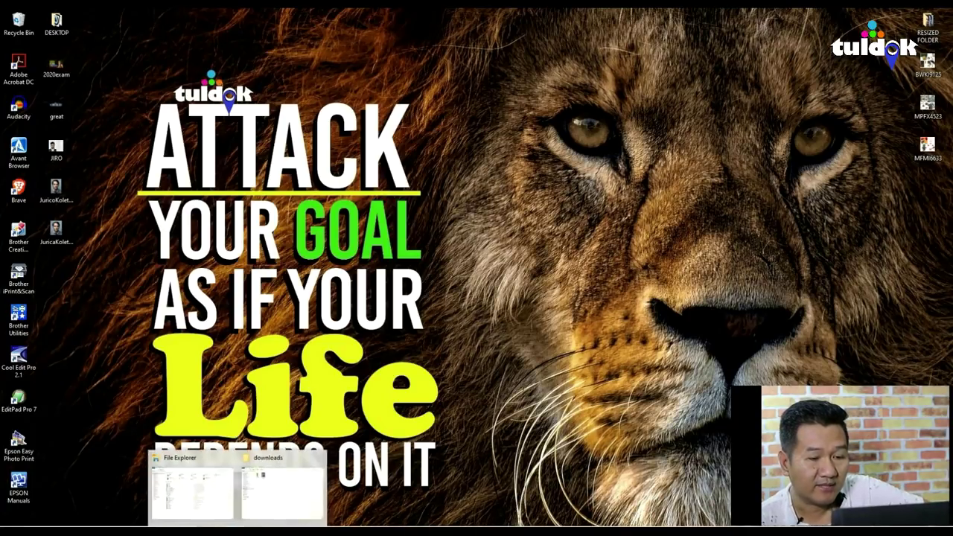
Open the portrait photo from the downloads folder, view it at its smallest zoom, and close the viewer.
click(281, 488)
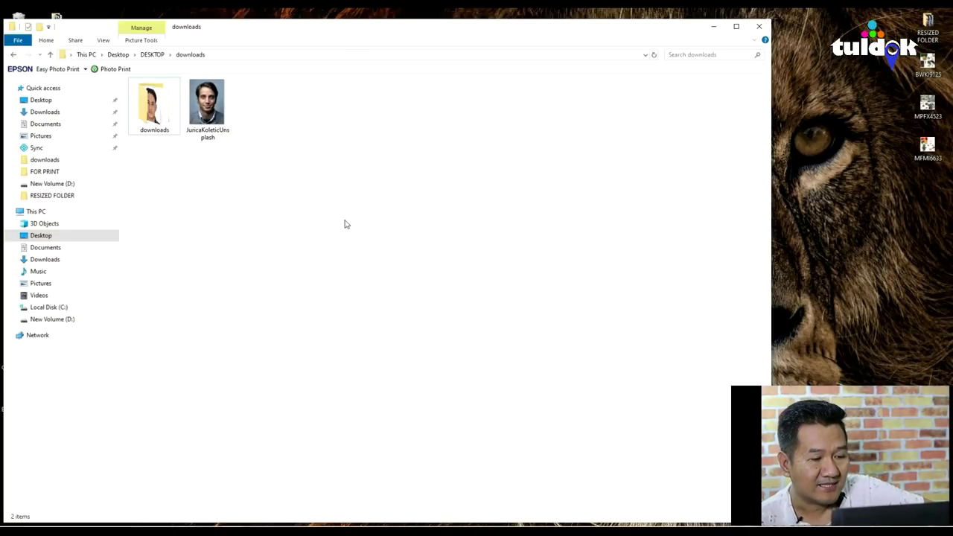
double_click(205, 109)
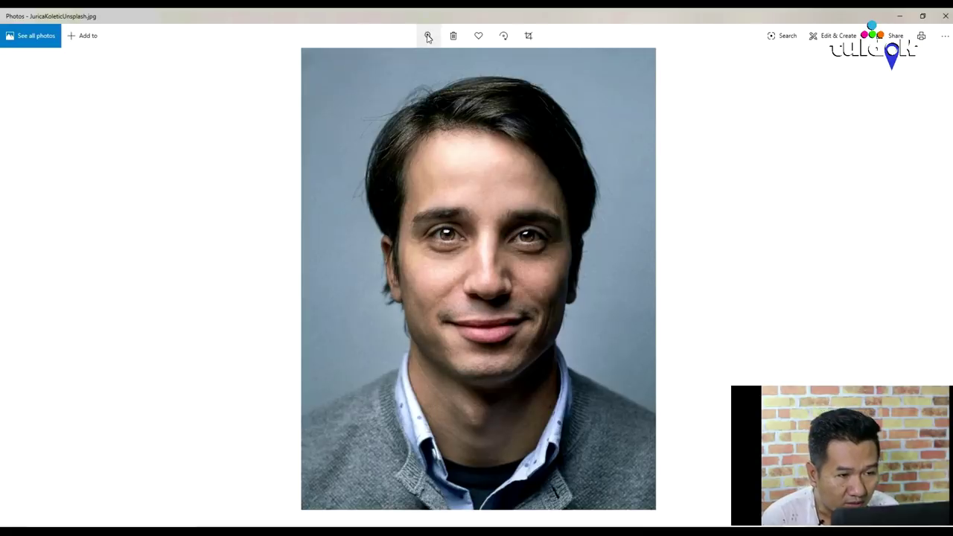
click(428, 35)
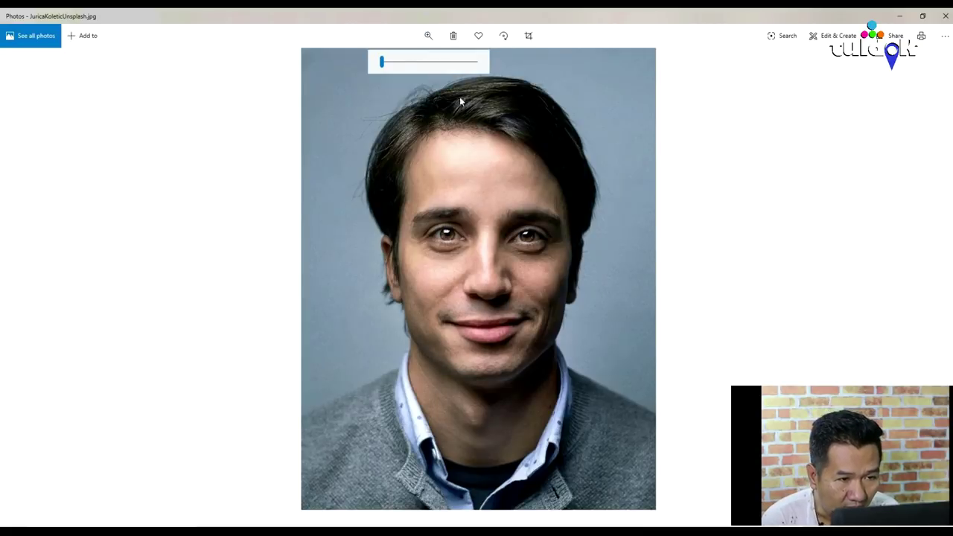
mouse_move(381, 65)
mouse_down()
mouse_move(389, 65)
mouse_move(362, 65)
mouse_up()
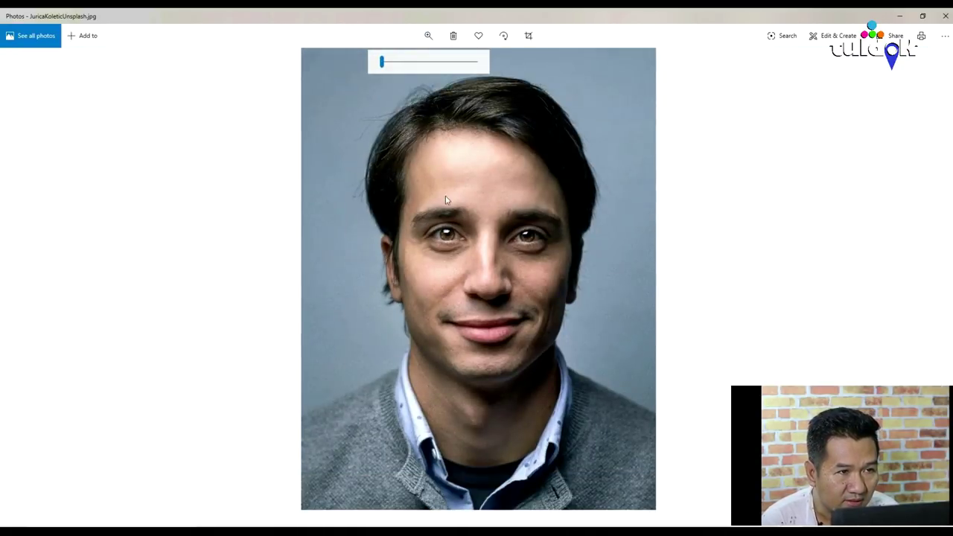
click(946, 16)
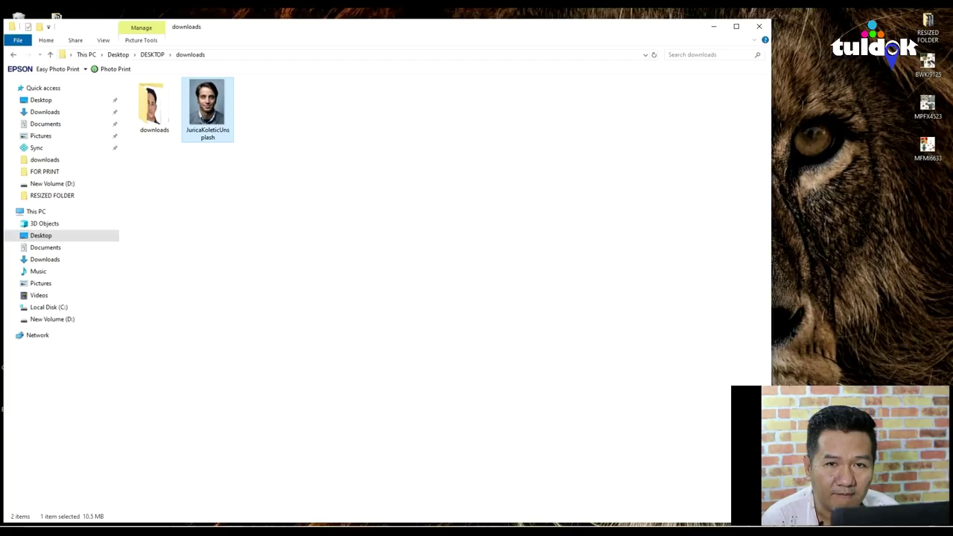
Switch to GIMP and close the portrait image that is already open.
key(alt+Tab)
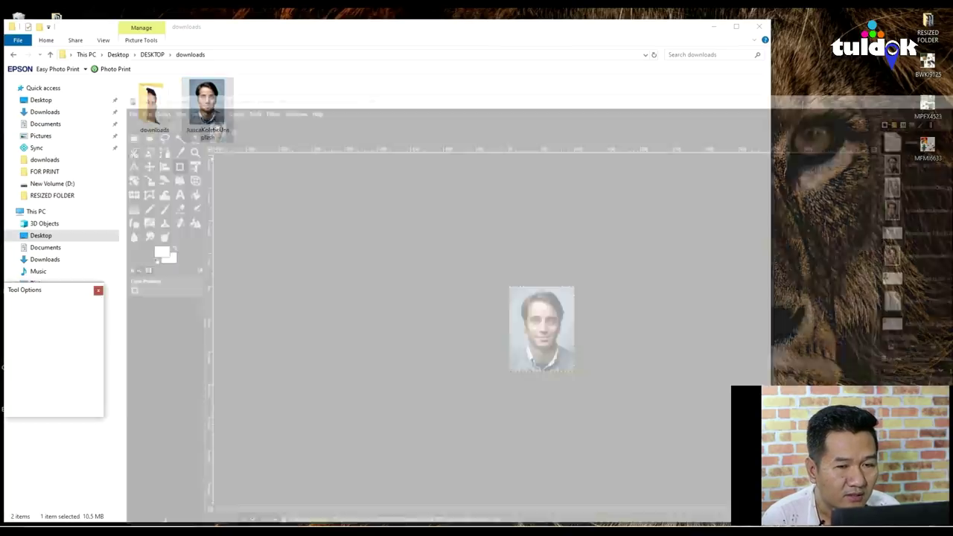
click(139, 63)
click(518, 339)
double_click(401, 32)
click(293, 35)
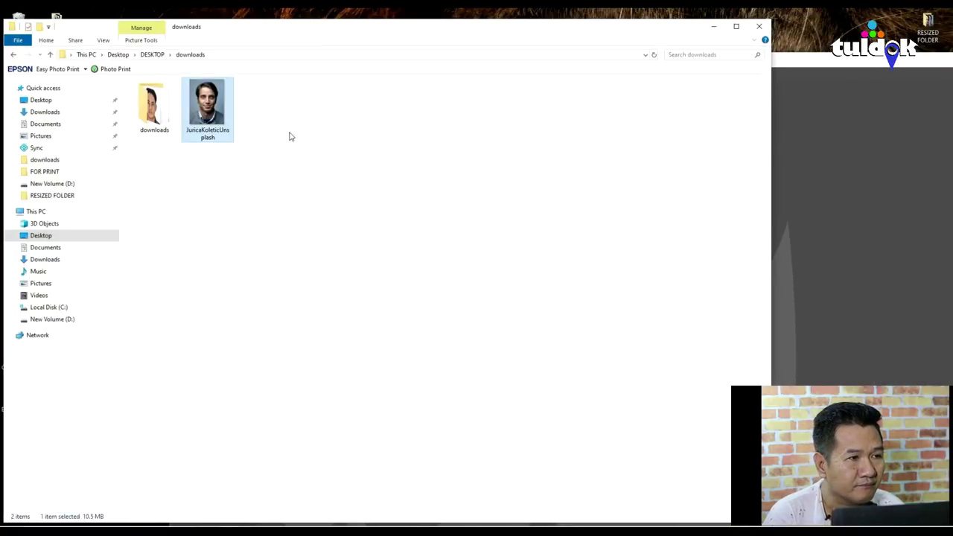
Load the original portrait photo from the downloads folder into GIMP and maximize the GIMP window.
drag(200, 108, 782, 263)
drag(815, 54, 827, 67)
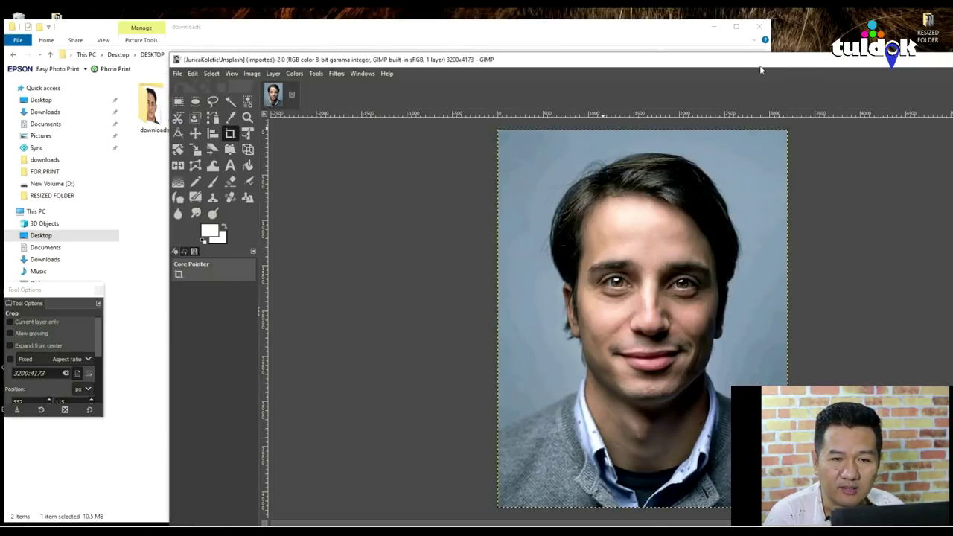
double_click(752, 62)
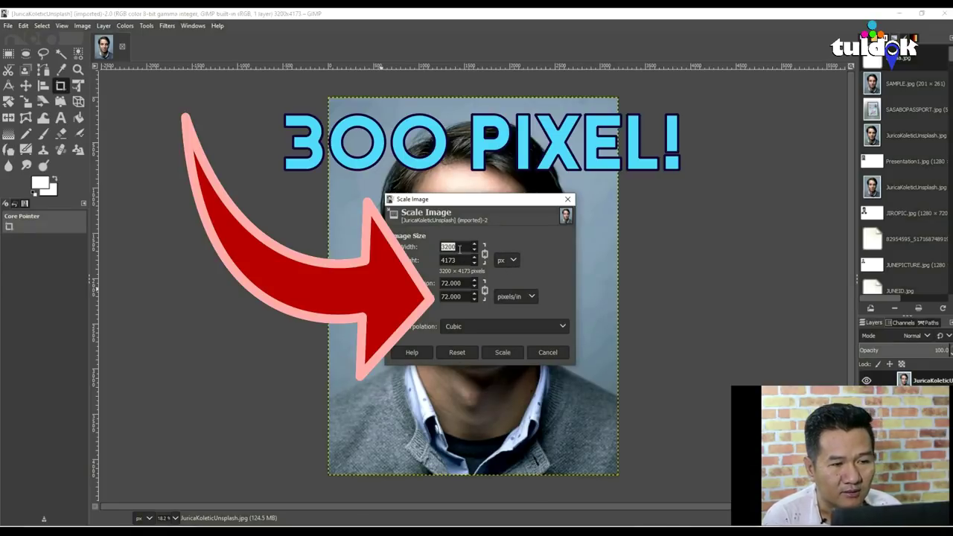
Scale the portrait image to a height of 300 px, keeping width and height linked.
click(457, 260)
double_click(458, 260)
text(300)
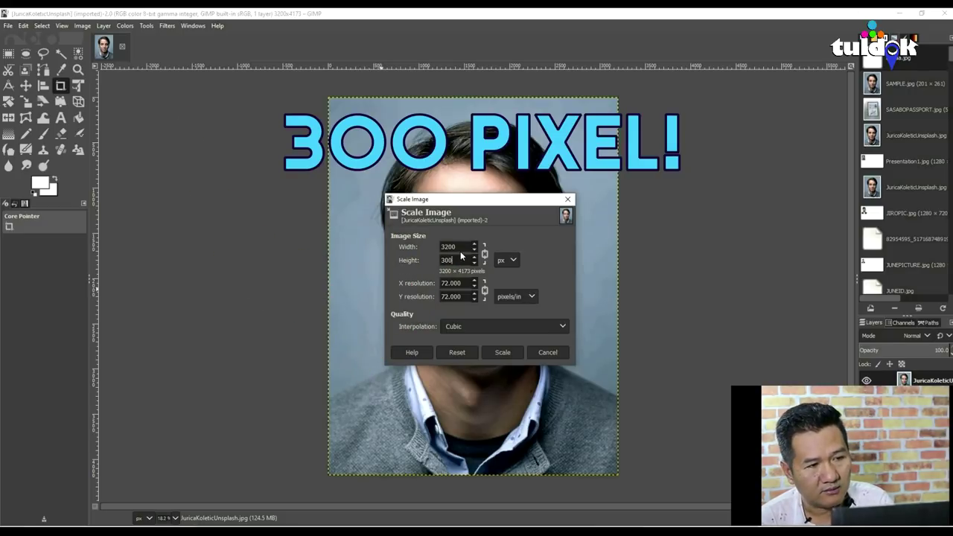
click(501, 352)
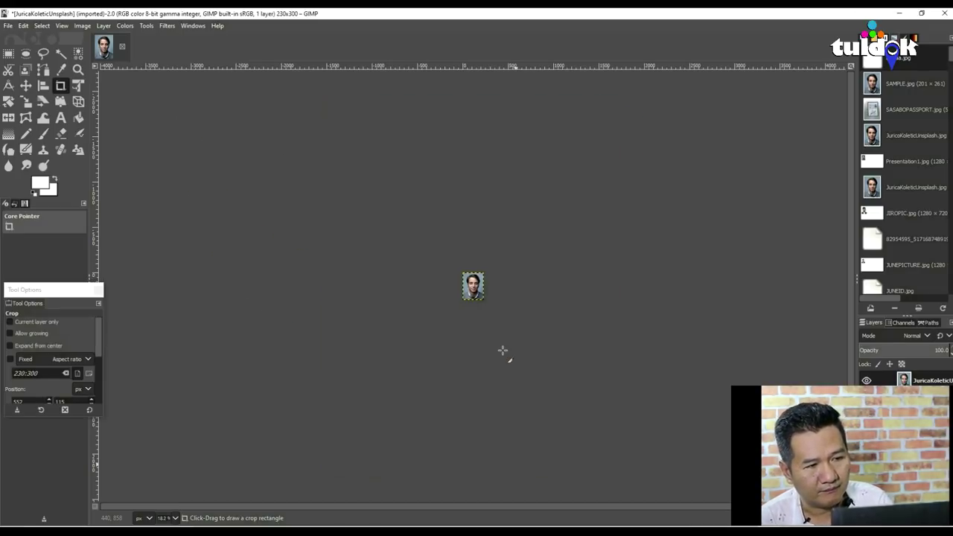
Export the scaled portrait as SAMPLE.jpg in the downloads folder with the JPEG export options unchanged.
click(9, 28)
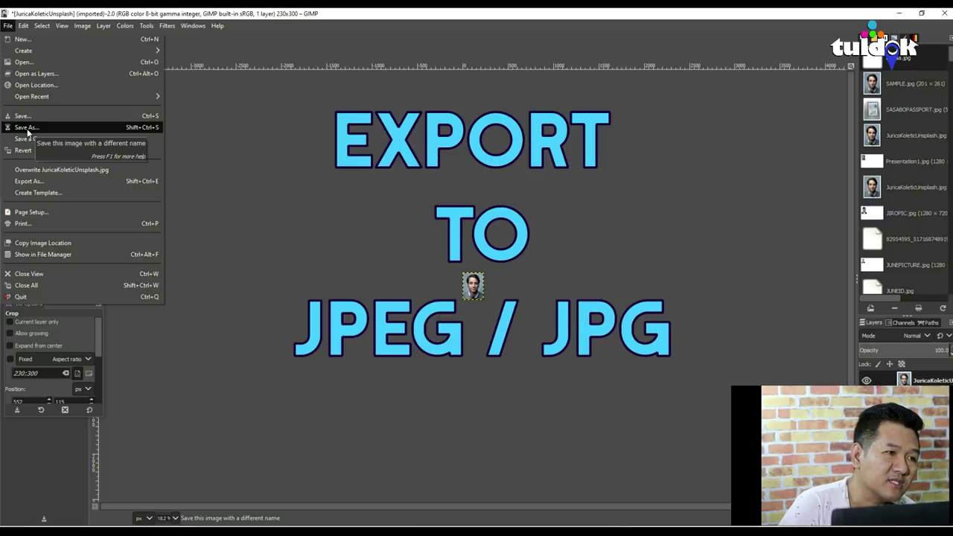
click(30, 180)
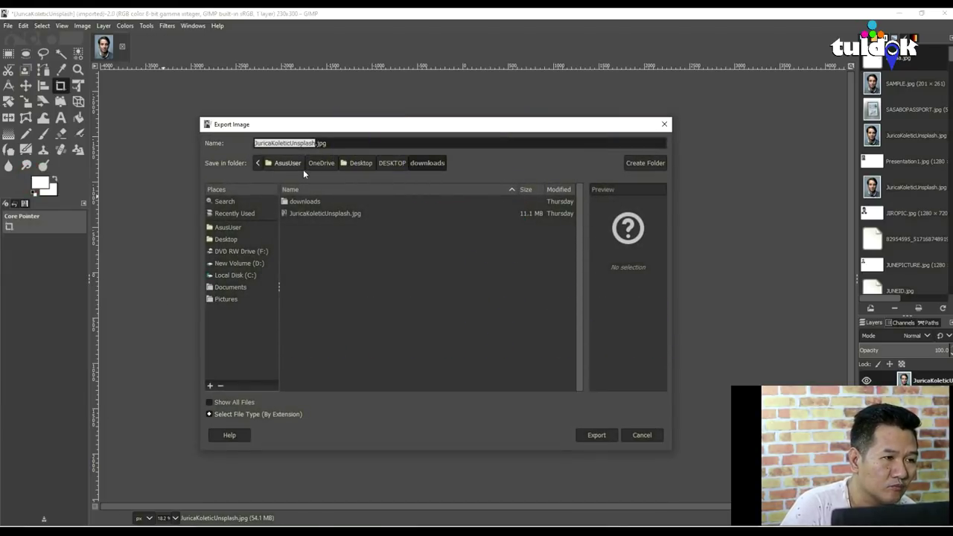
text(SAMPLE)
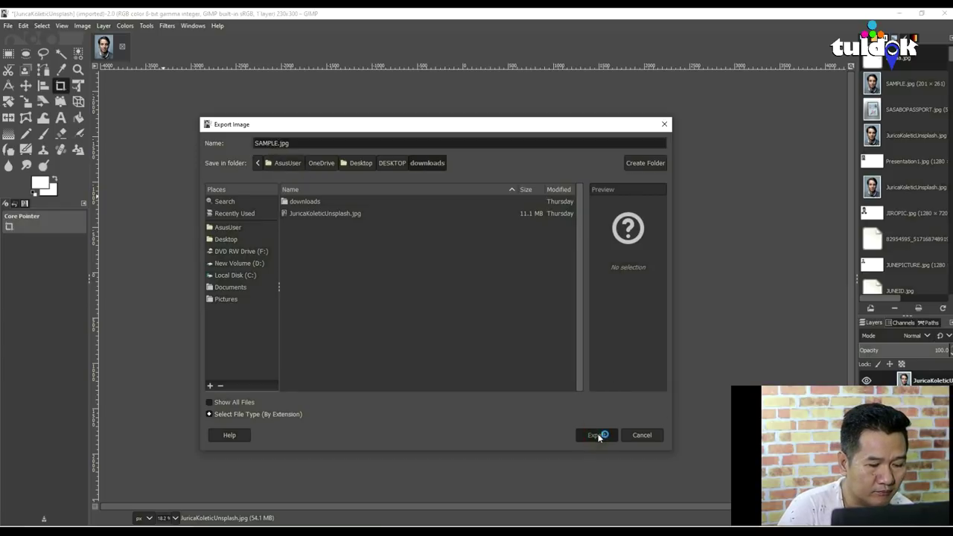
click(491, 387)
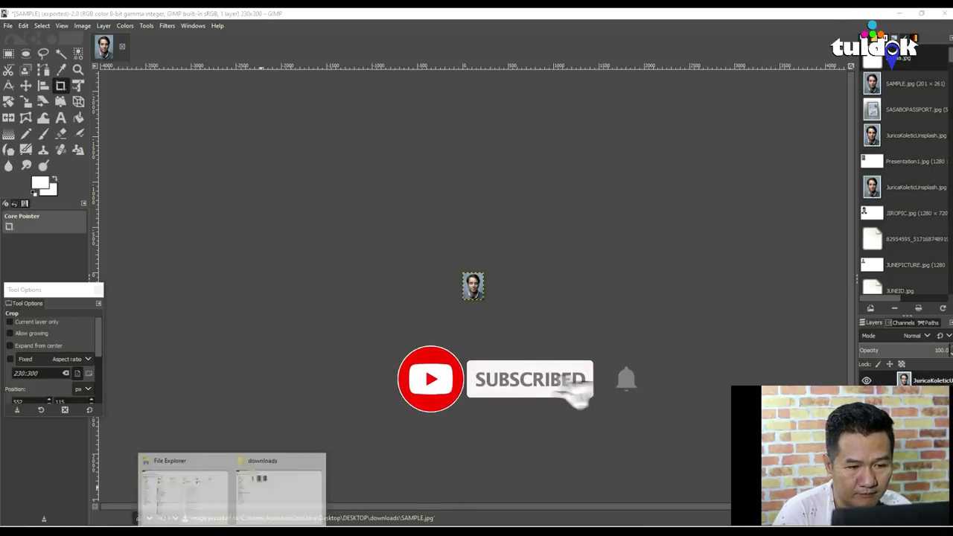
Switch to the downloads folder in File Explorer and check the dimensions and file size of SAMPLE.
click(278, 487)
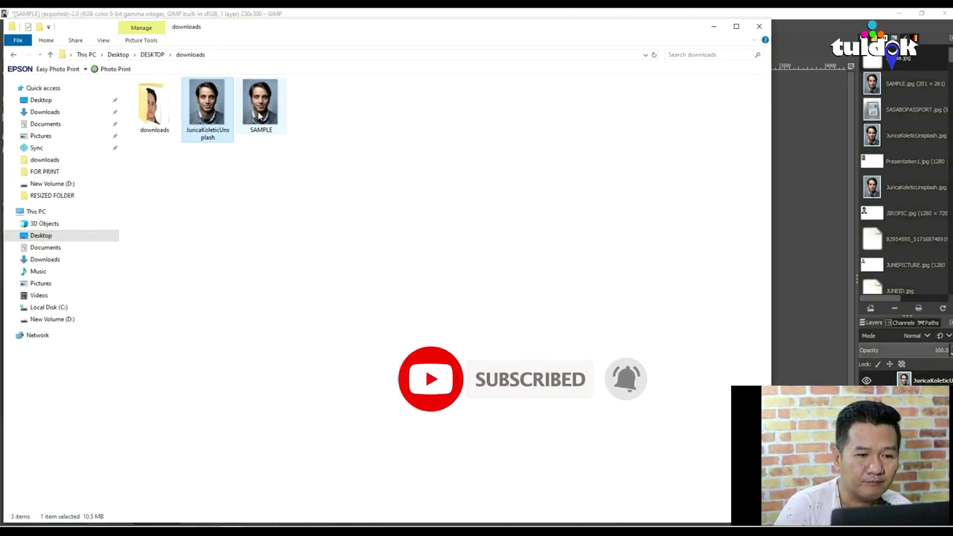
mouse_move(259, 116)
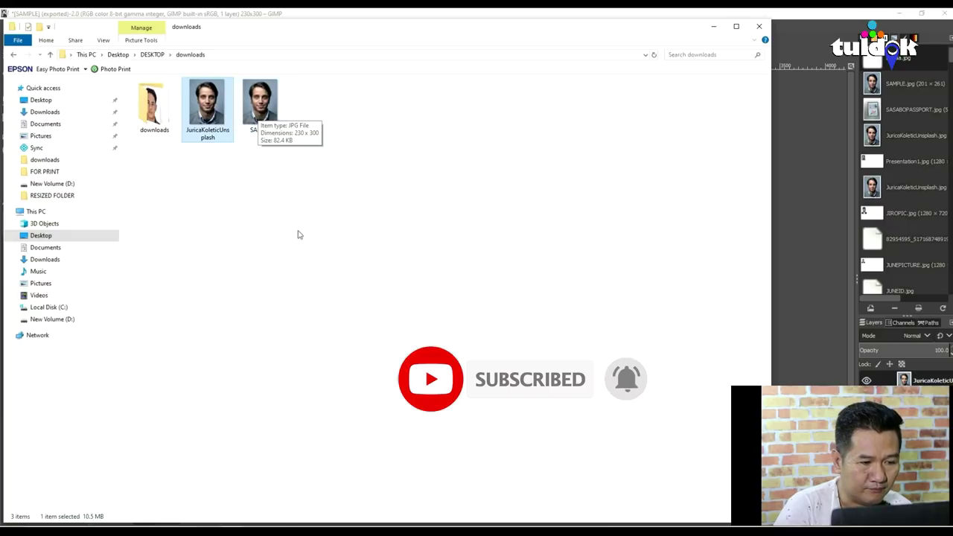
click(260, 117)
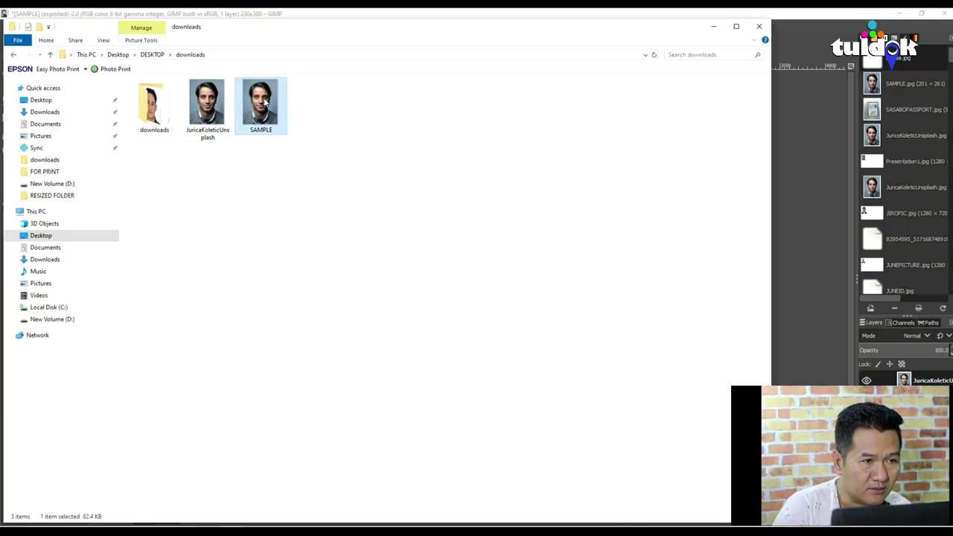
mouse_move(265, 102)
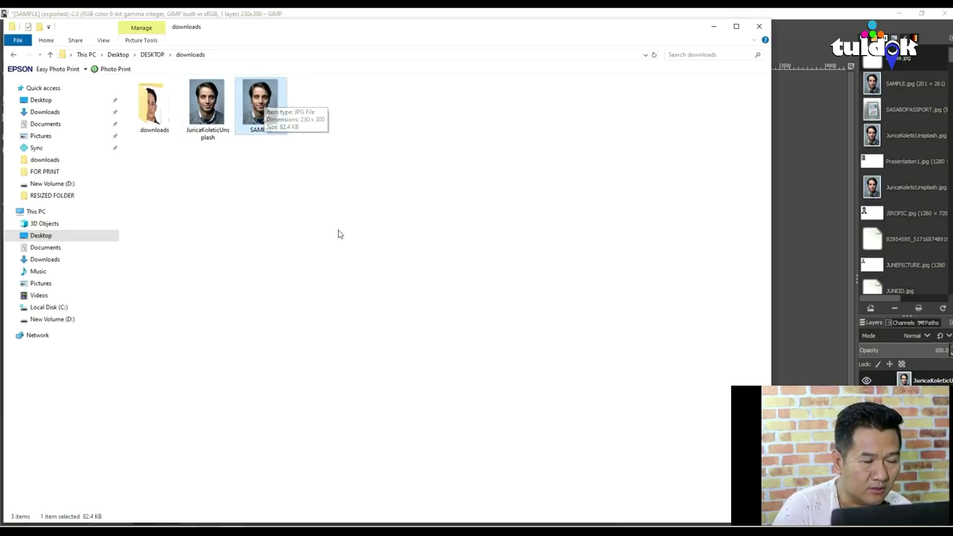
Refresh the downloads folder and display its contents as extra large icons.
right_click(366, 258)
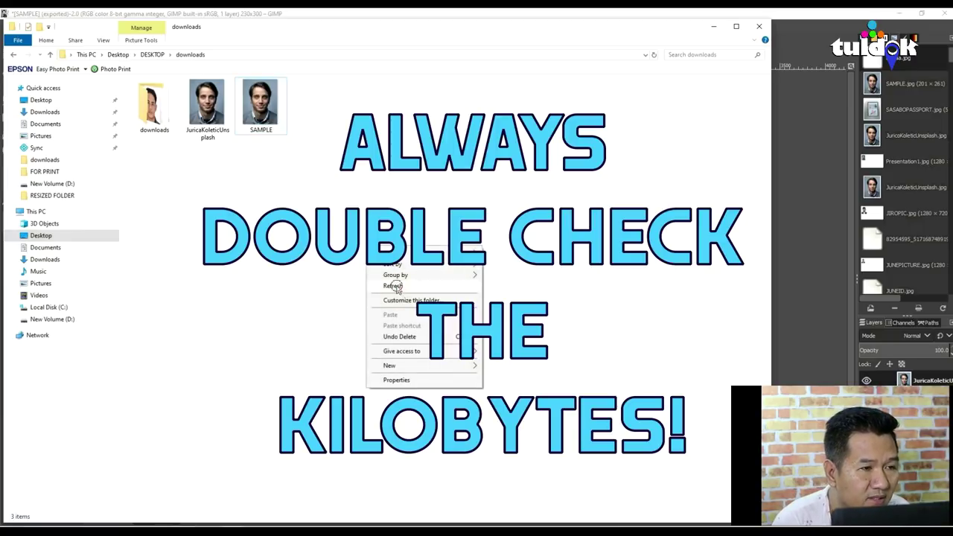
click(392, 286)
right_click(388, 222)
mouse_move(408, 229)
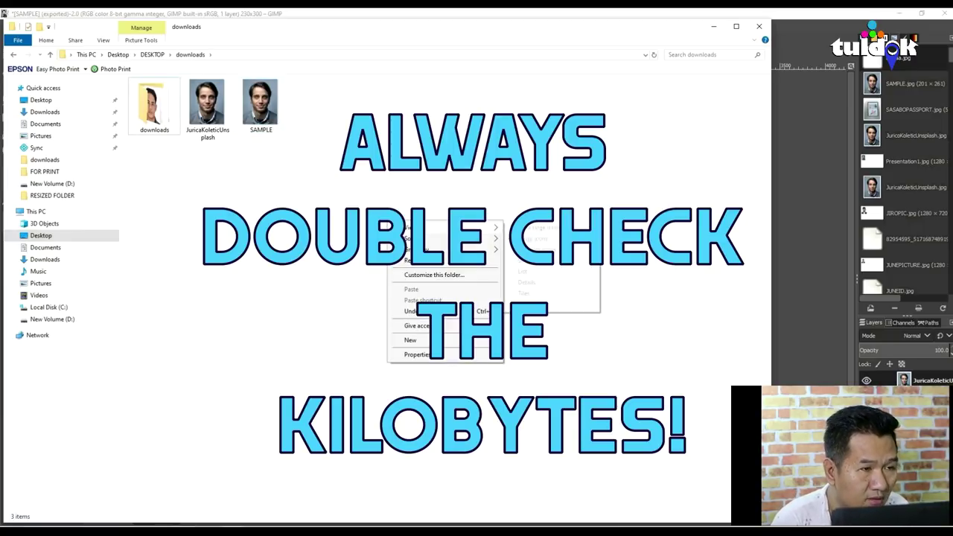
click(532, 227)
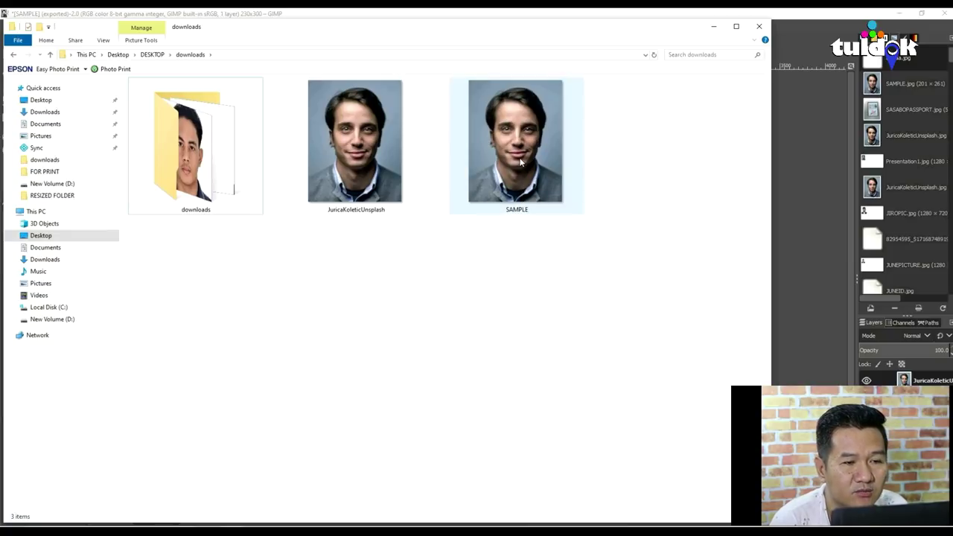
Return to GIMP and scale the portrait image down to 100 × 130 px.
click(811, 256)
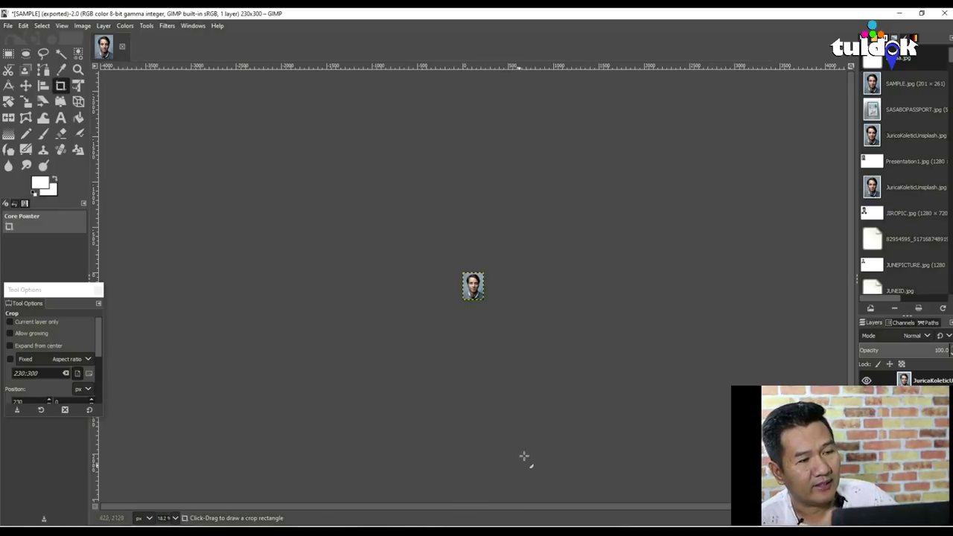
key(plus)
key(plus)
key(plus)
key(plus)
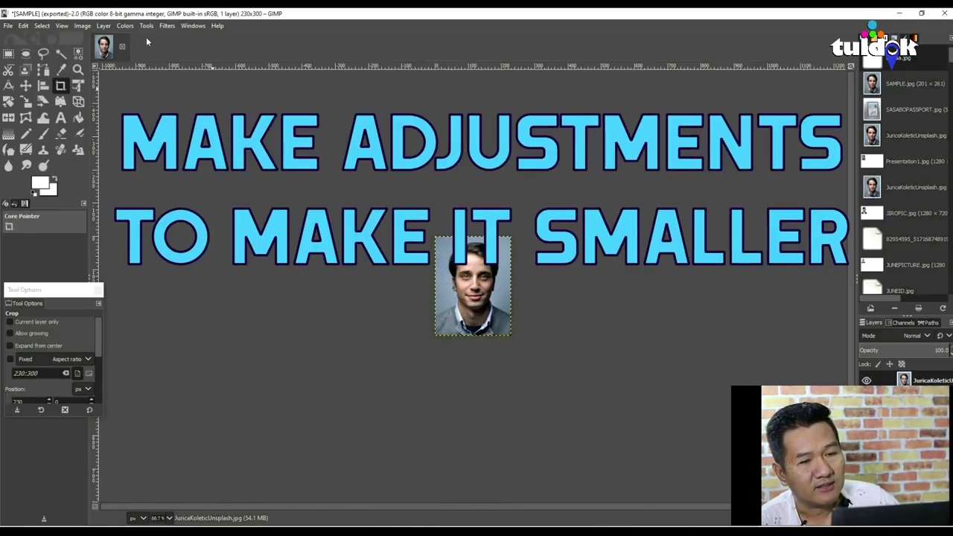
click(85, 26)
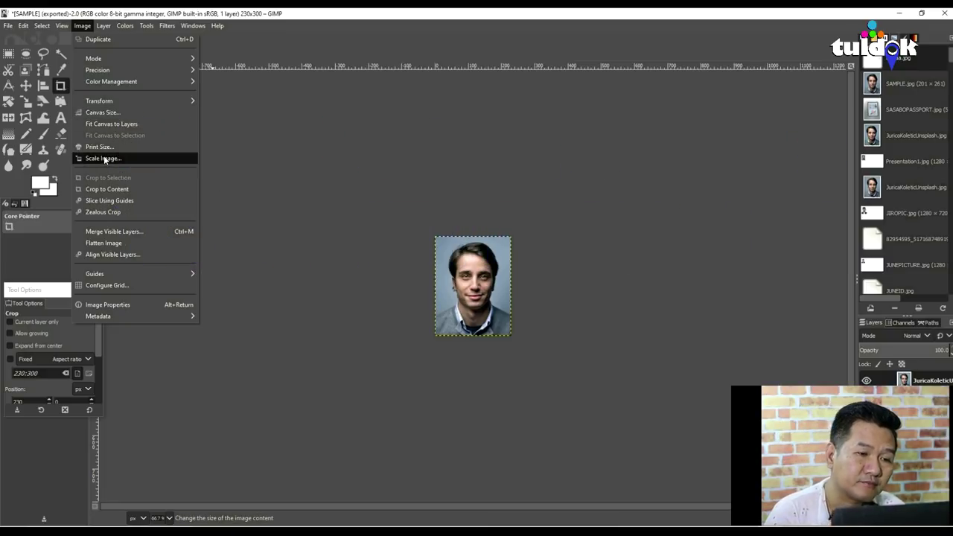
click(104, 159)
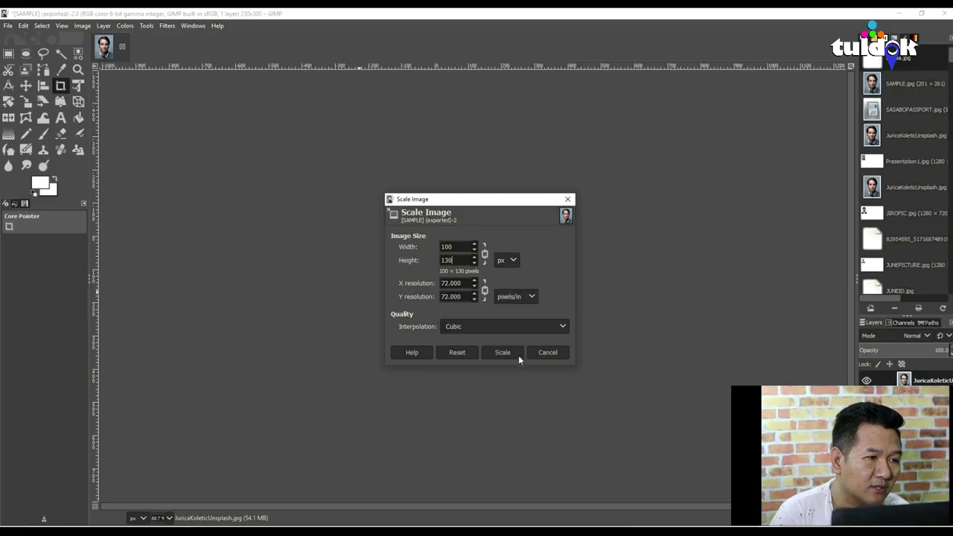
click(515, 353)
Export the smaller portrait as a separate file, SAMPLE1.jpg, in the downloads folder.
click(8, 26)
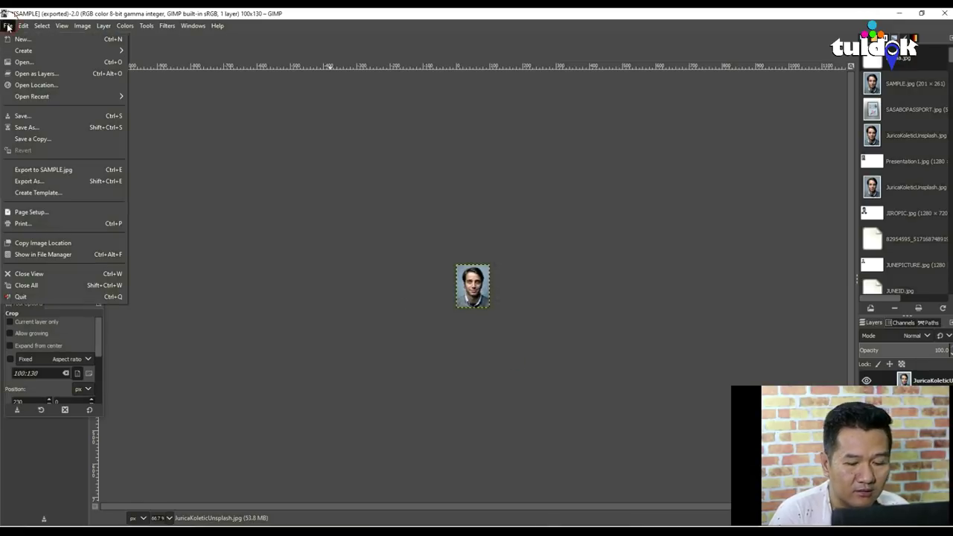
click(37, 181)
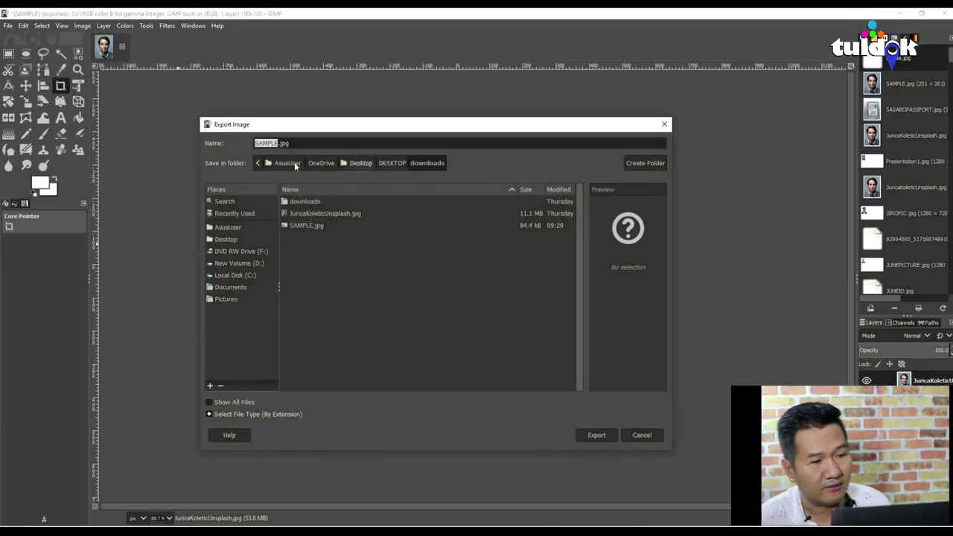
click(277, 143)
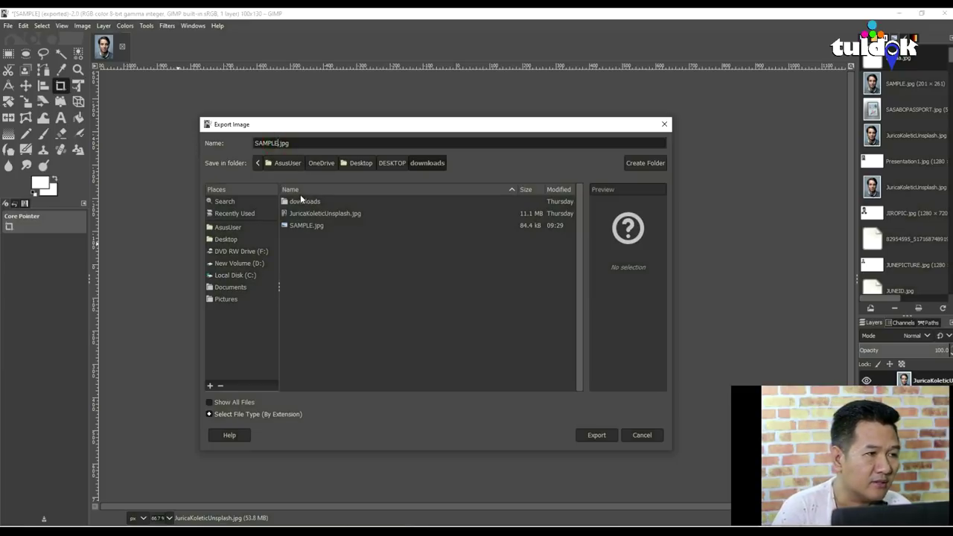
click(596, 435)
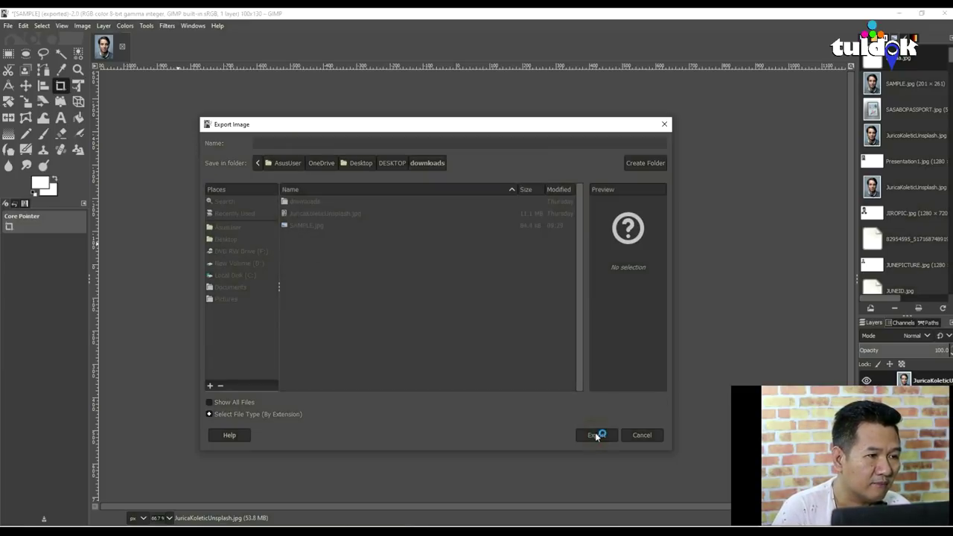
click(479, 390)
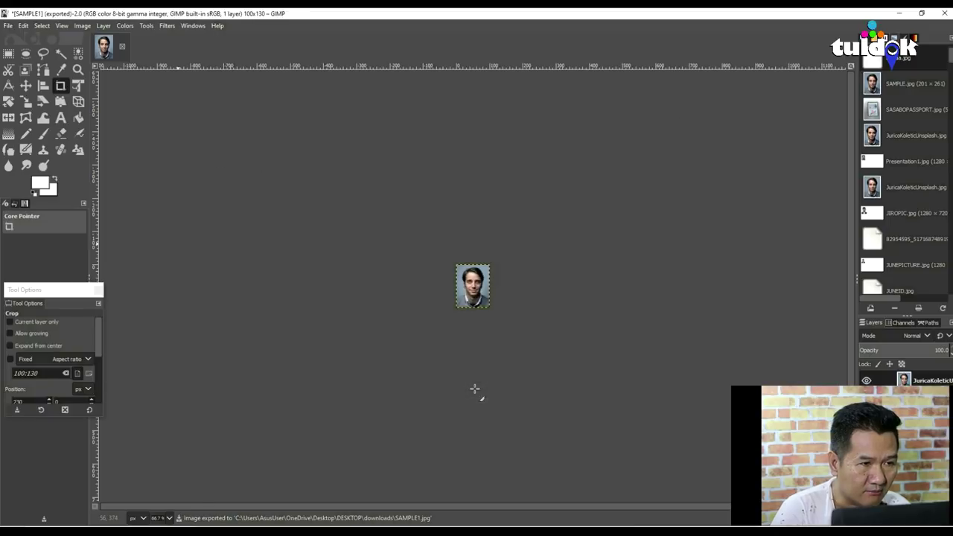
Open SAMPLE3 from the downloads folder in Photos, view it at its smallest zoom, and minimize the viewer.
double_click(353, 323)
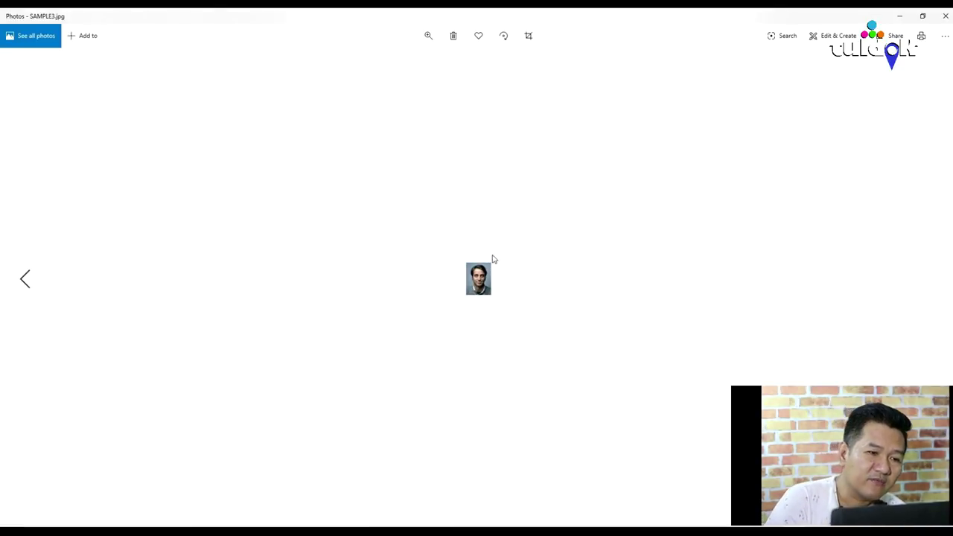
click(428, 36)
mouse_move(382, 61)
mouse_down()
mouse_move(497, 68)
mouse_move(434, 54)
mouse_move(369, 61)
mouse_up()
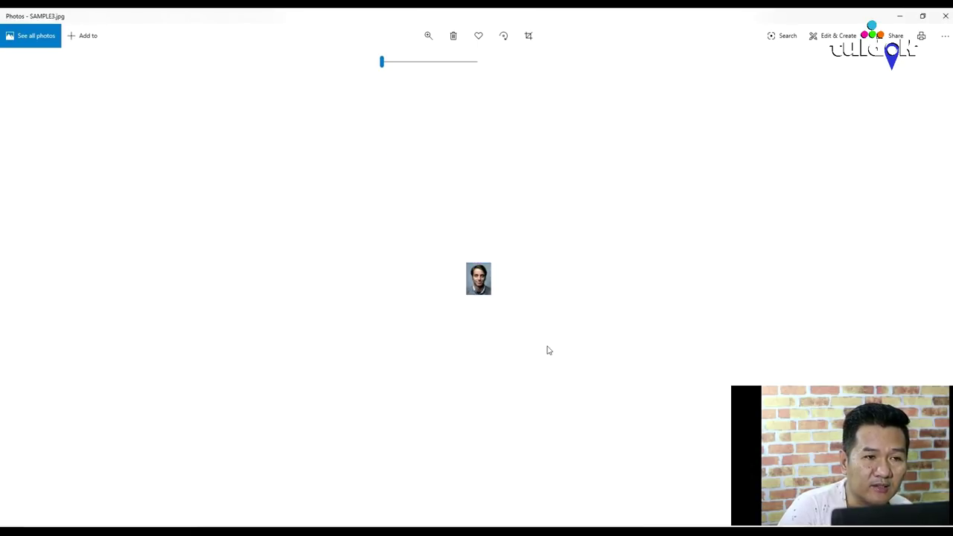
click(899, 15)
Try to add the woman's ID photo from drive D's Pictures folder to the open SAMPLE3 image in GIMP, and undo it.
double_click(188, 167)
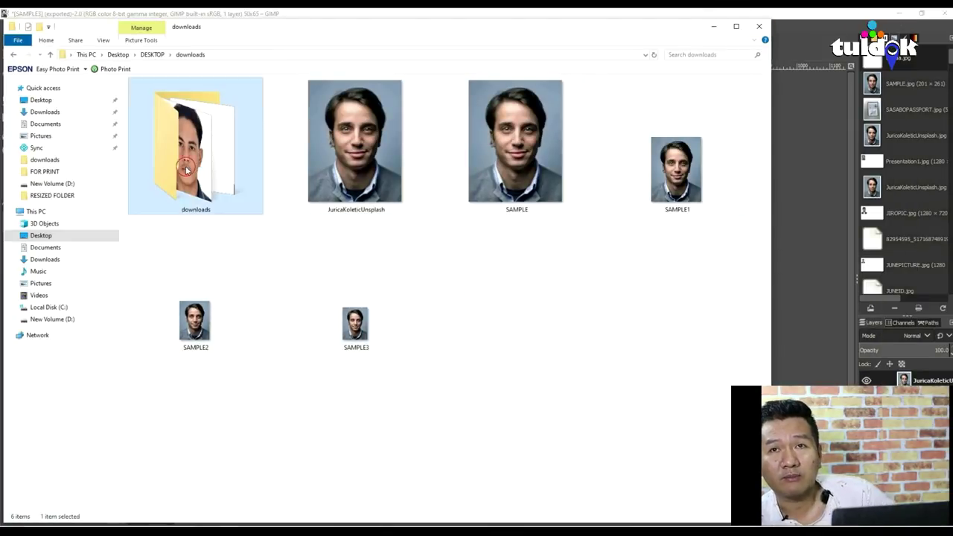
scroll(353, 305, down, 5)
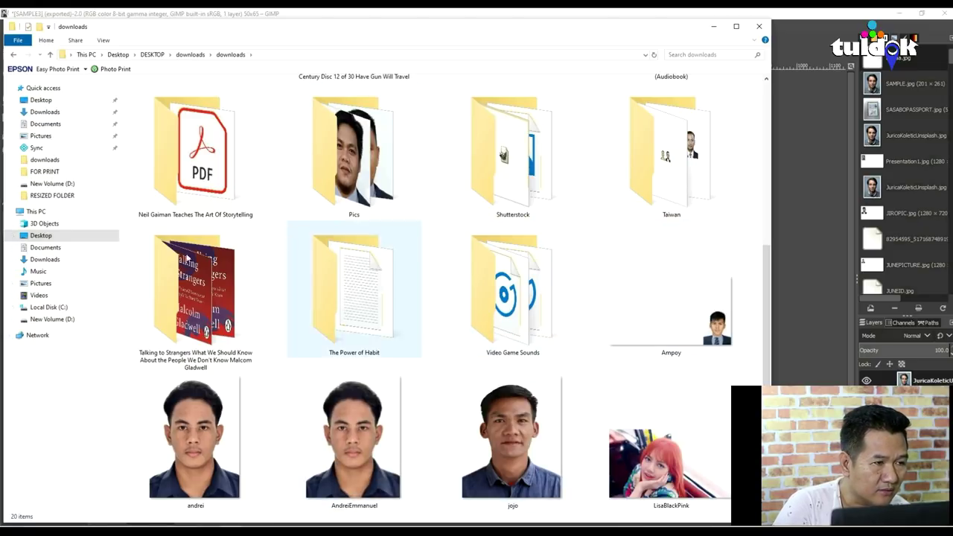
click(47, 287)
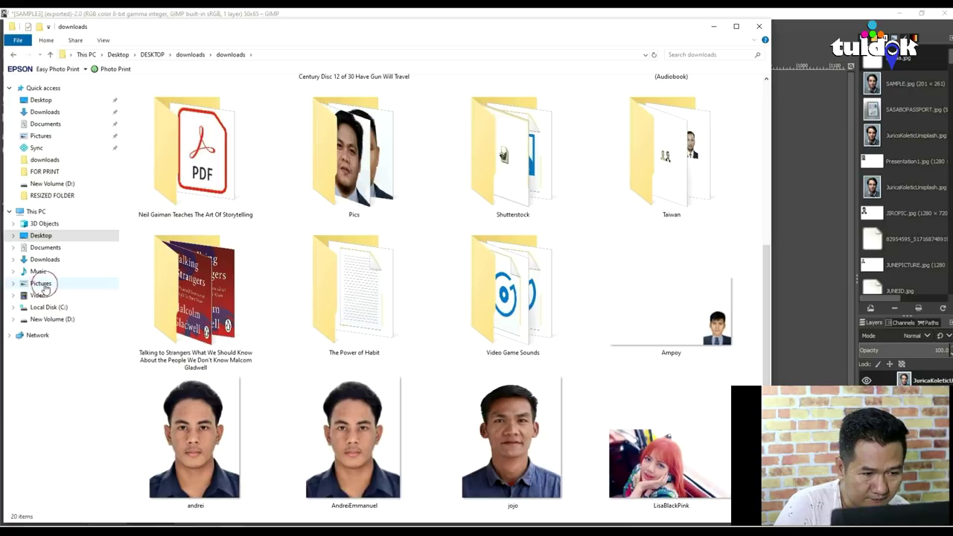
click(504, 164)
drag(500, 151, 904, 379)
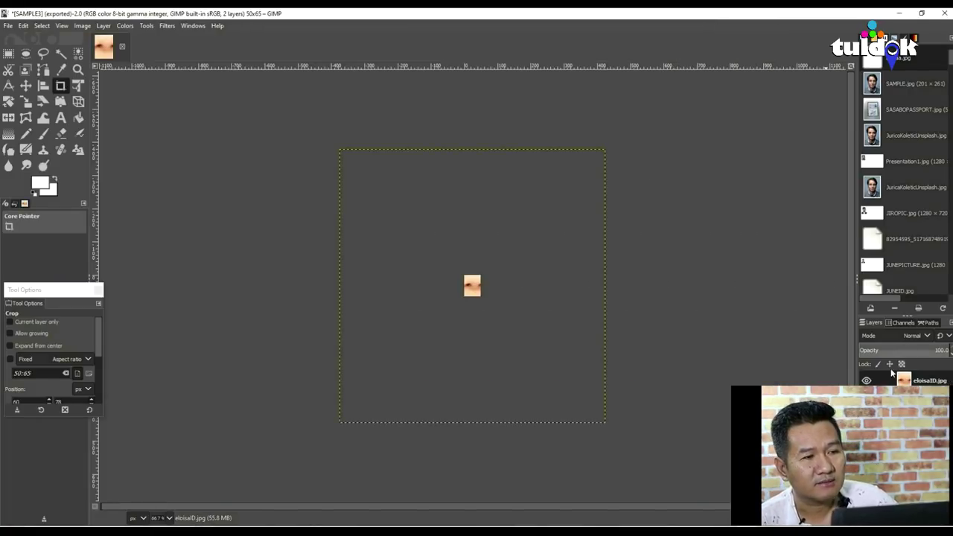
key(ctrl+z)
Open the woman's ID photo from the recent files as a separate image and crop its sides, leaving about 627 × 821 px.
click(9, 26)
mouse_move(45, 96)
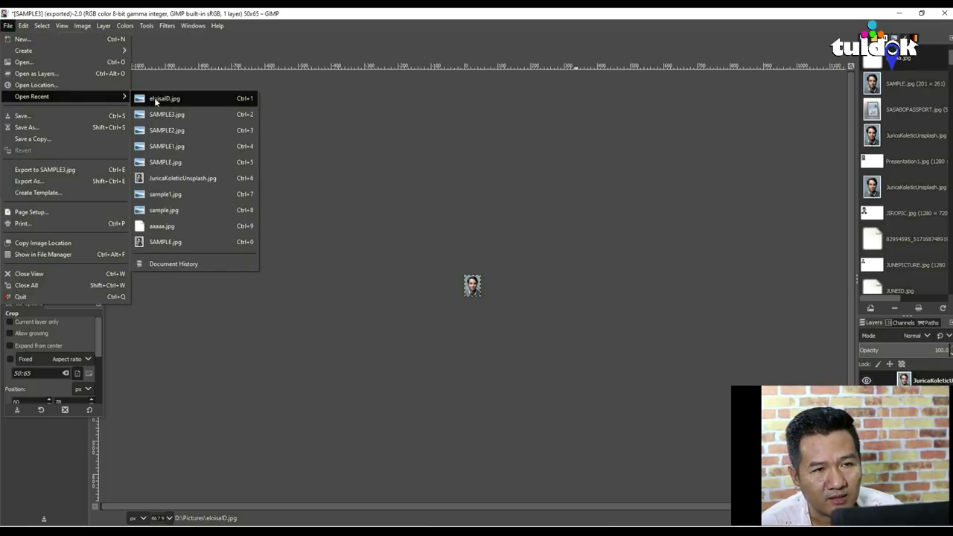
click(155, 96)
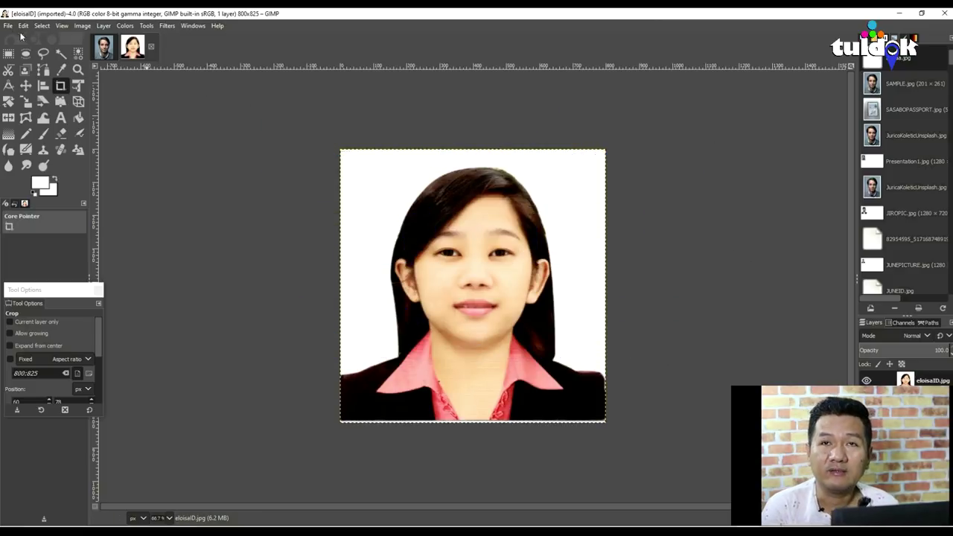
drag(370, 144, 578, 422)
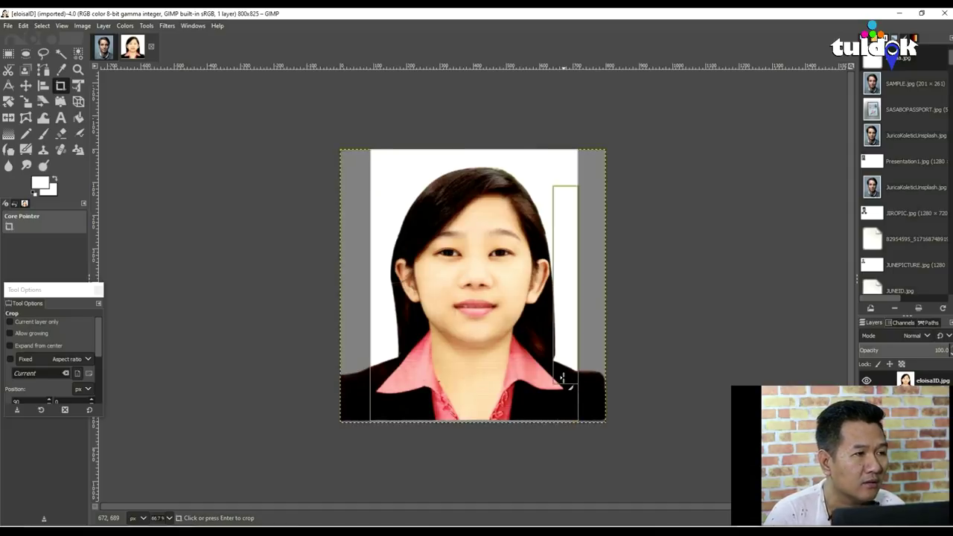
click(562, 378)
Scale the cropped ID photo to 300 × 393 px.
click(82, 26)
click(110, 149)
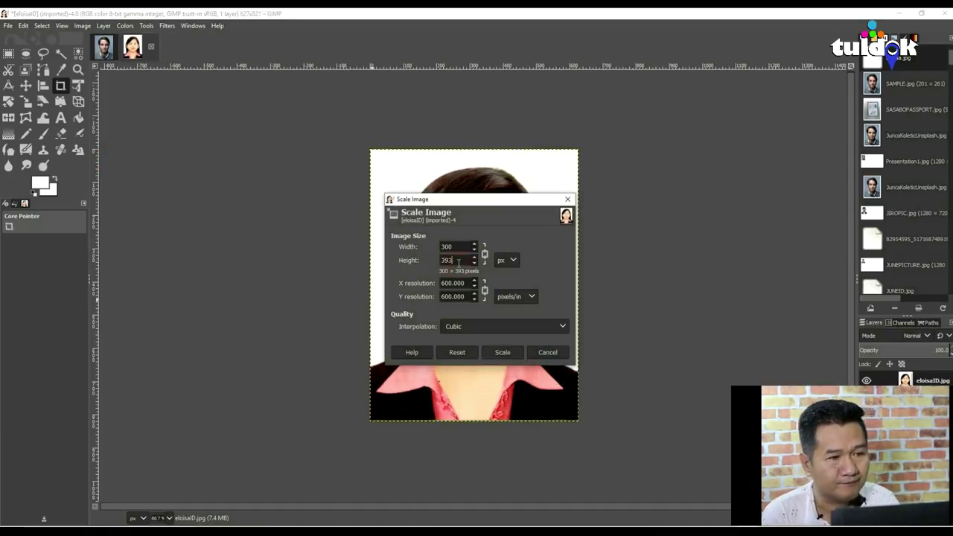
click(502, 352)
Export the scaled ID photo as SAMPLE4.jpg in the downloads folder on the Desktop.
click(7, 25)
click(33, 181)
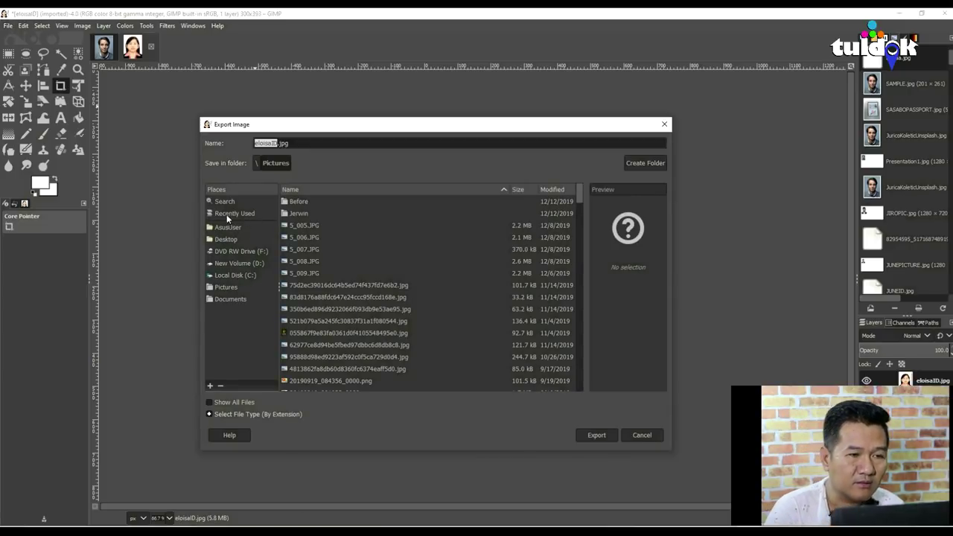
click(226, 239)
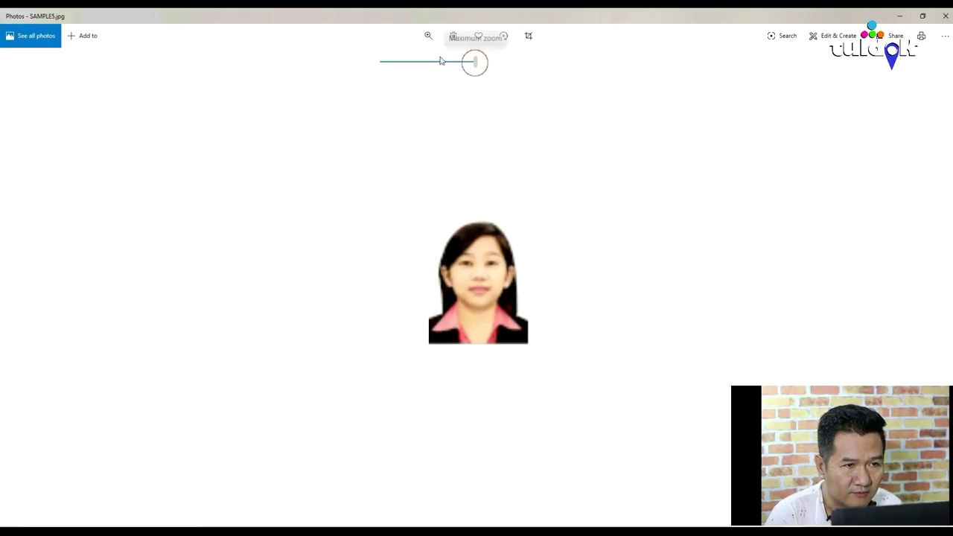
View SAMPLE5.jpg in Photos at a reduced zoom, and check the file in the downloads folder before minimizing the window.
drag(474, 63, 424, 62)
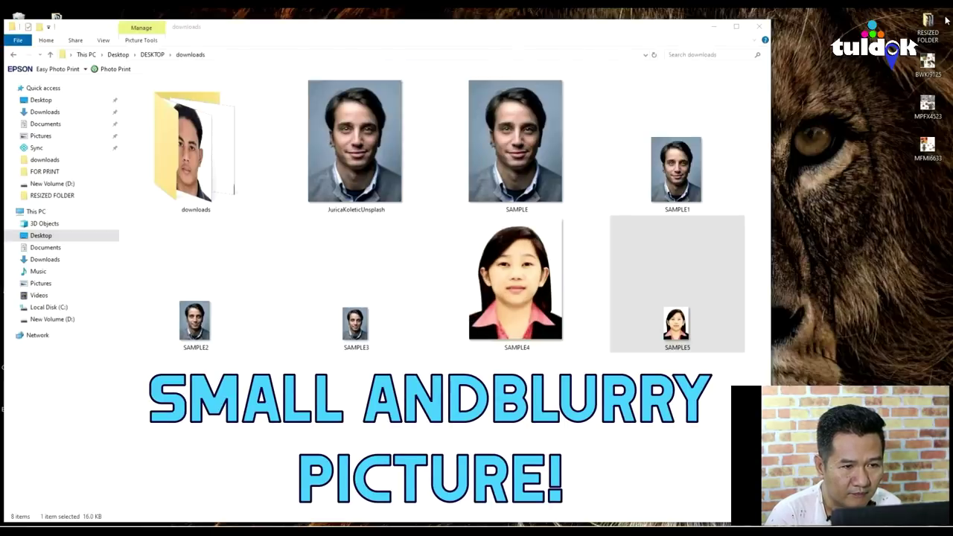
click(732, 317)
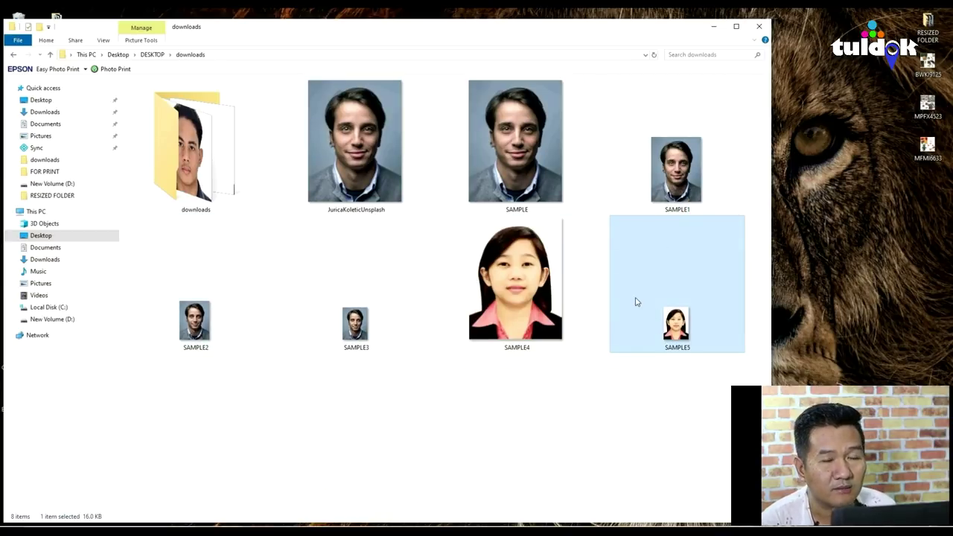
mouse_move(636, 301)
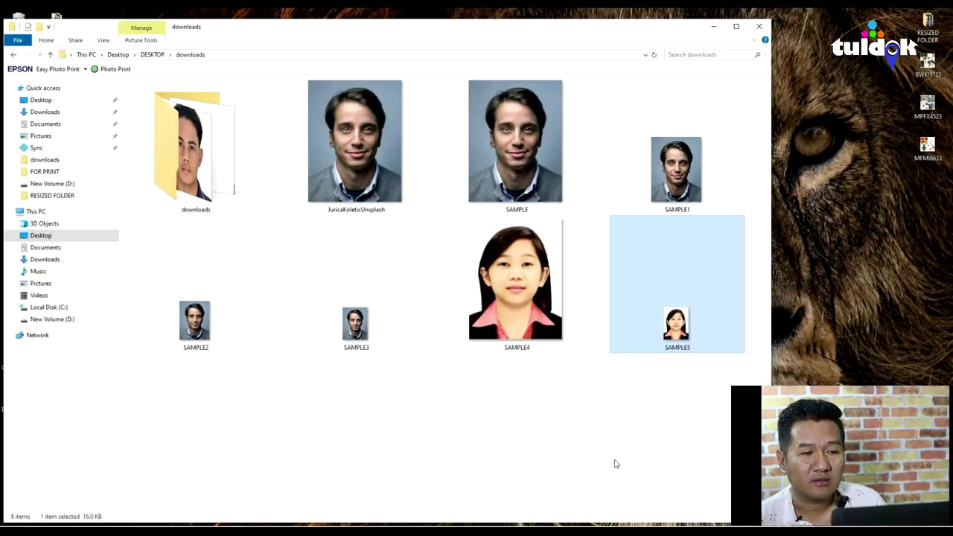
click(714, 30)
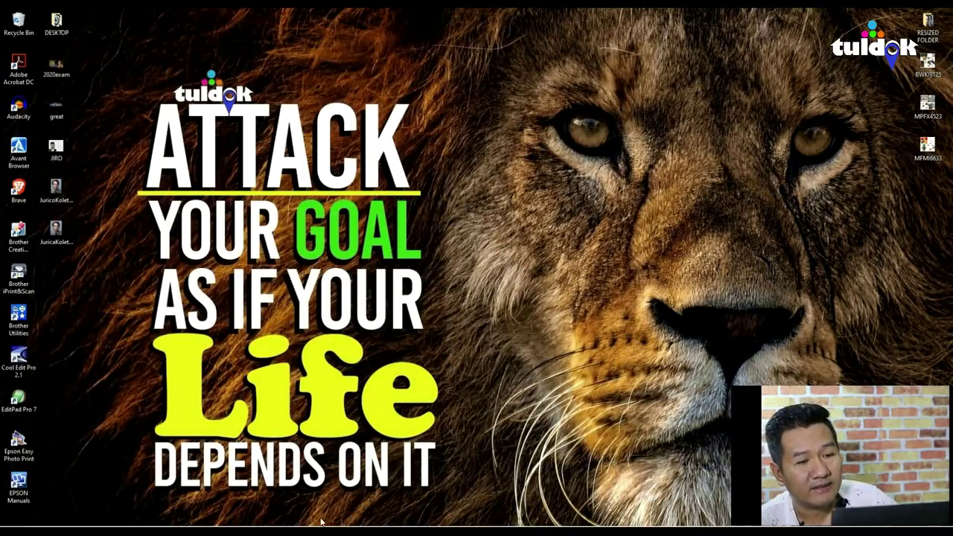
Look through the Pictures folder on drive D, go up to the drive's root folder, and minimize the window.
mouse_move(230, 526)
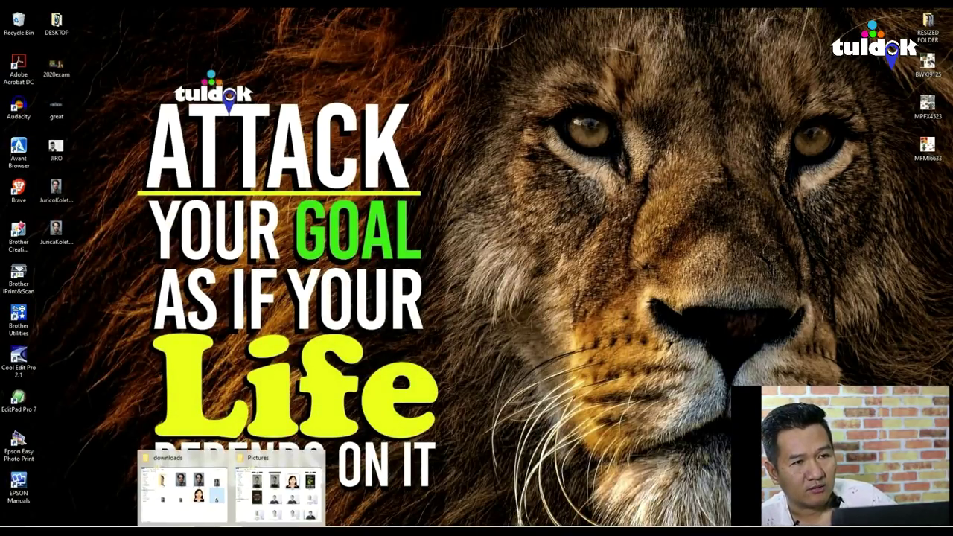
click(305, 498)
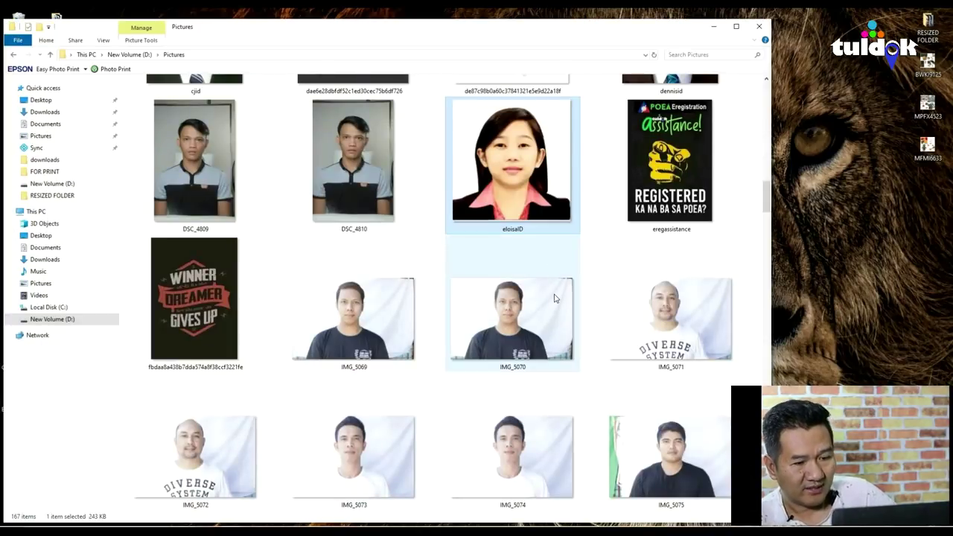
mouse_move(553, 298)
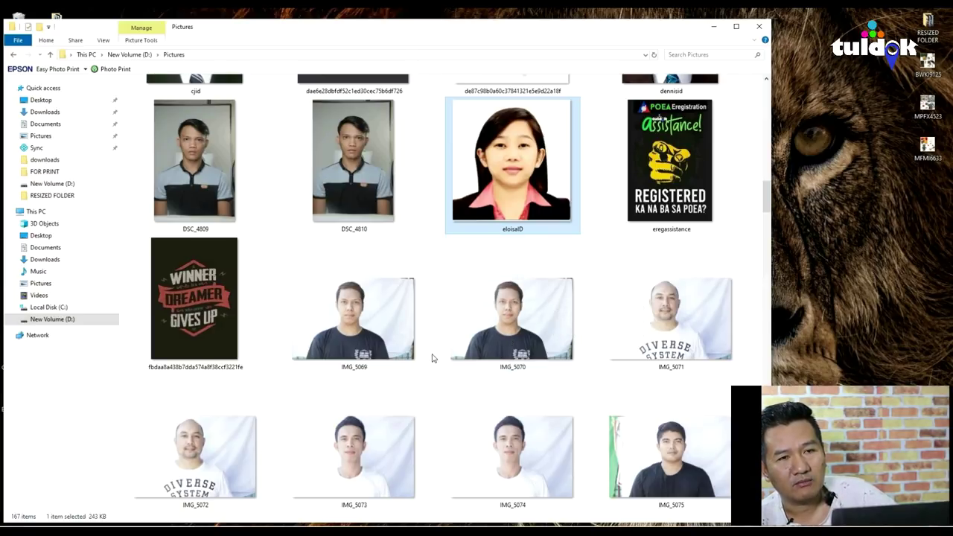
mouse_move(454, 331)
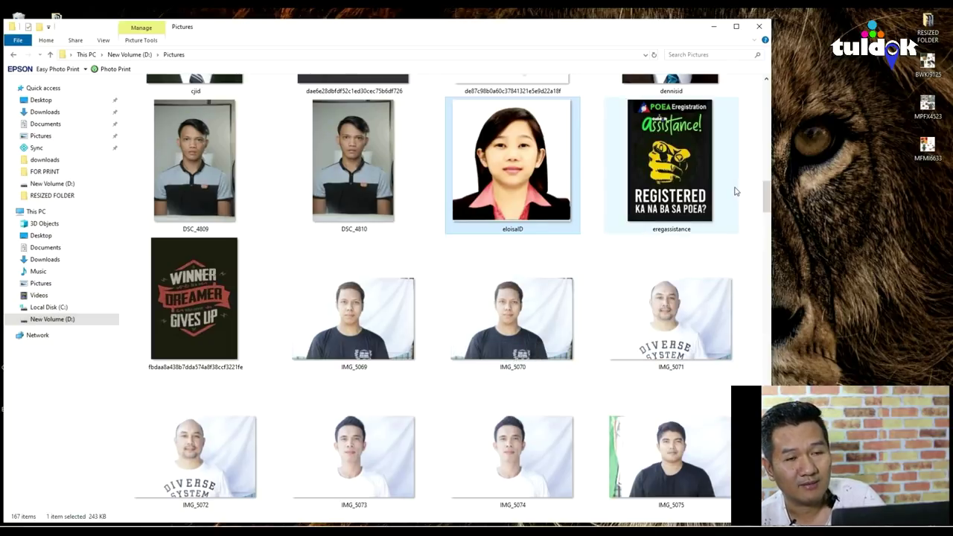
scroll(428, 290, up, 15)
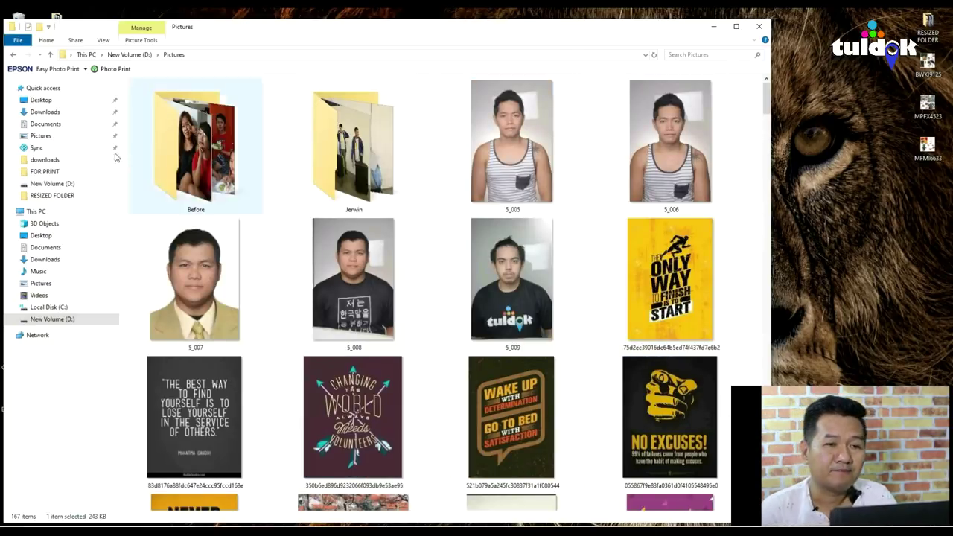
click(50, 55)
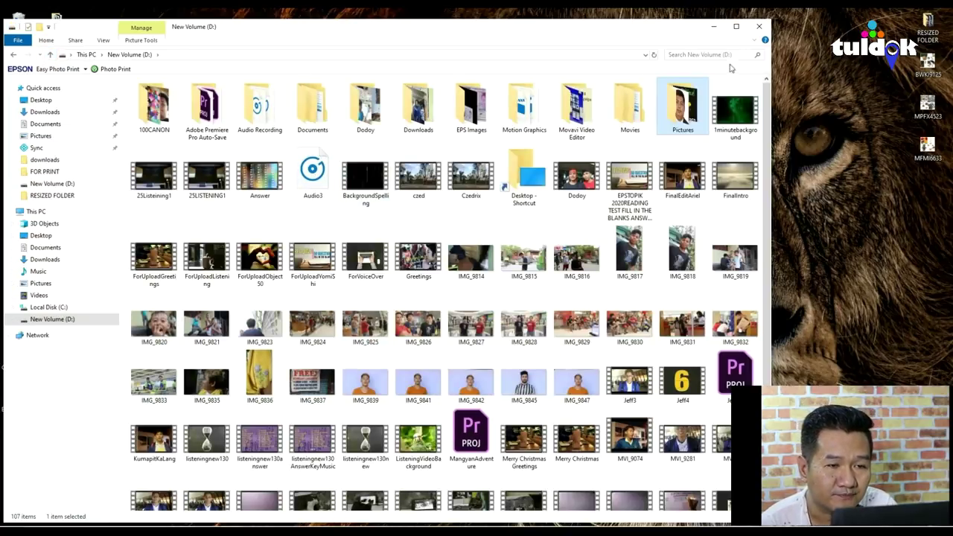
click(711, 30)
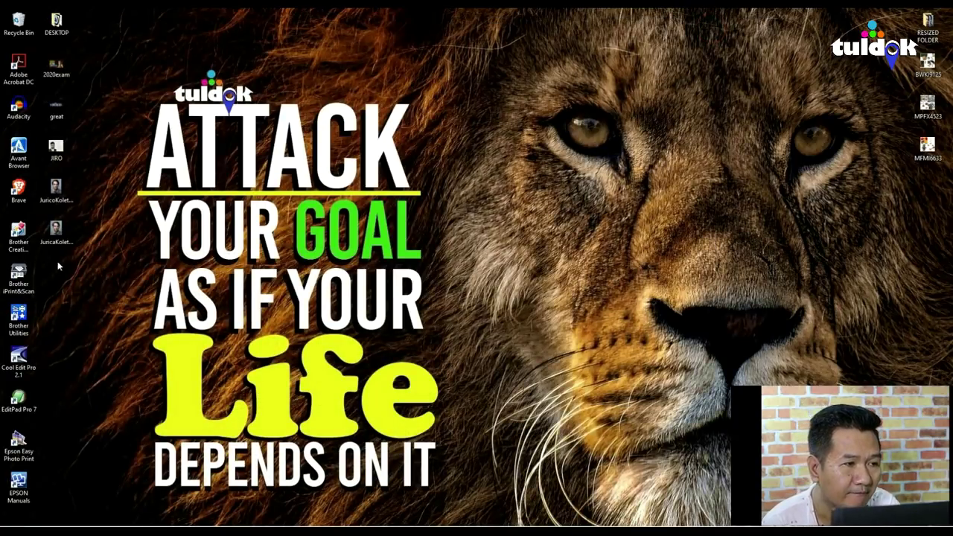
Restore the drive D window and browse the portraits stored in RESIZED FOLDER.
mouse_move(231, 530)
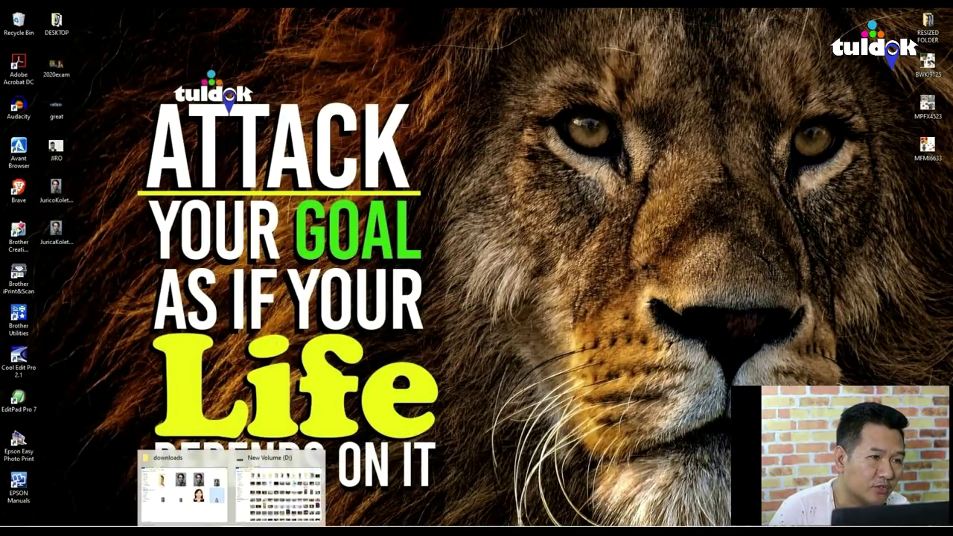
click(275, 504)
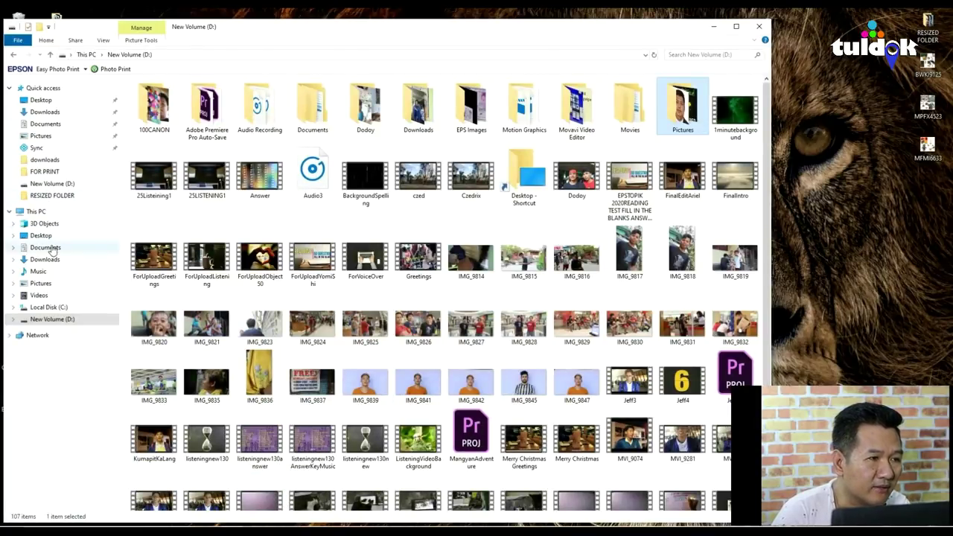
click(40, 283)
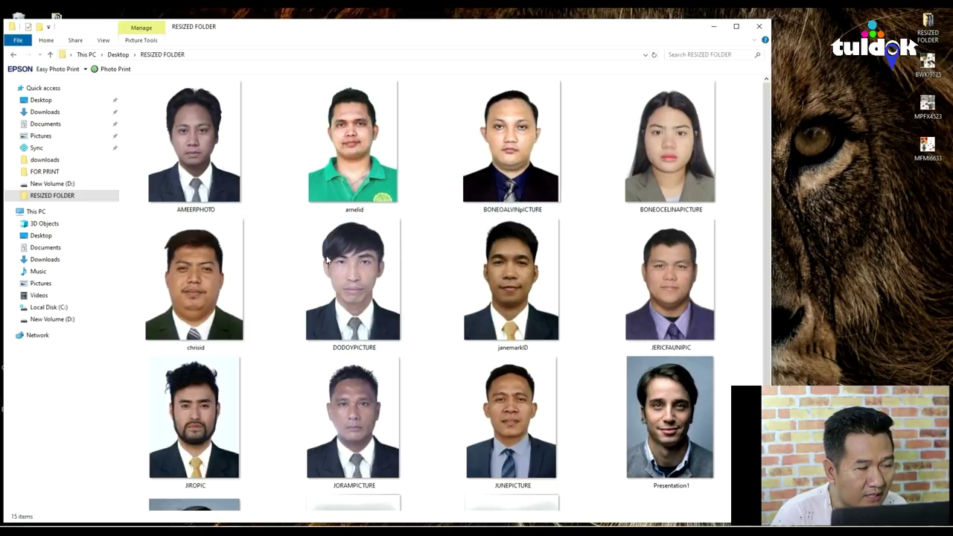
scroll(402, 364, down, 2)
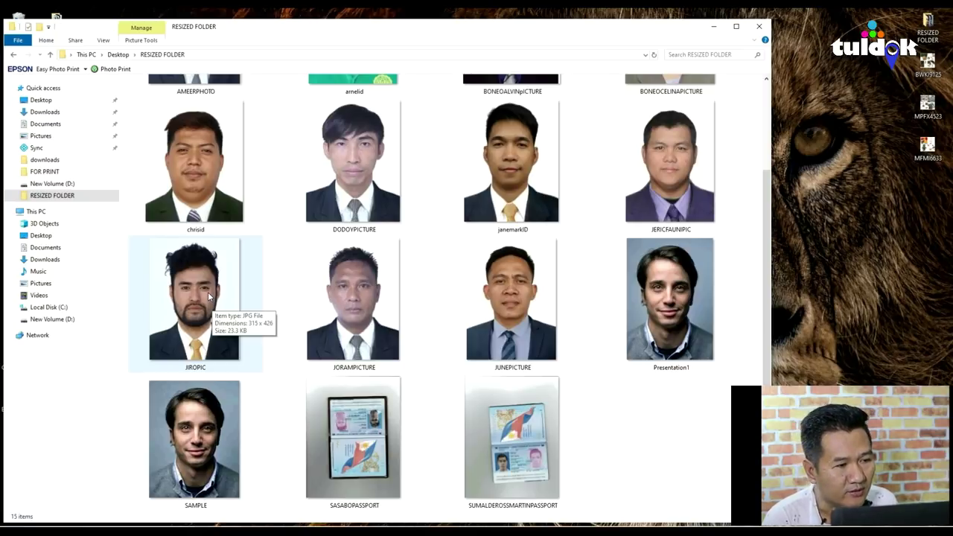
scroll(560, 446, up, 3)
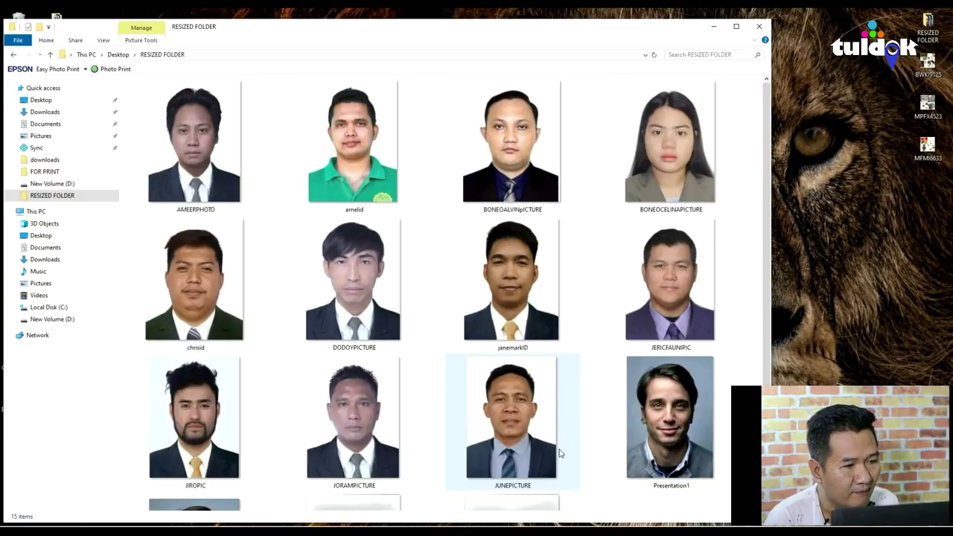
Insert the original full-size portrait from the downloads folder into the blank PowerPoint slide and maximize the PowerPoint window.
click(53, 140)
click(46, 160)
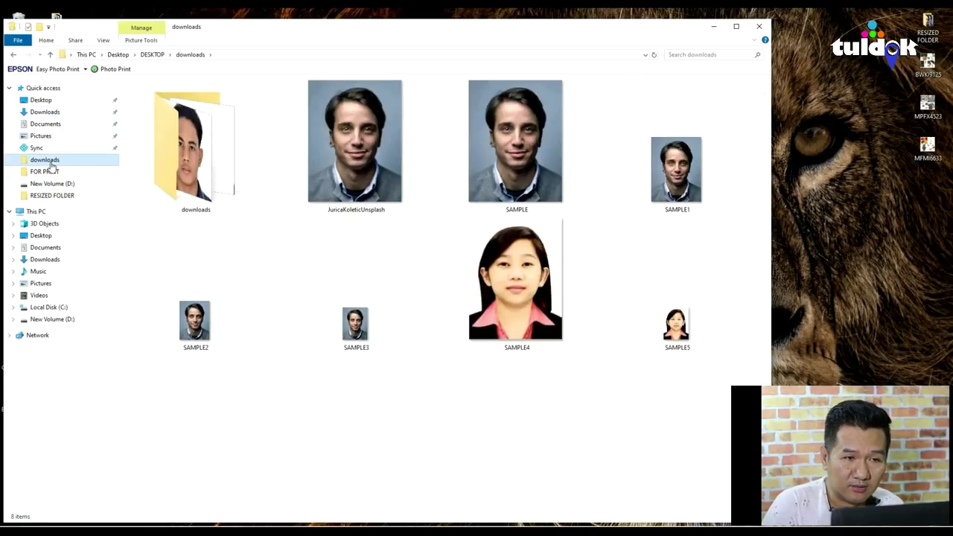
click(374, 121)
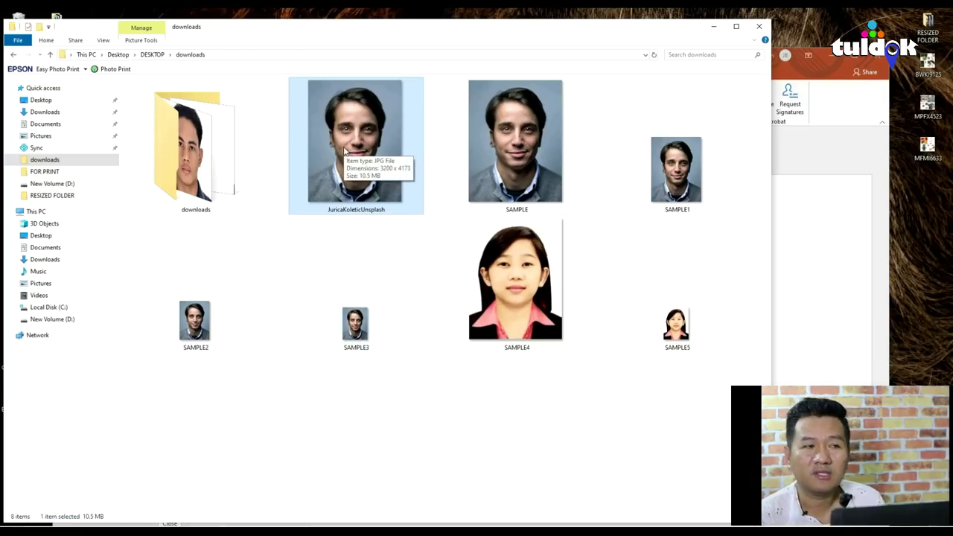
drag(345, 150, 843, 307)
drag(692, 86, 711, 33)
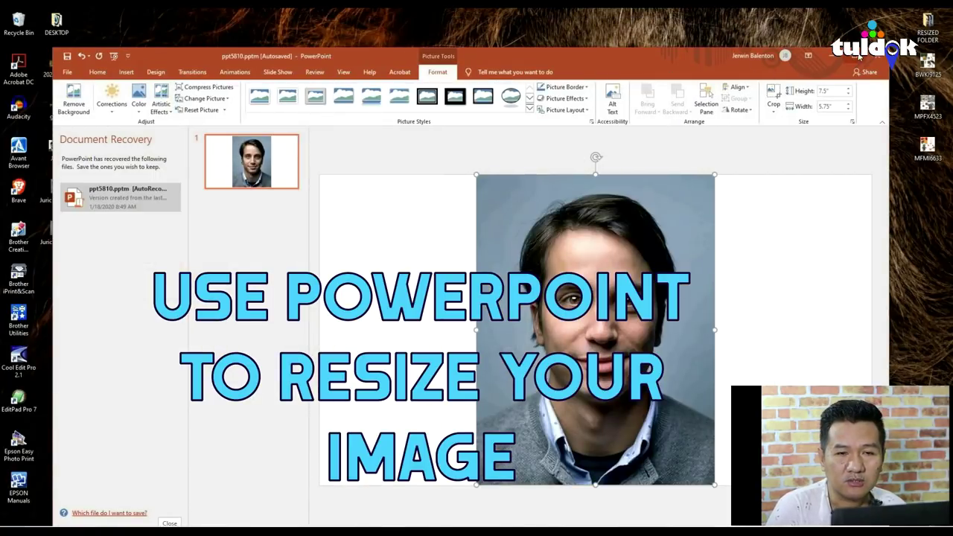
click(855, 56)
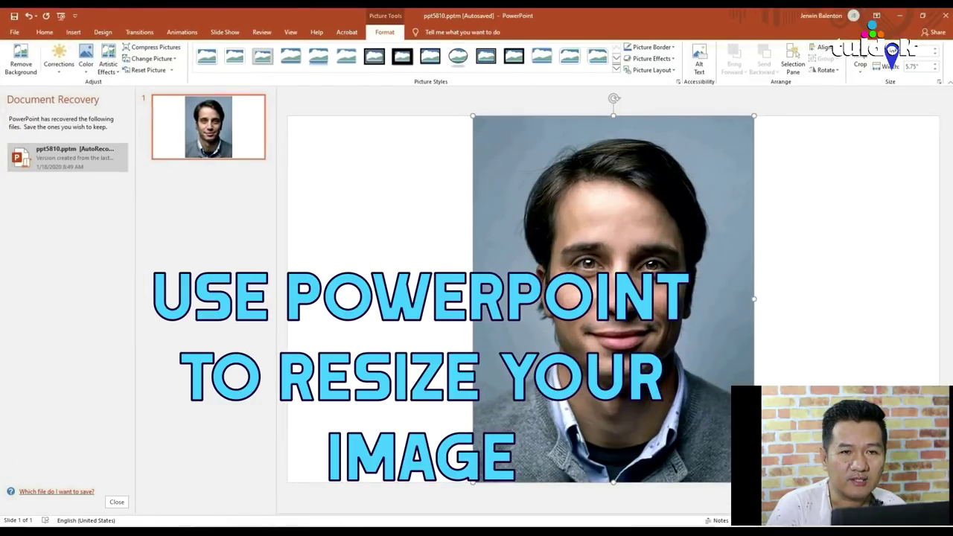
Shrink the portrait proportionally to about 1.64" wide and place it in the slide's upper-left corner.
drag(753, 482, 591, 270)
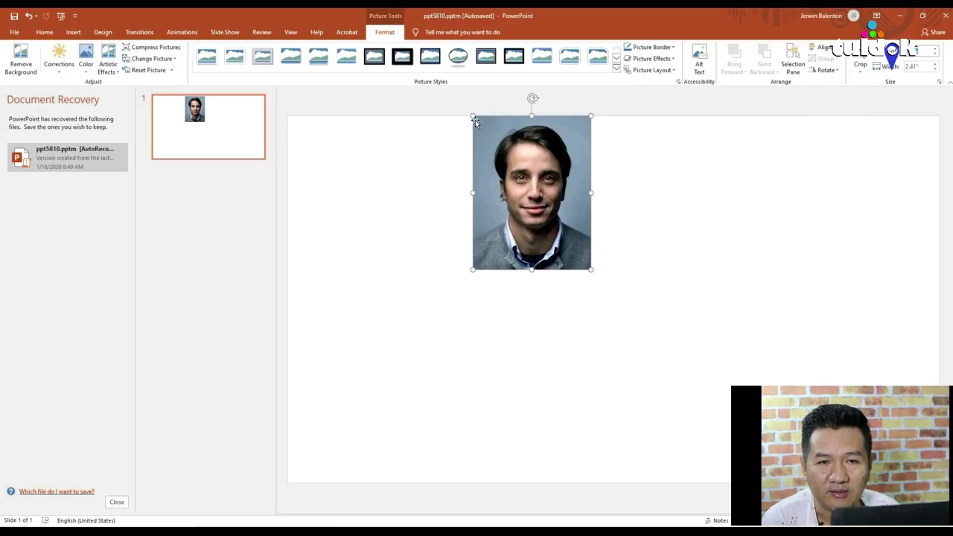
drag(529, 183, 344, 183)
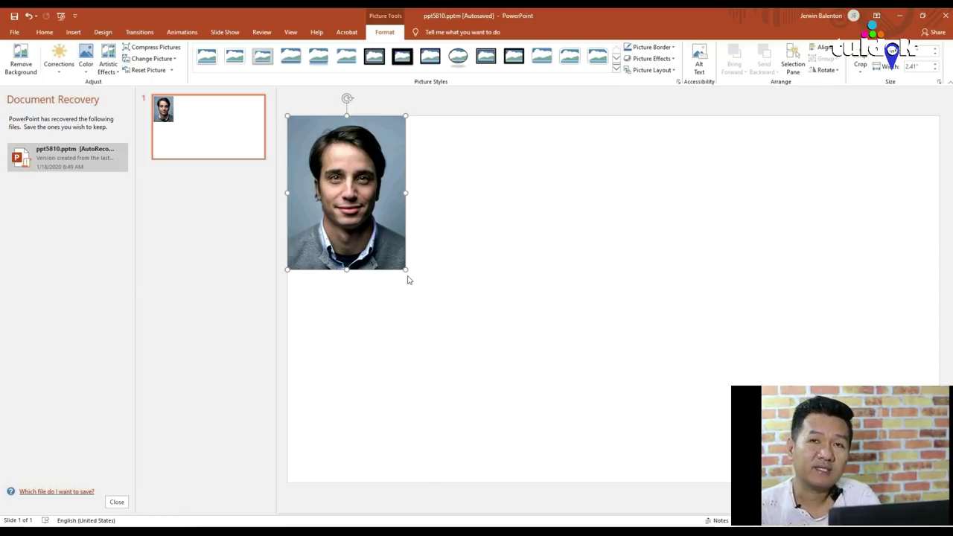
drag(406, 270, 368, 220)
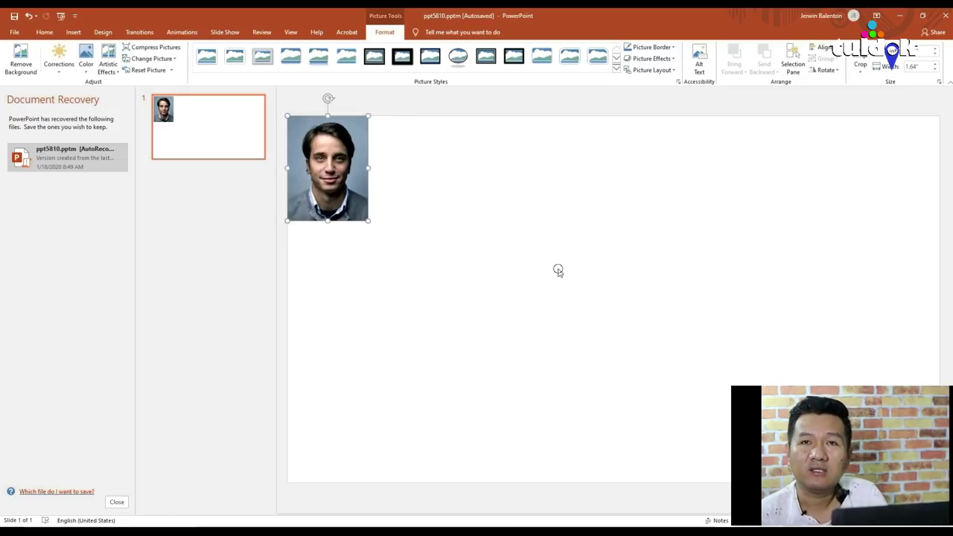
click(600, 334)
Reduce the portrait's size proportionally two more times, keeping it anchored in the slide's upper-left corner.
click(346, 172)
drag(368, 220, 363, 215)
click(487, 242)
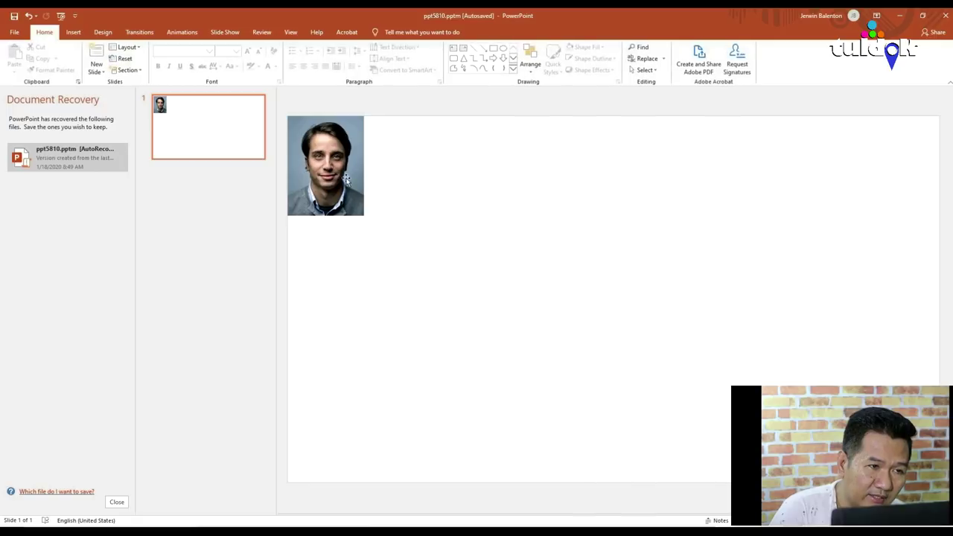
click(362, 217)
mouse_move(363, 216)
mouse_down()
mouse_move(387, 238)
mouse_move(355, 199)
mouse_up()
click(410, 234)
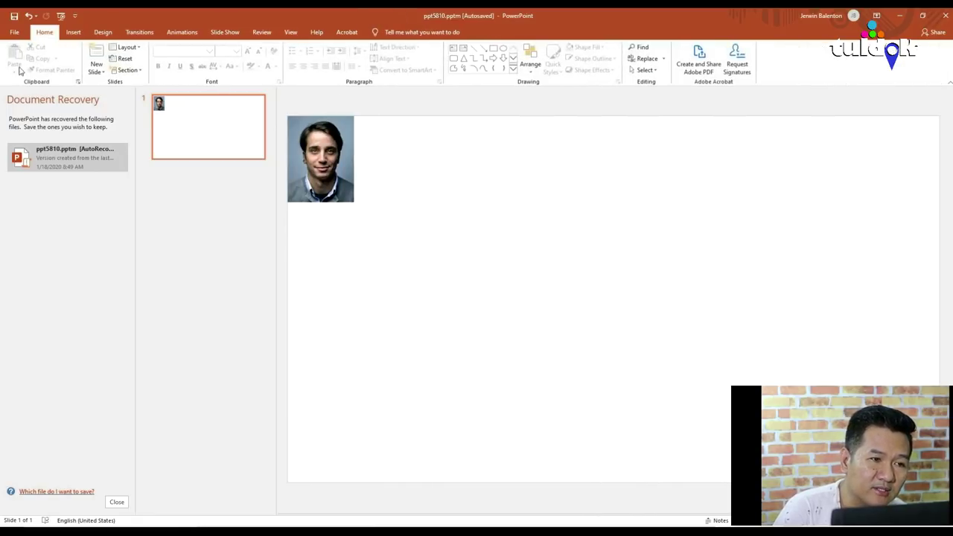
Open the Save As options for the presentation containing the shrunken portrait.
click(14, 32)
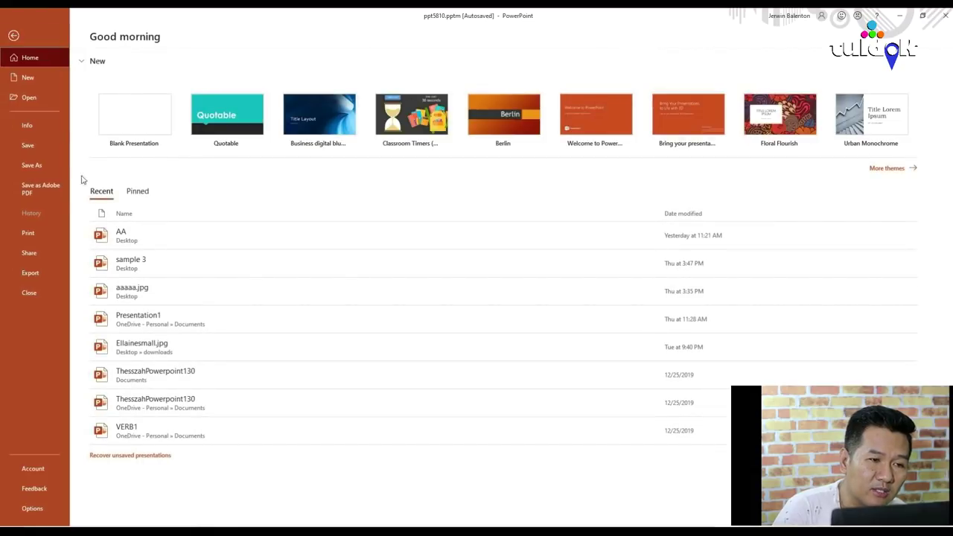
click(33, 164)
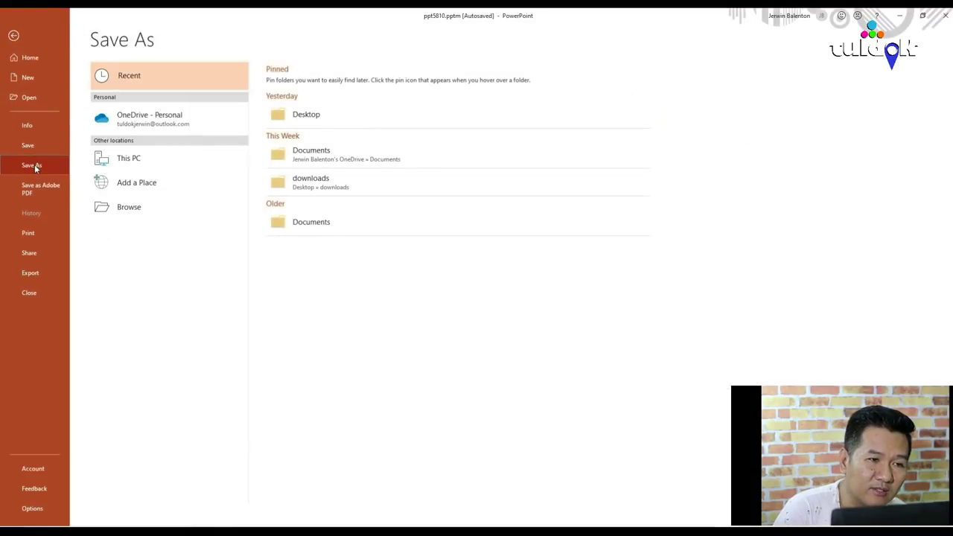
click(307, 119)
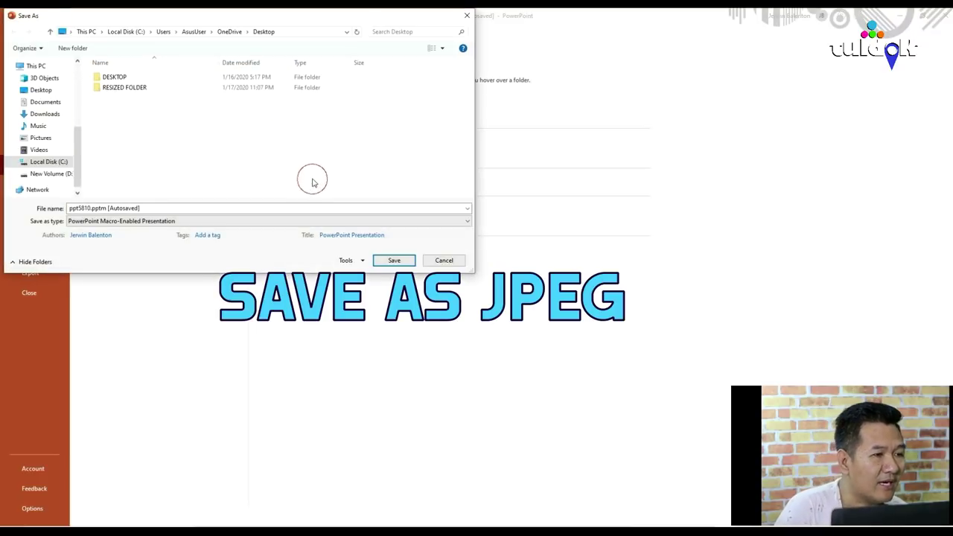
click(466, 15)
click(313, 180)
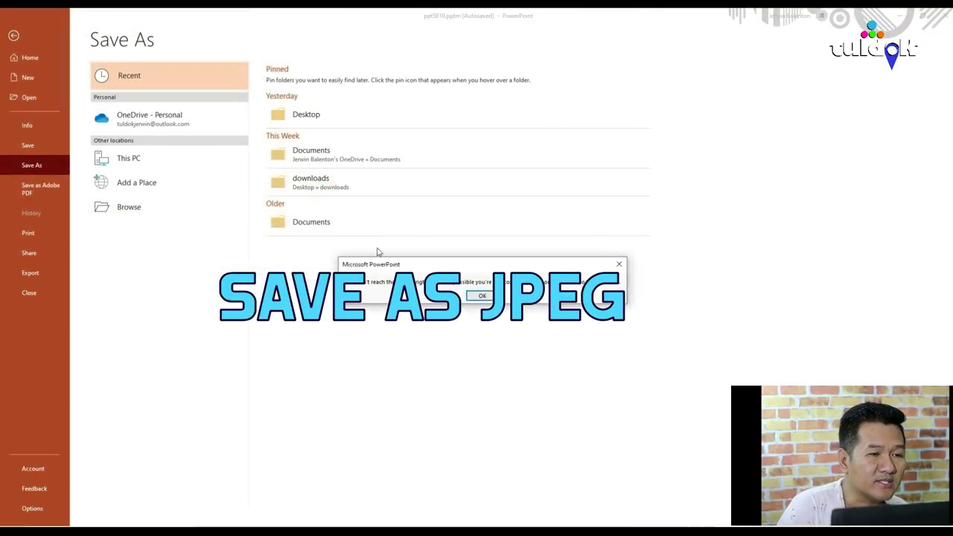
click(482, 295)
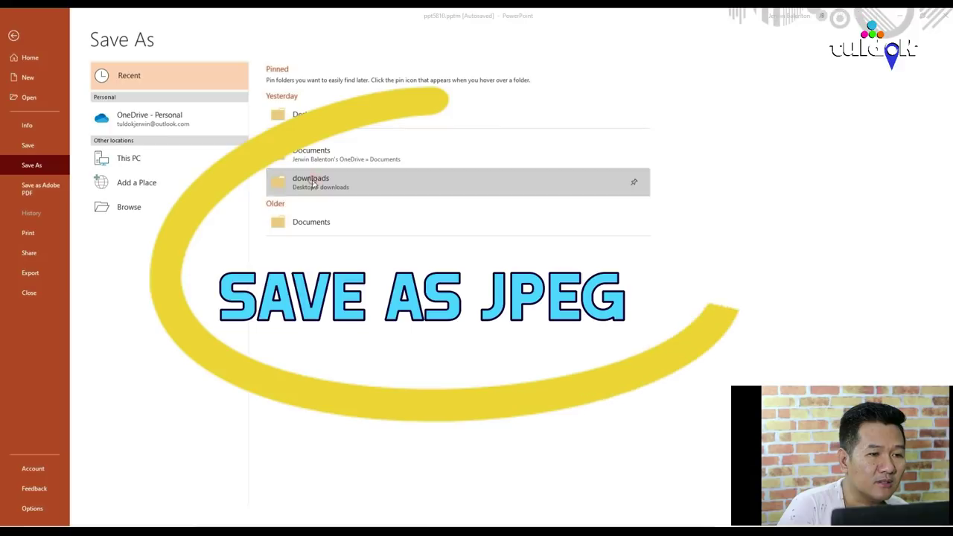
click(353, 183)
click(483, 296)
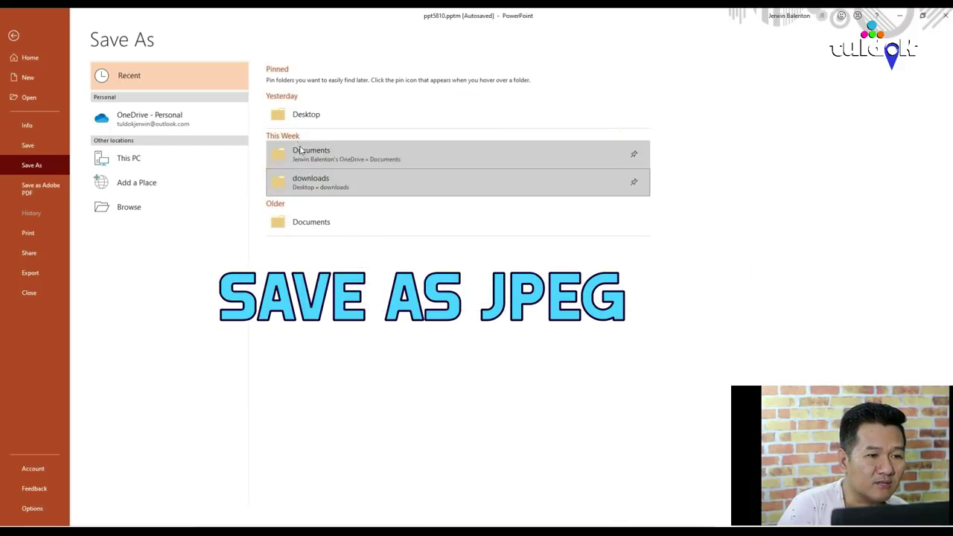
Save the slide to the Desktop as SAMPLE10 in JPEG File Interchange Format.
click(298, 115)
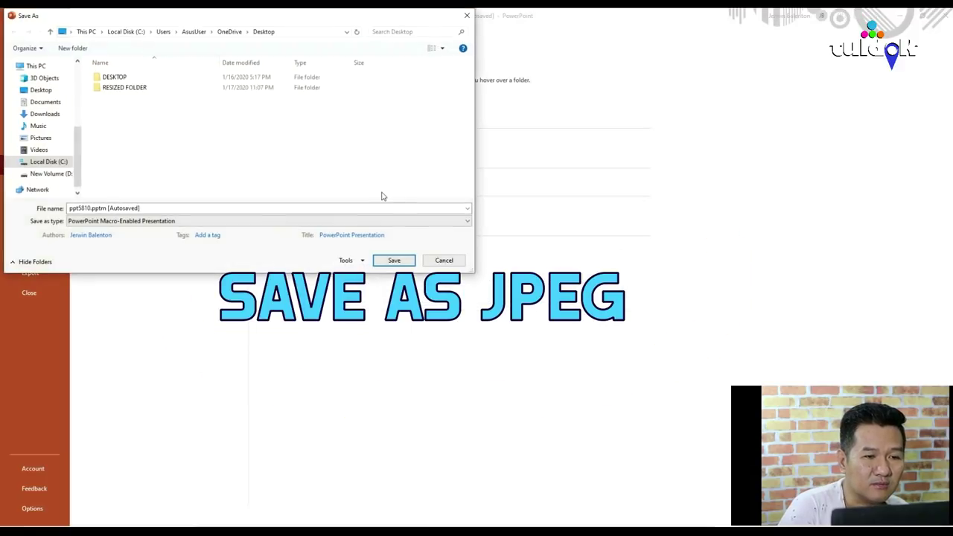
click(278, 221)
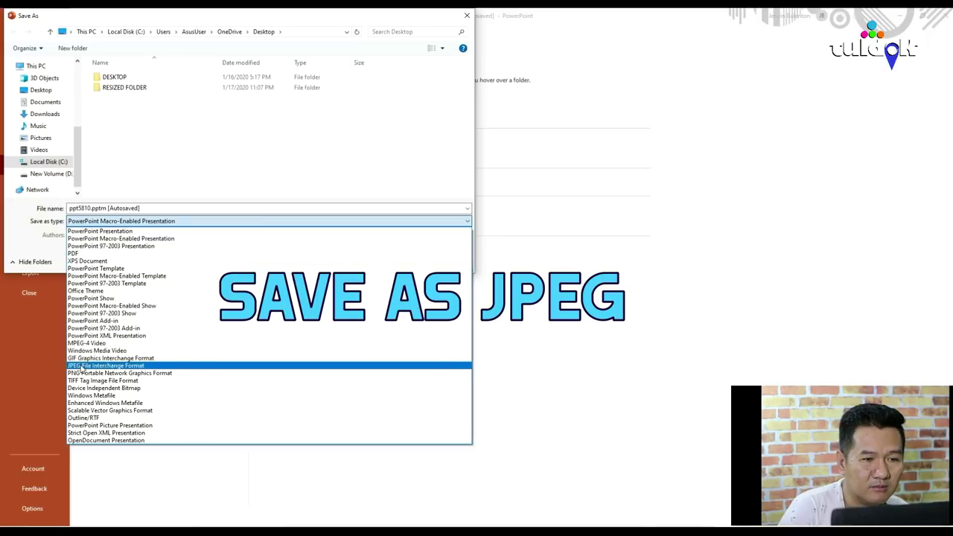
click(86, 370)
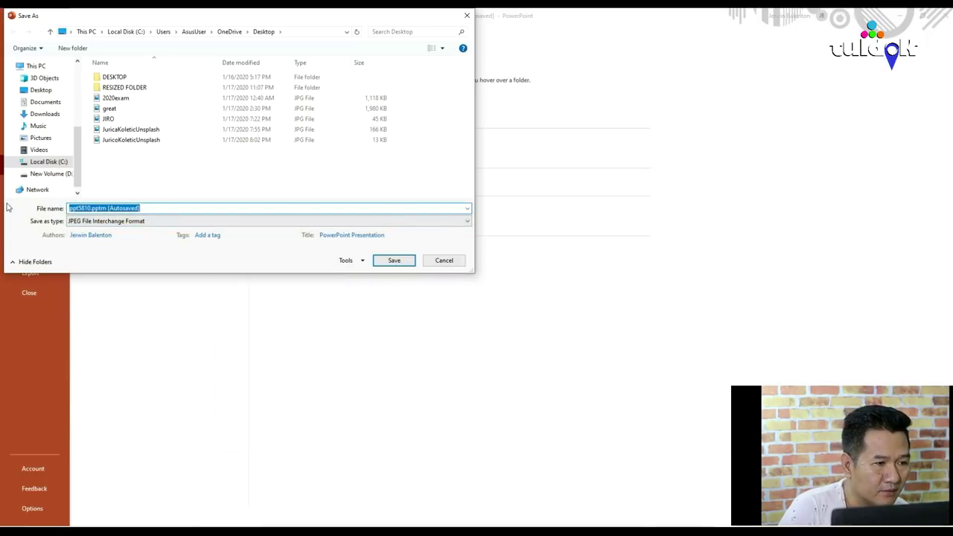
text(SAMPLE10)
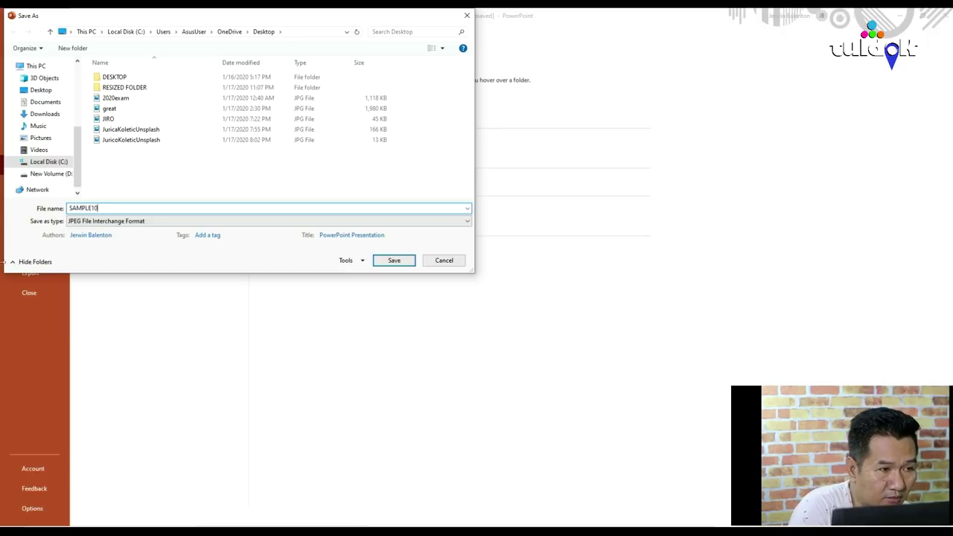
click(393, 260)
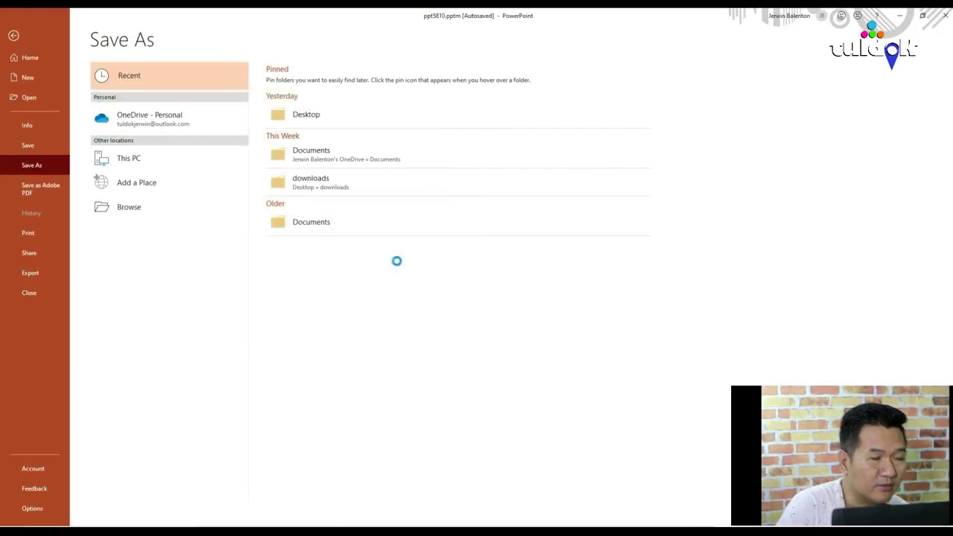
click(479, 300)
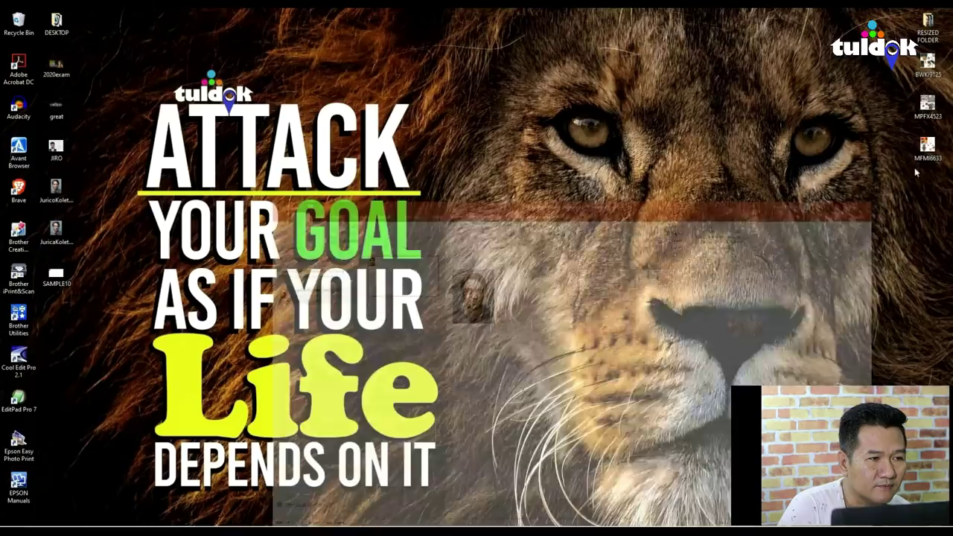
Minimize the presentation window and browse the pictures stored in RESIZED FOLDER on the desktop.
click(899, 15)
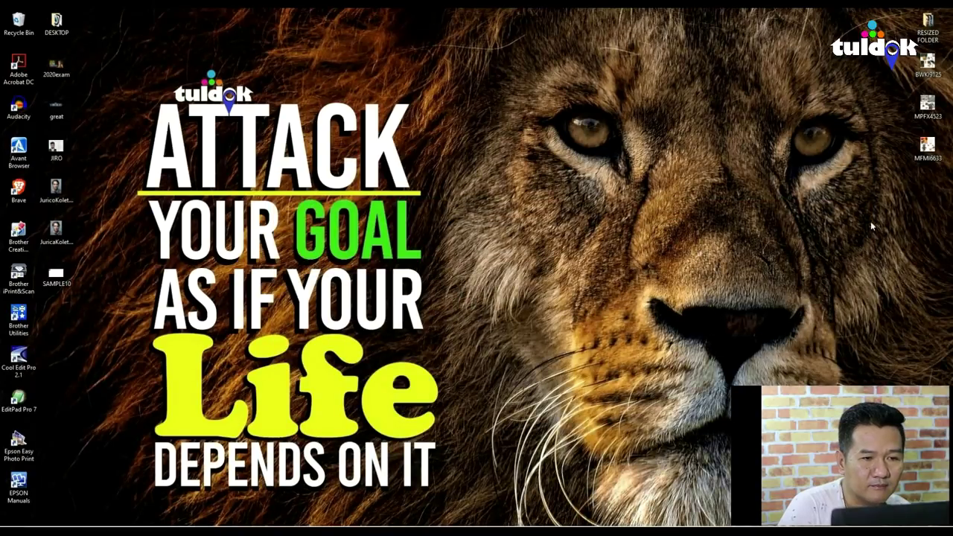
double_click(927, 28)
scroll(531, 320, down, 2)
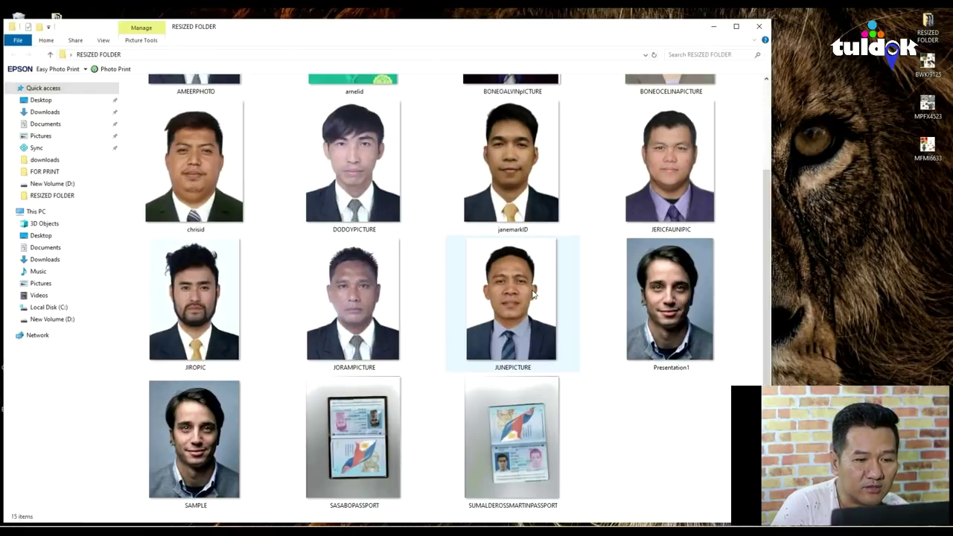
scroll(532, 327, up, 2)
key(alt+Left)
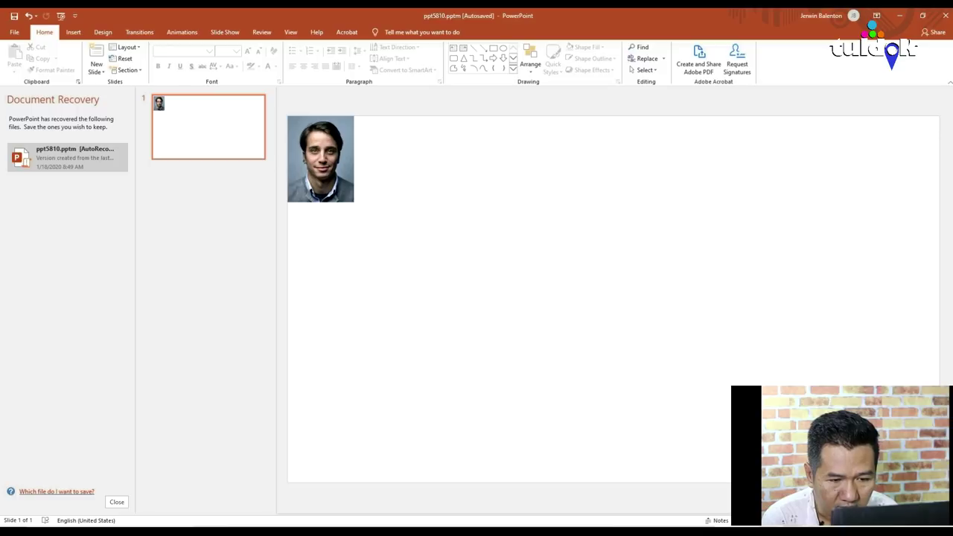
Switch to GIMP with the SAMPLE10.jpg slide image open for cropping.
key(alt+Tab)
click(151, 46)
click(503, 338)
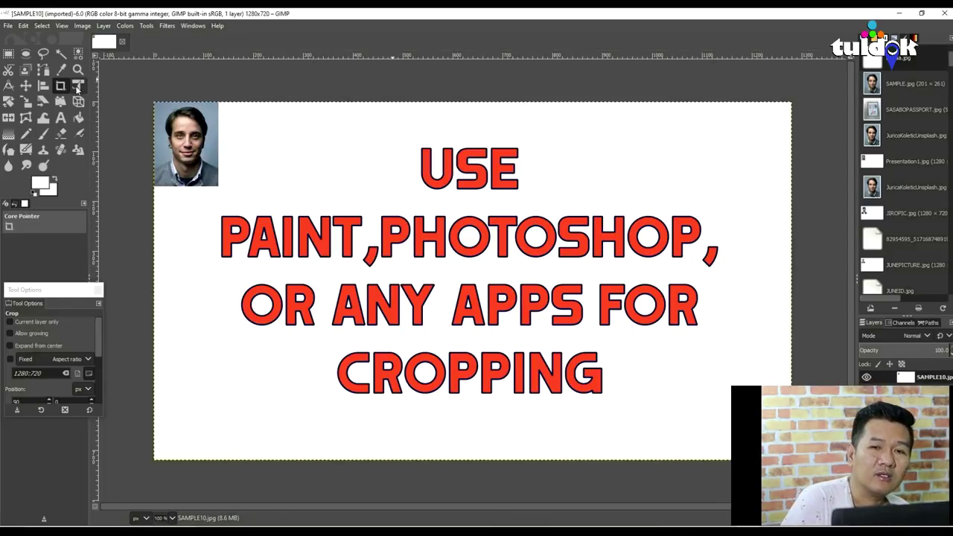
Crop SAMPLE10.jpg to the portrait, about 130 × 171 px, and set the scaled image width to 300 px.
drag(153, 102, 220, 189)
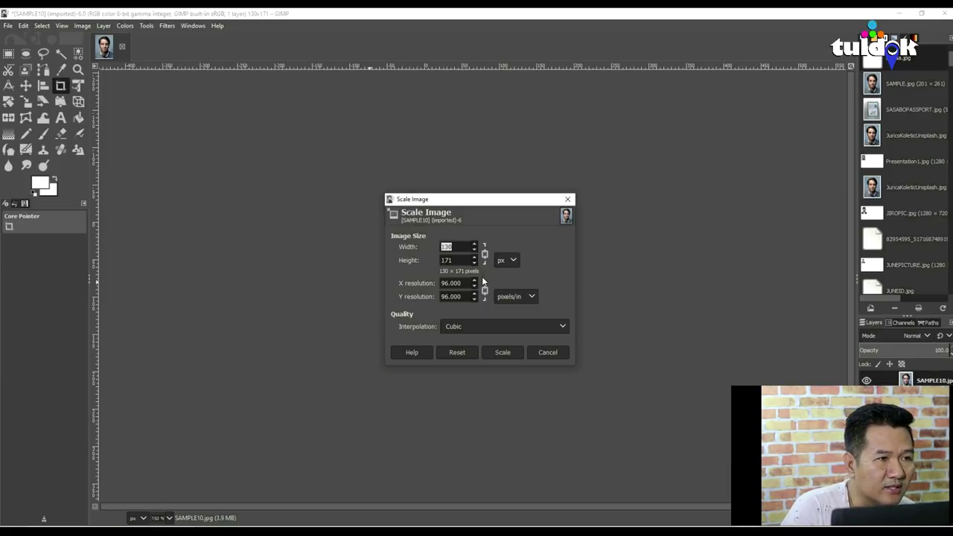
text(300)
key(Tab)
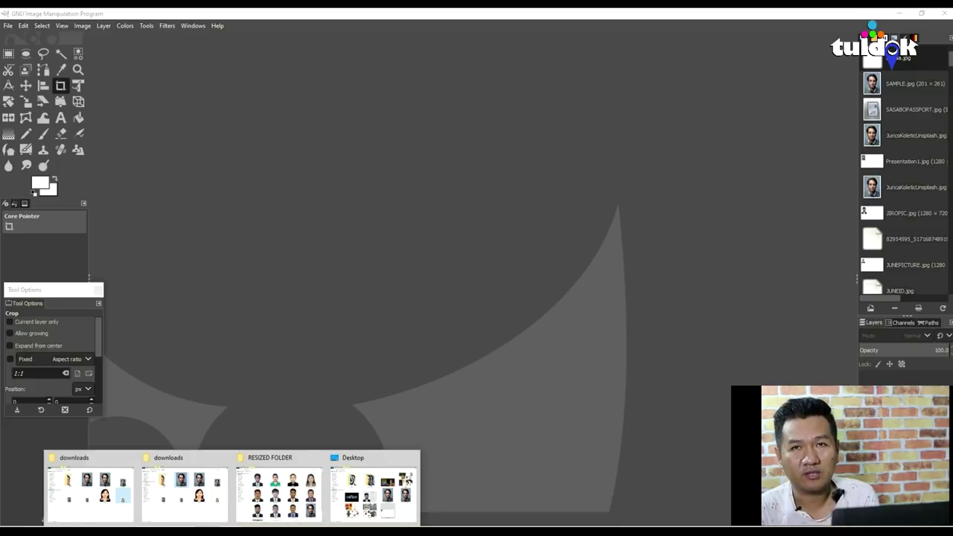
Review the ID picture requirements in the EPS registration advisory and bring the downloads folder window forward.
click(376, 367)
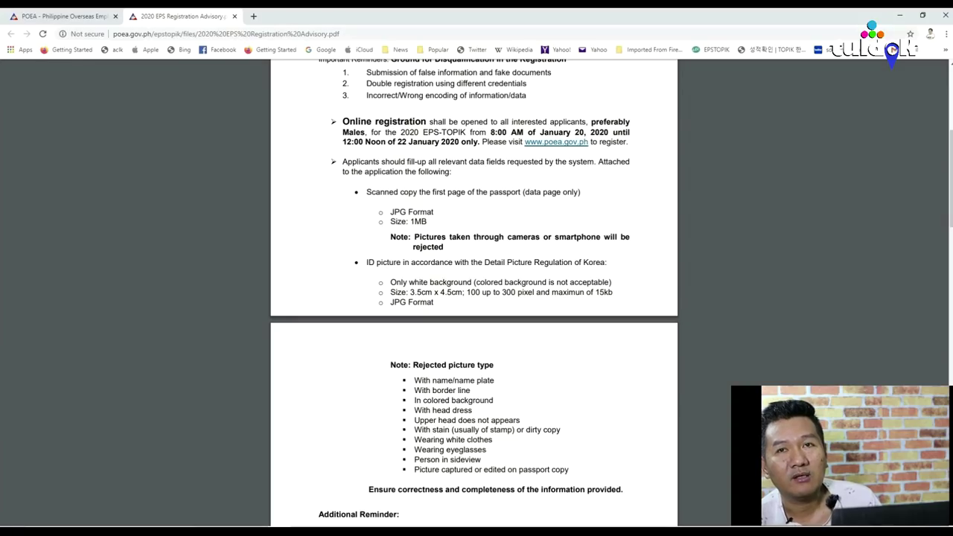
mouse_move(231, 525)
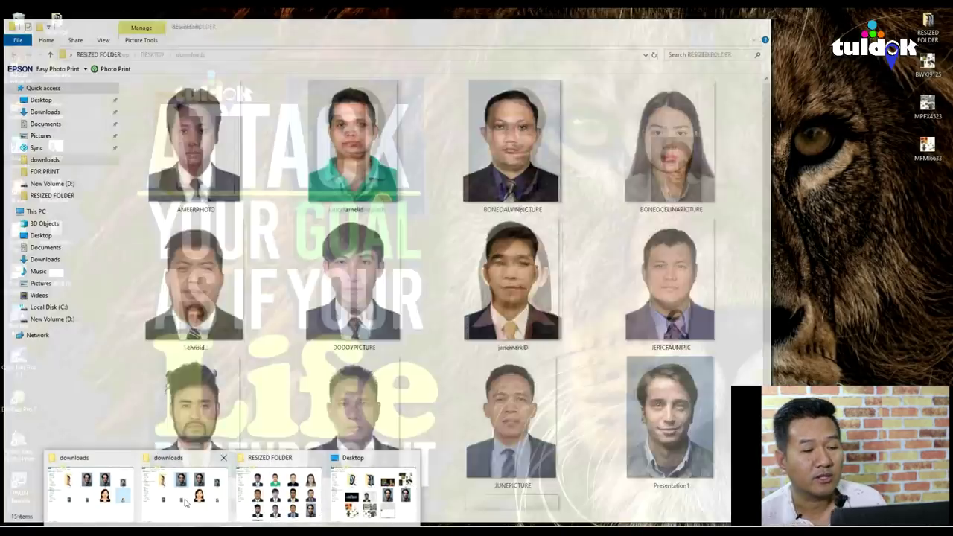
click(185, 503)
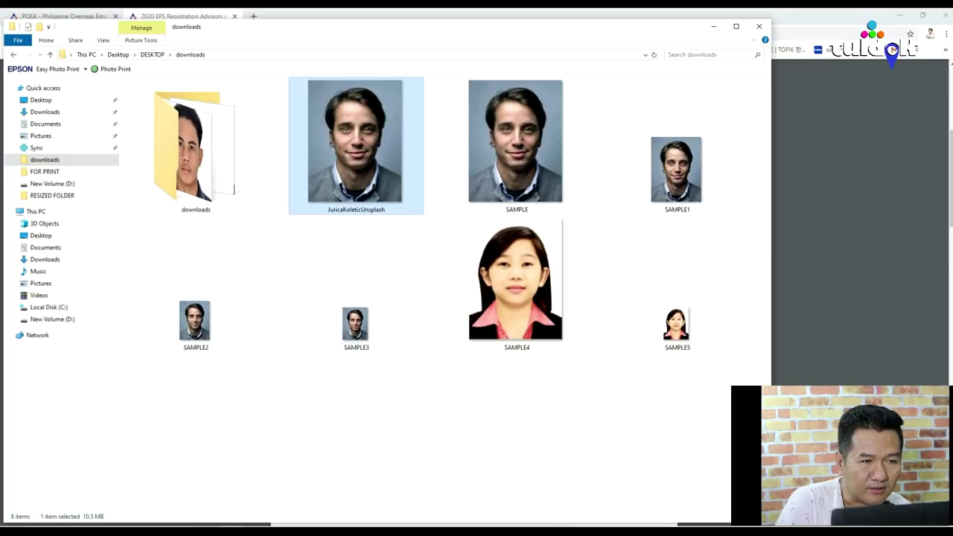
Open PowerPoint and create a blank presentation.
key(super)
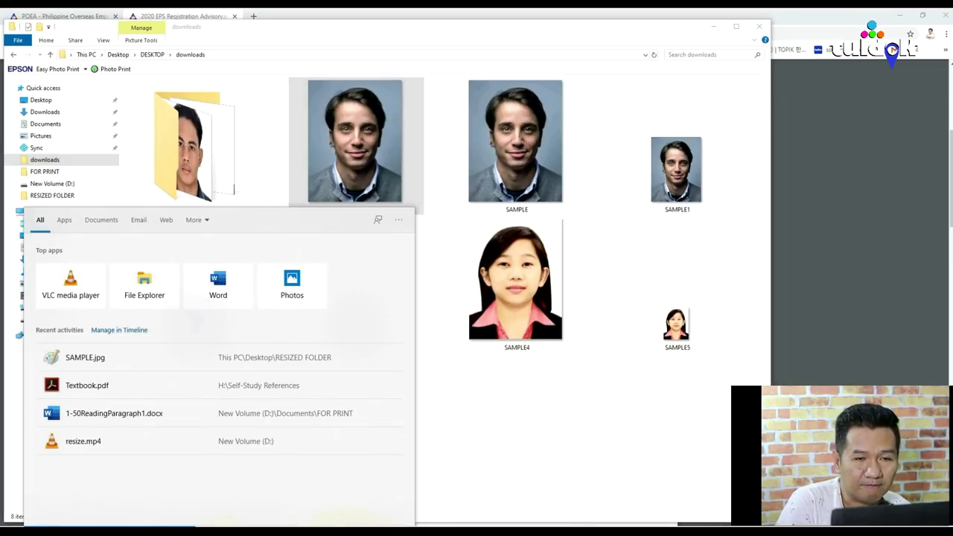
text(power)
click(86, 261)
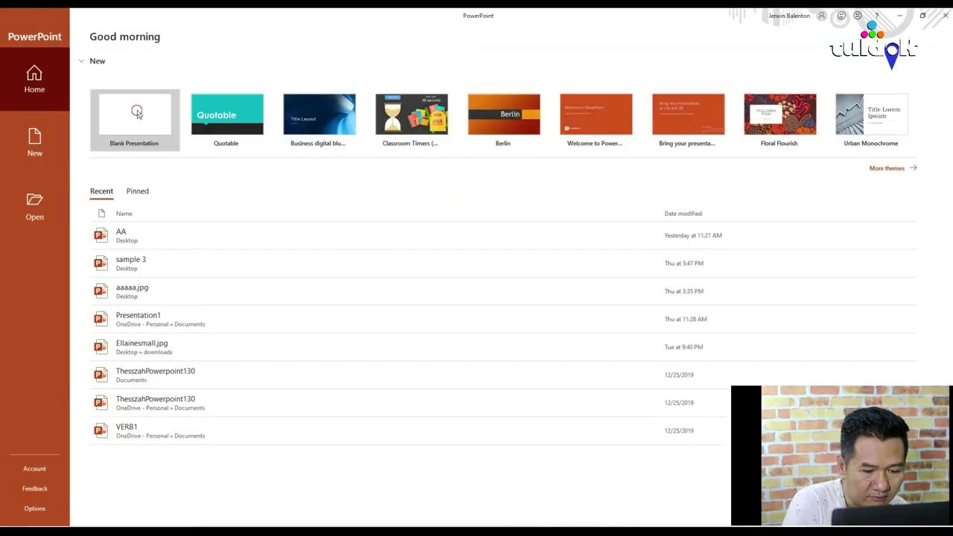
click(137, 115)
Delete the title and subtitle placeholders from the first slide.
click(477, 238)
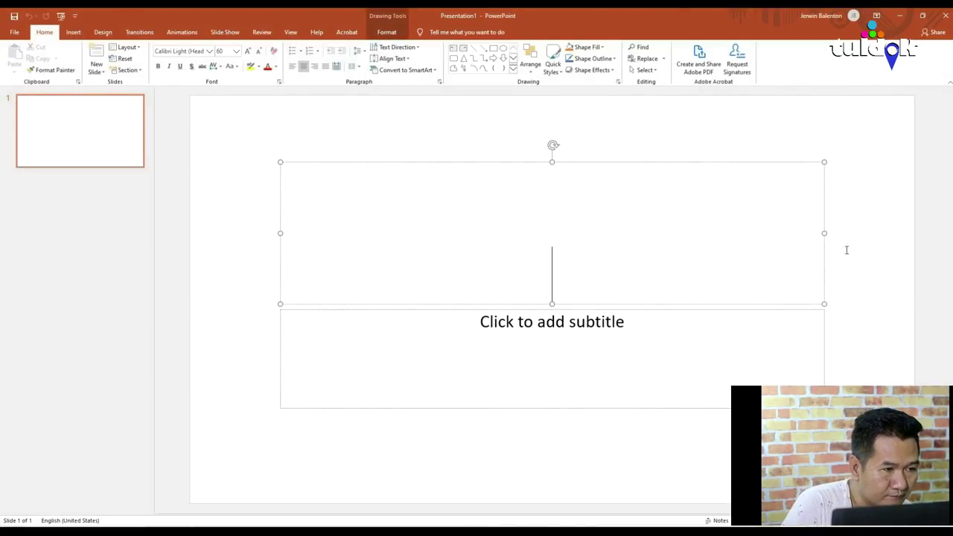
click(821, 234)
key(Delete)
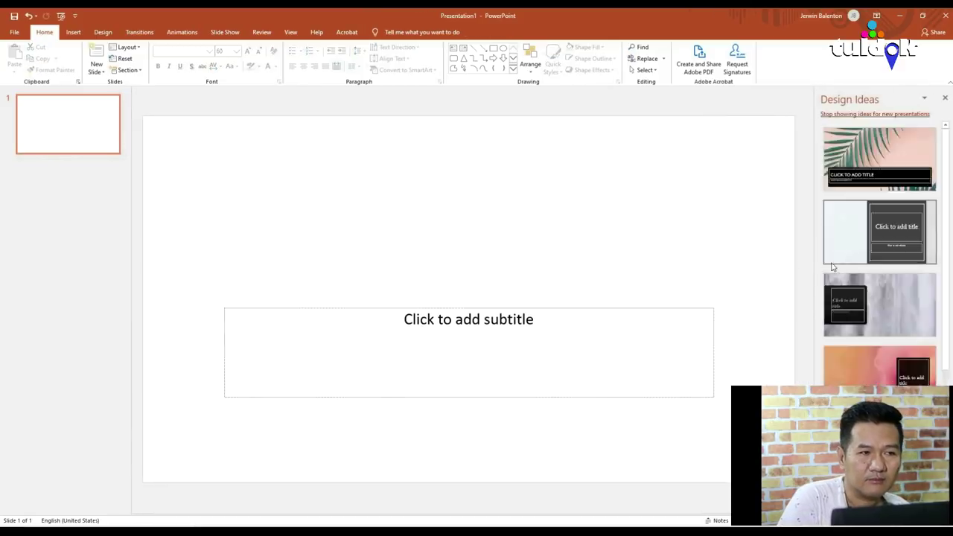
click(701, 341)
click(713, 351)
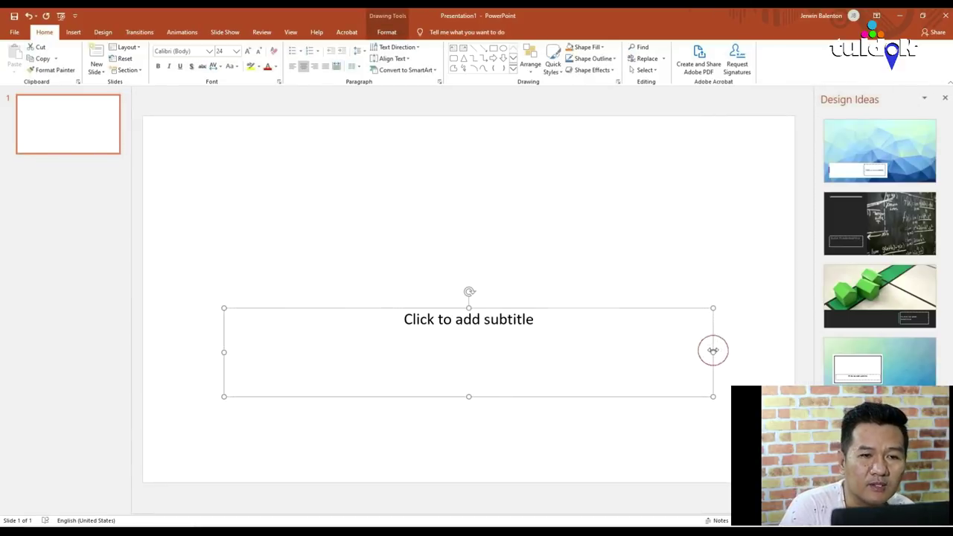
key(Delete)
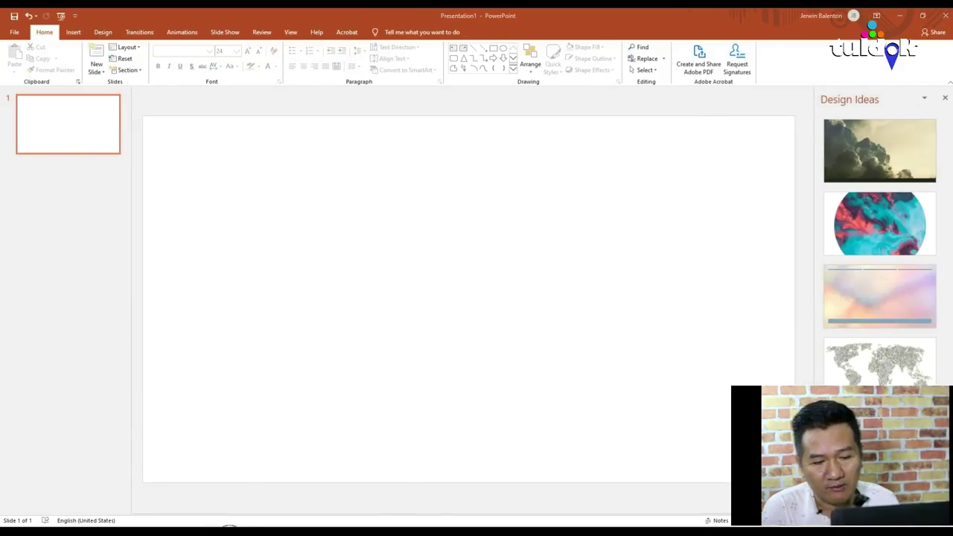
Insert the original full-size portrait from the downloads folder into the empty slide.
mouse_move(223, 530)
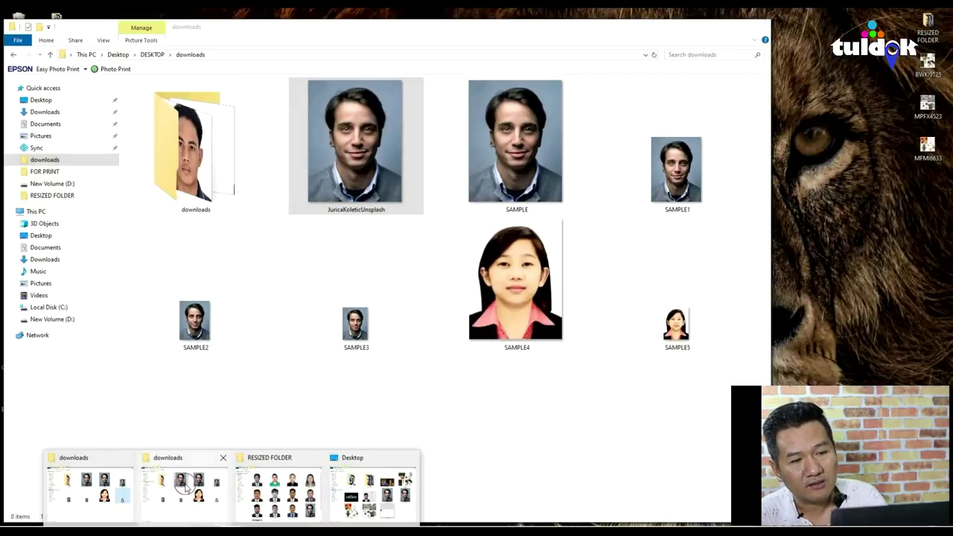
click(183, 483)
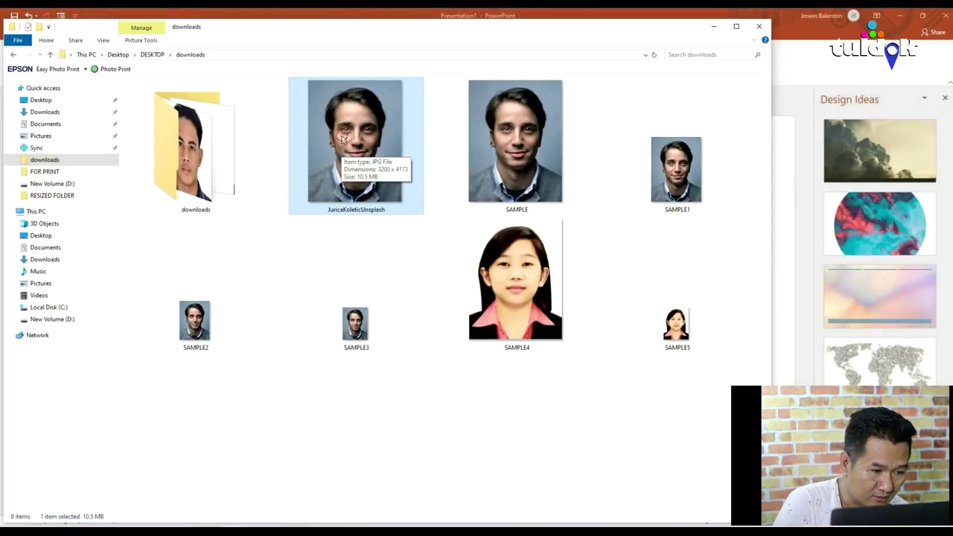
drag(349, 30, 152, 129)
drag(203, 256, 438, 319)
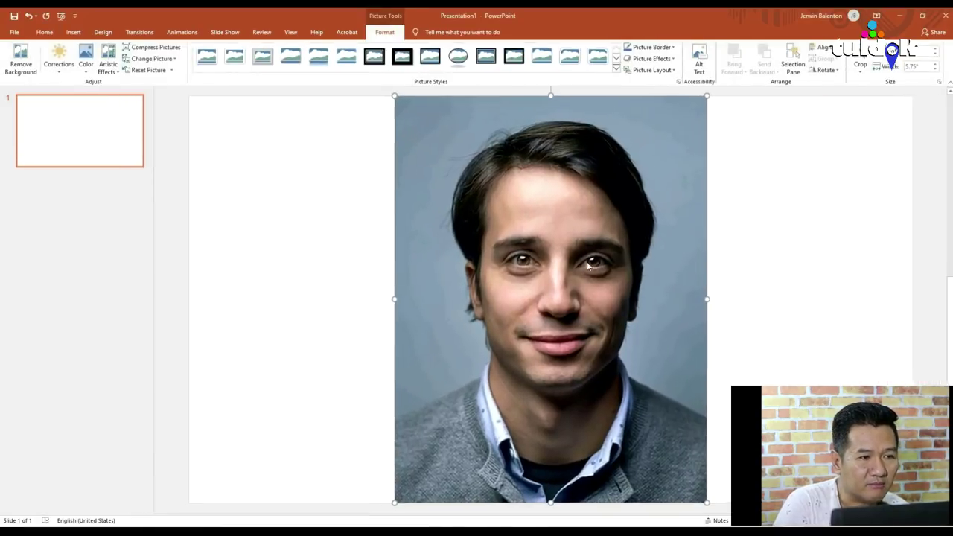
Shrink the portrait proportionally to about 3.51" wide and place it in the slide's upper-left corner.
drag(709, 503, 563, 317)
drag(441, 212, 235, 214)
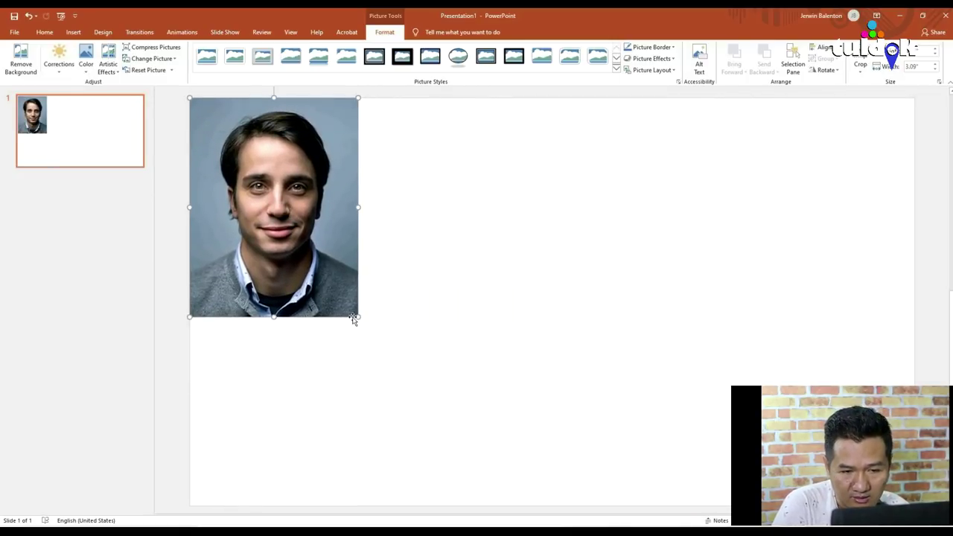
mouse_move(356, 315)
mouse_down()
mouse_move(404, 344)
mouse_move(365, 299)
mouse_up()
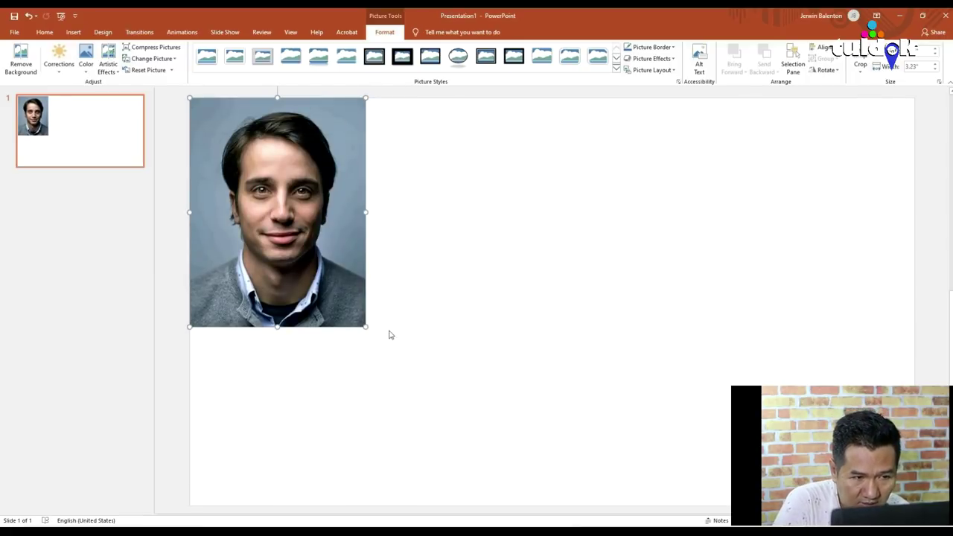
drag(366, 325, 379, 343)
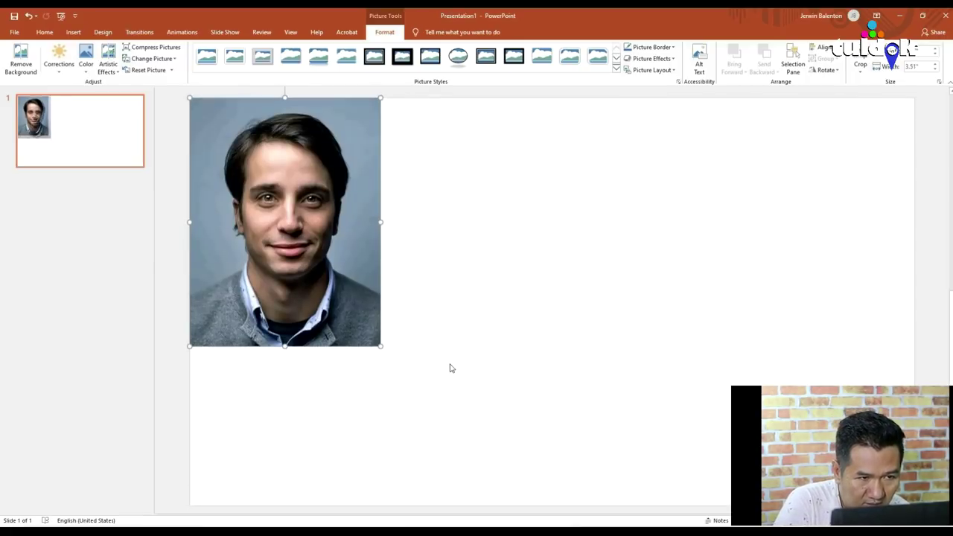
click(459, 370)
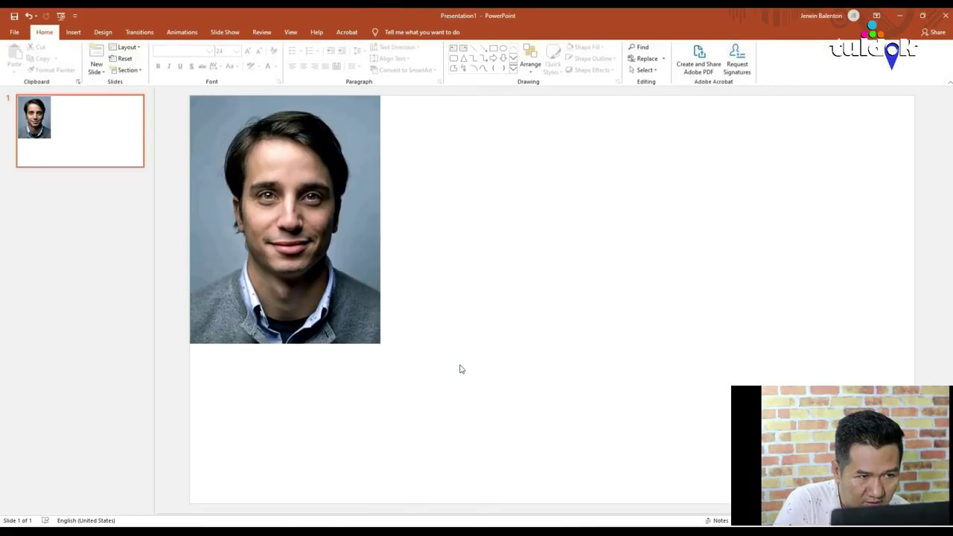
Save only the current slide to the Desktop in JPEG File Interchange Format with the file name AAAA.
click(14, 32)
click(32, 165)
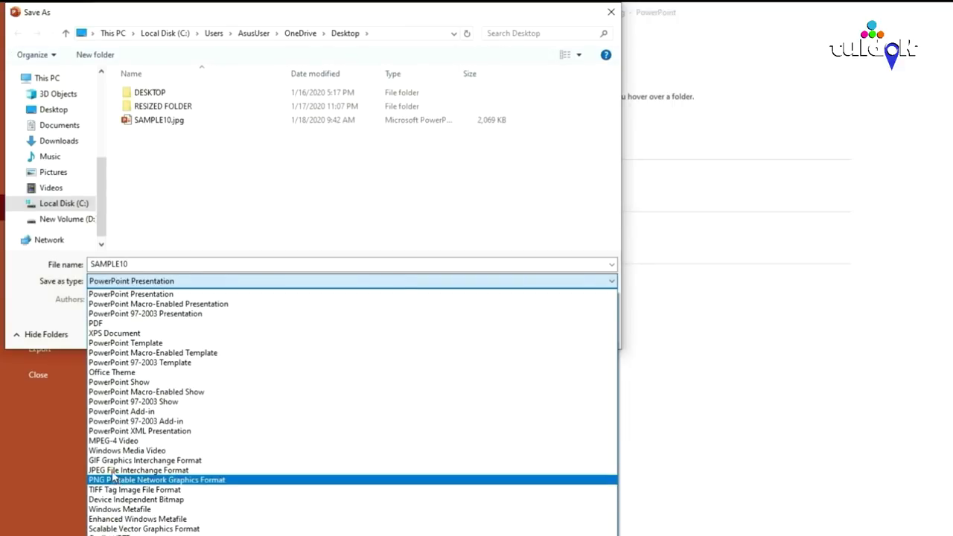
click(112, 469)
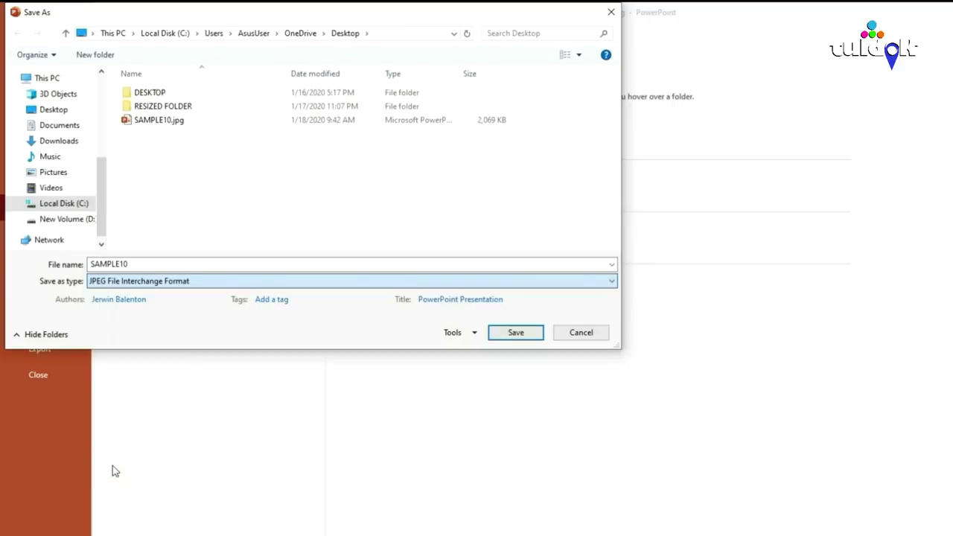
double_click(143, 263)
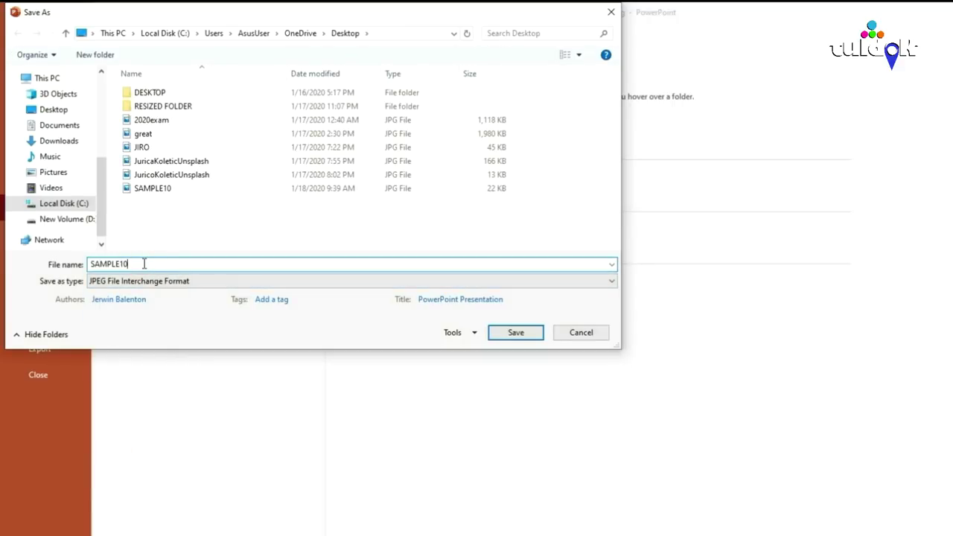
text(AAAA)
click(514, 332)
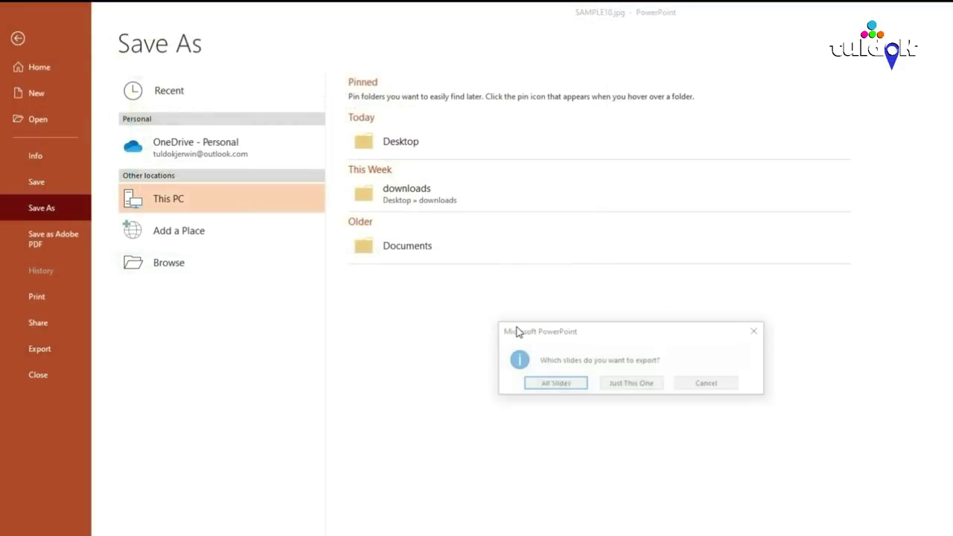
click(630, 384)
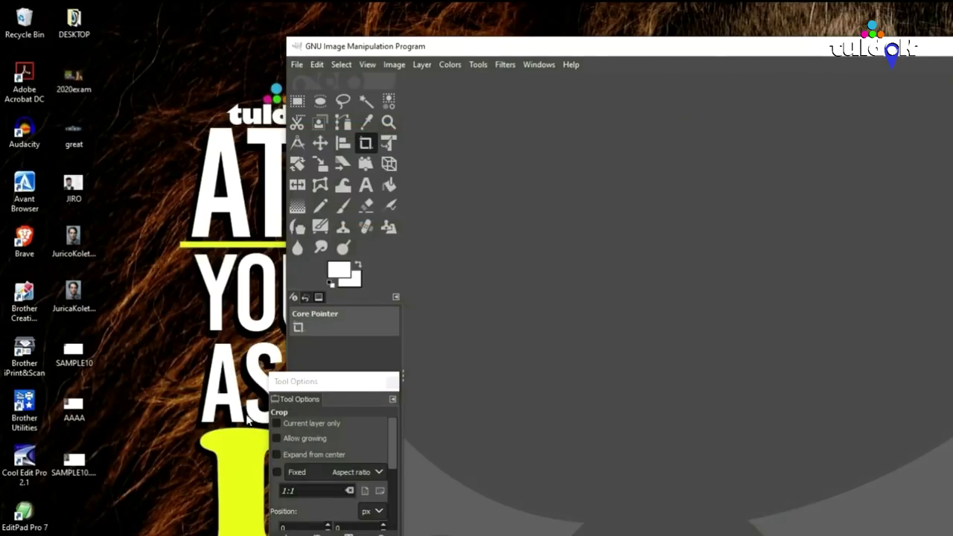
Try to delete the SAMPLE10.jpg presentation file from the desktop.
click(80, 465)
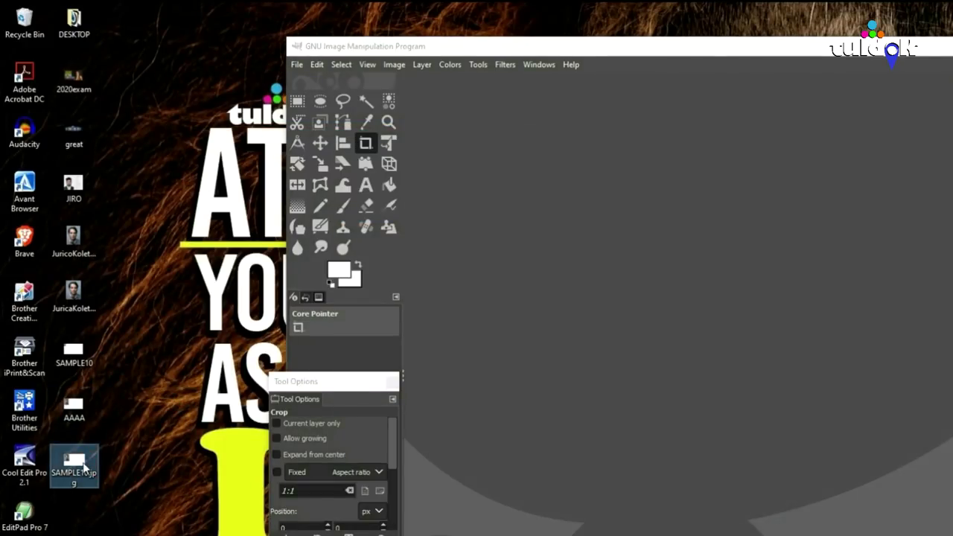
key(Delete)
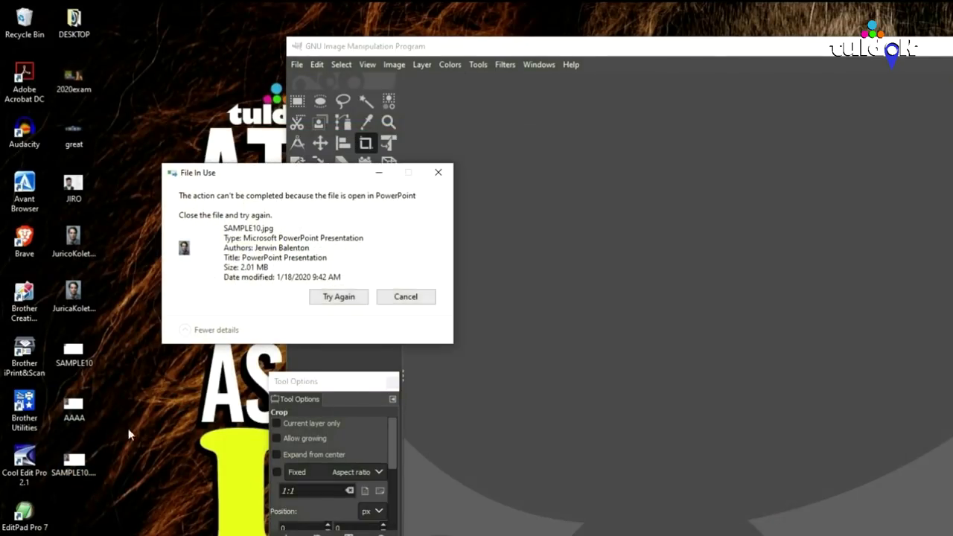
click(400, 292)
Open the AAAA image from the desktop in GIMP, maximize the window and move the Tool Options off the portrait.
drag(74, 408, 754, 363)
drag(757, 47, 489, 47)
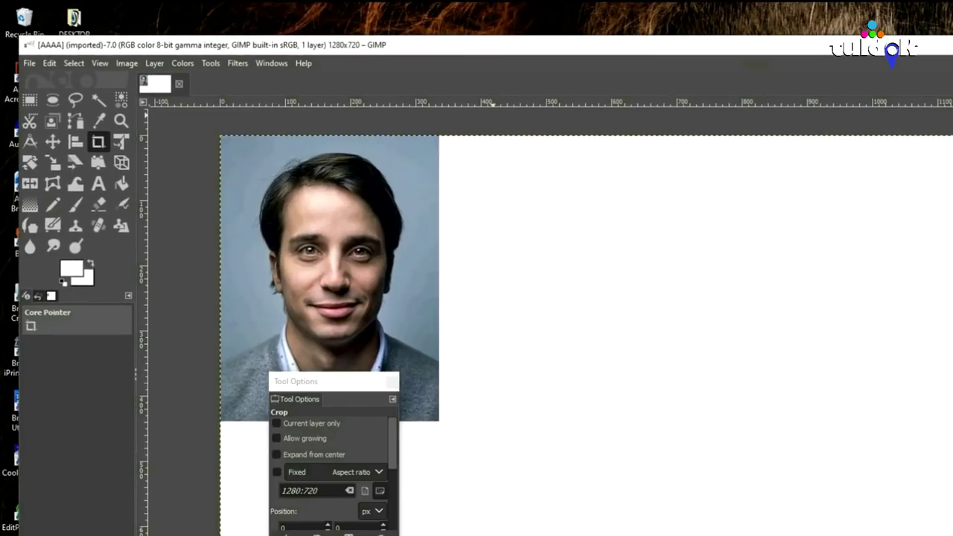
double_click(489, 47)
drag(376, 383, 95, 428)
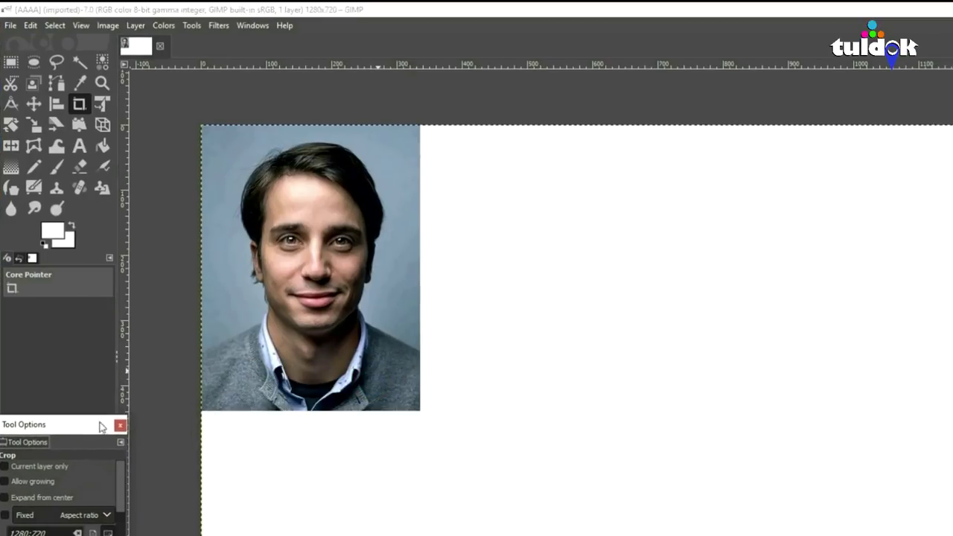
Crop the image to the portrait's edges, about 330 × 436 px, removing the white slide area.
click(77, 106)
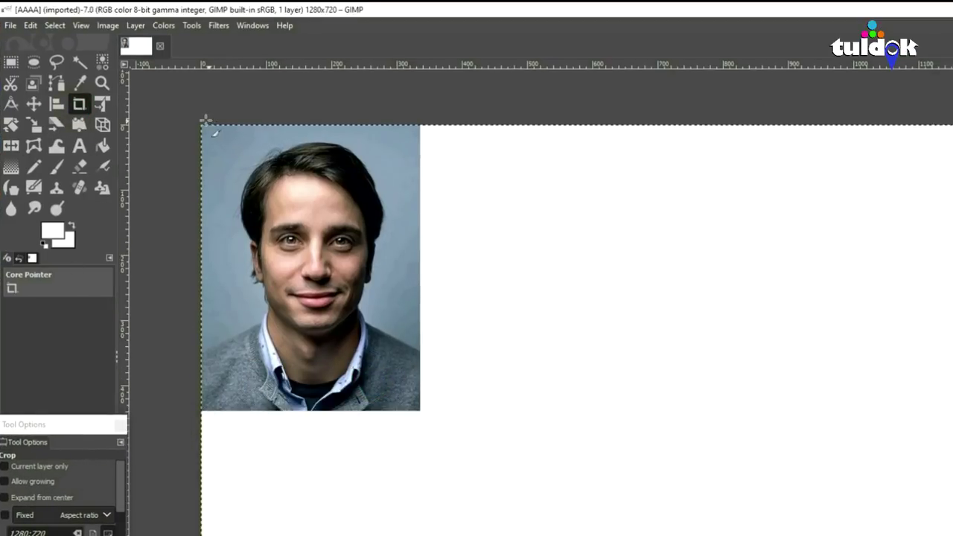
drag(203, 126, 419, 410)
key(Return)
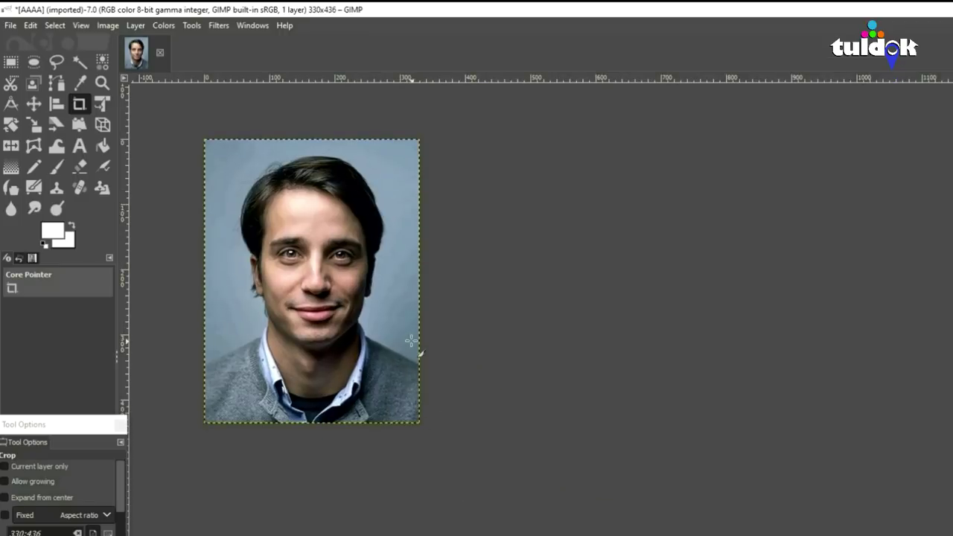
Scale the cropped portrait proportionally to a height of 300 px.
click(106, 25)
click(130, 198)
click(599, 334)
drag(599, 334, 554, 335)
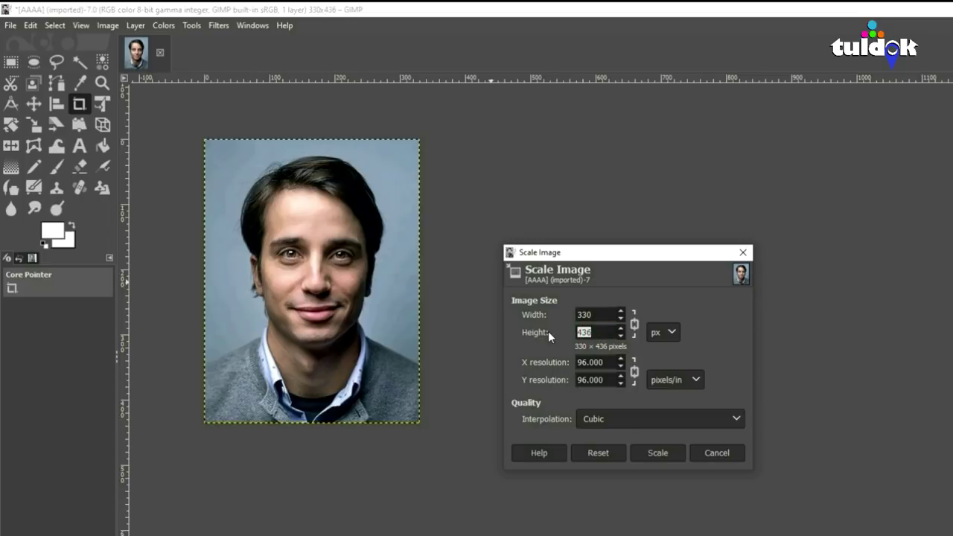
text(300)
key(Tab)
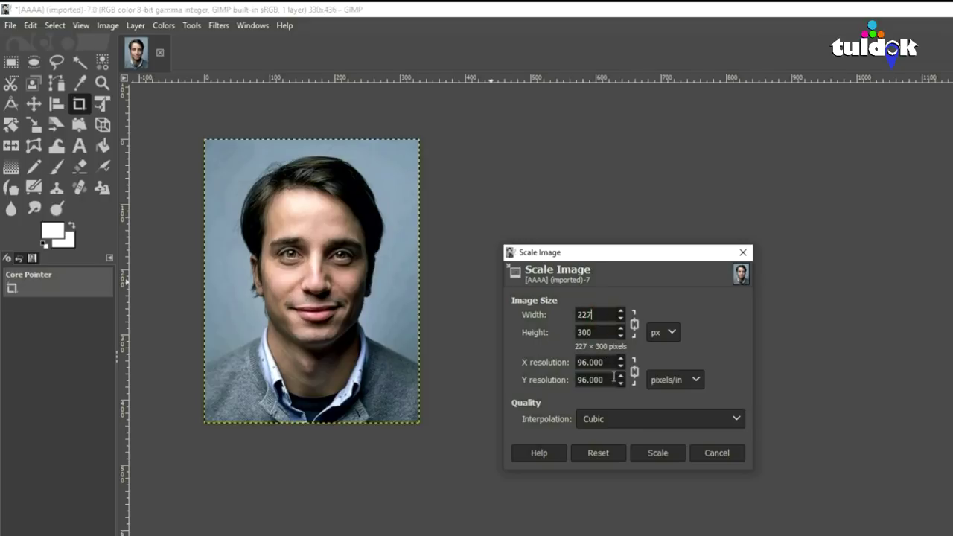
click(661, 451)
click(107, 25)
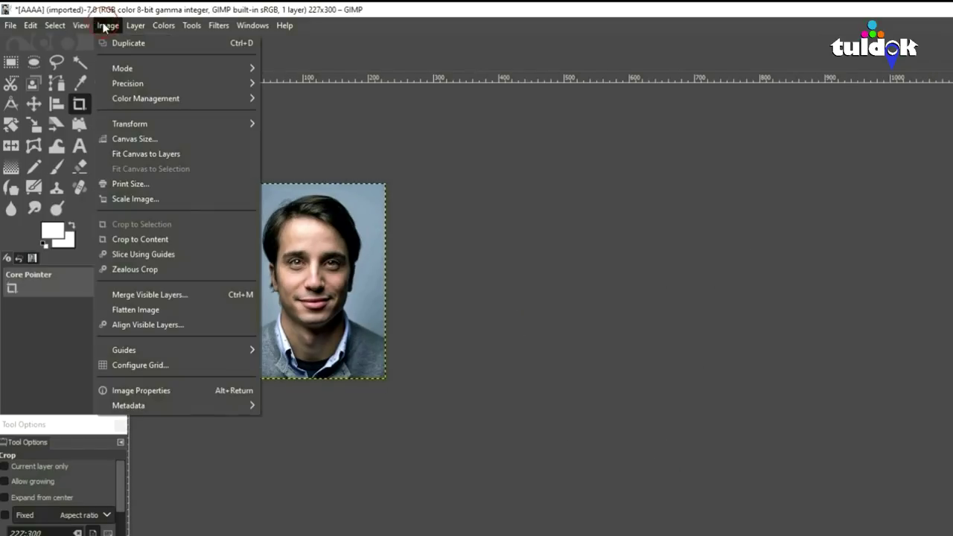
click(157, 198)
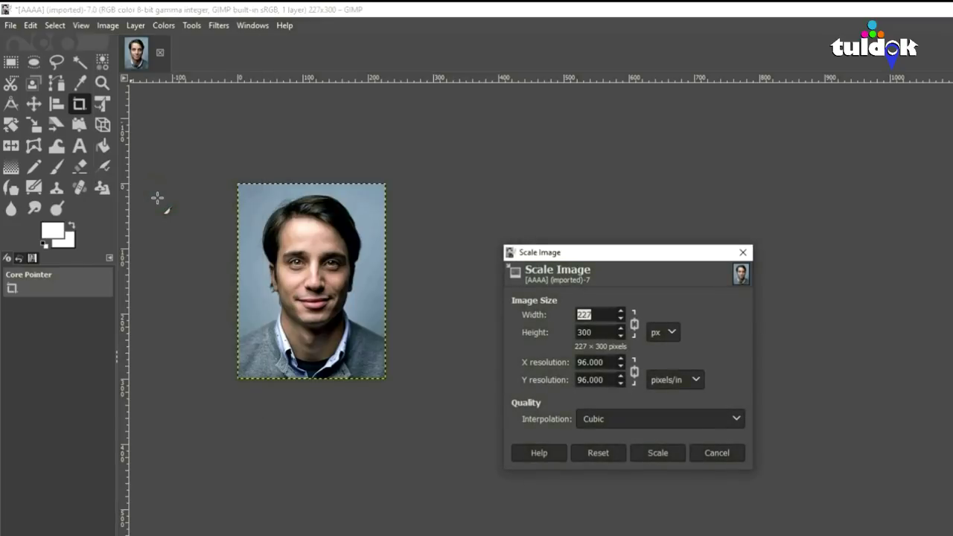
click(719, 453)
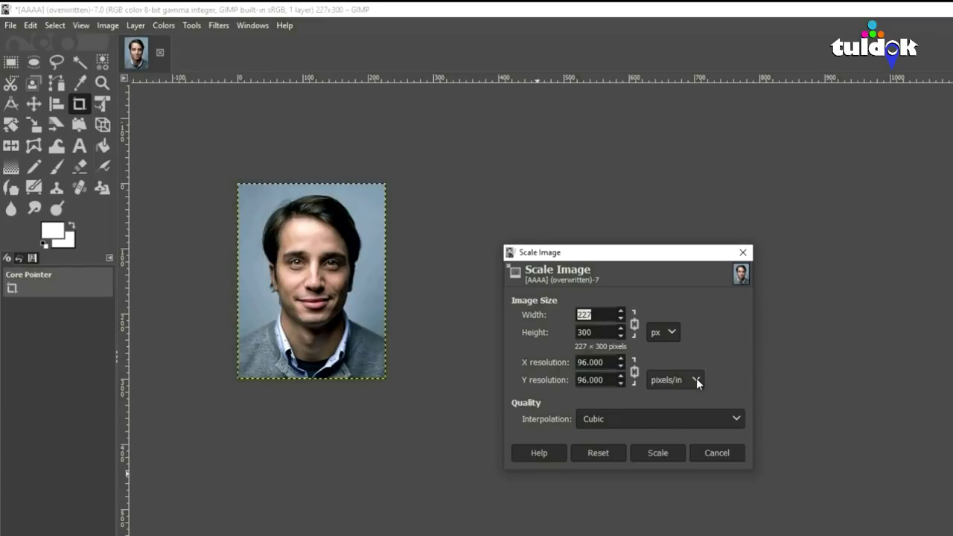
Scale the portrait with X and Y resolution set to 72 pixels/in and LoHalo interpolation.
click(739, 420)
click(578, 360)
text(7)
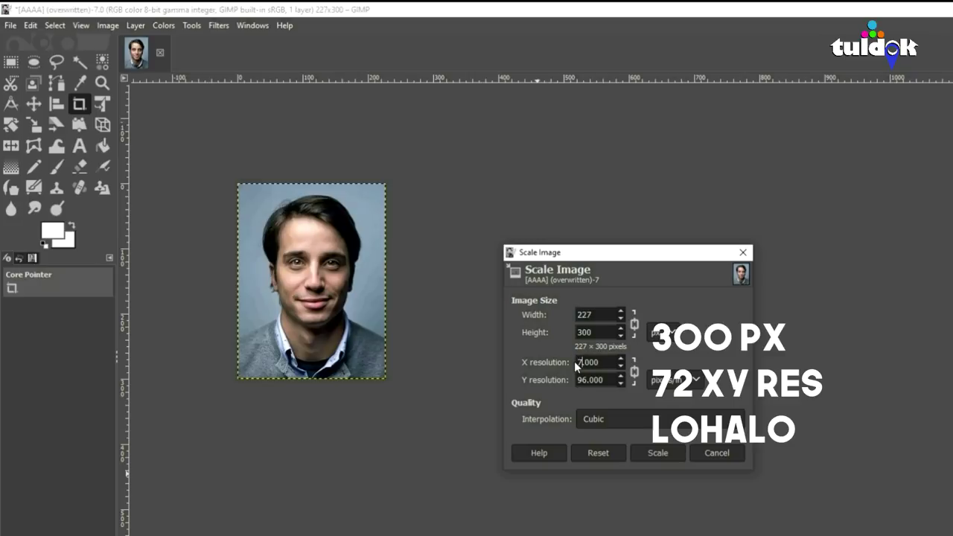
text(2)
click(723, 427)
click(630, 456)
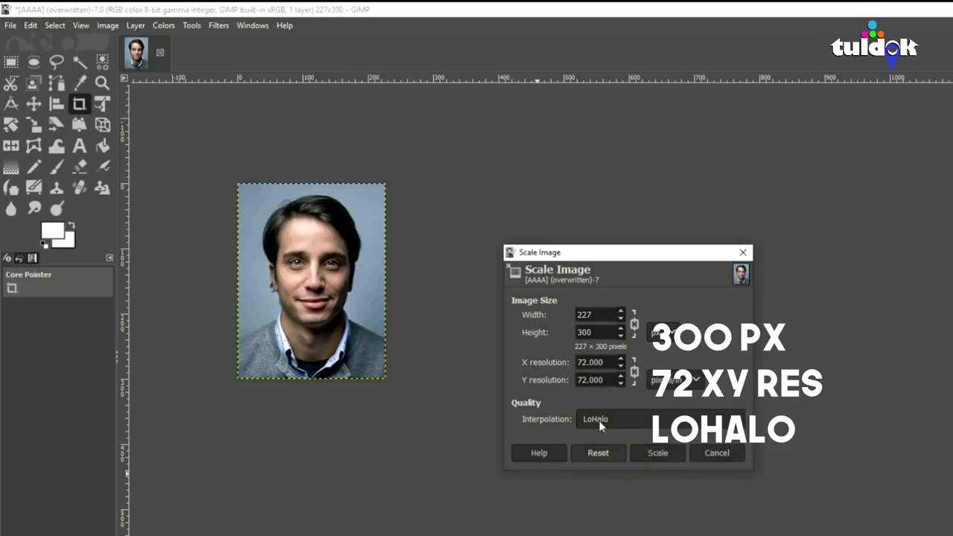
click(658, 453)
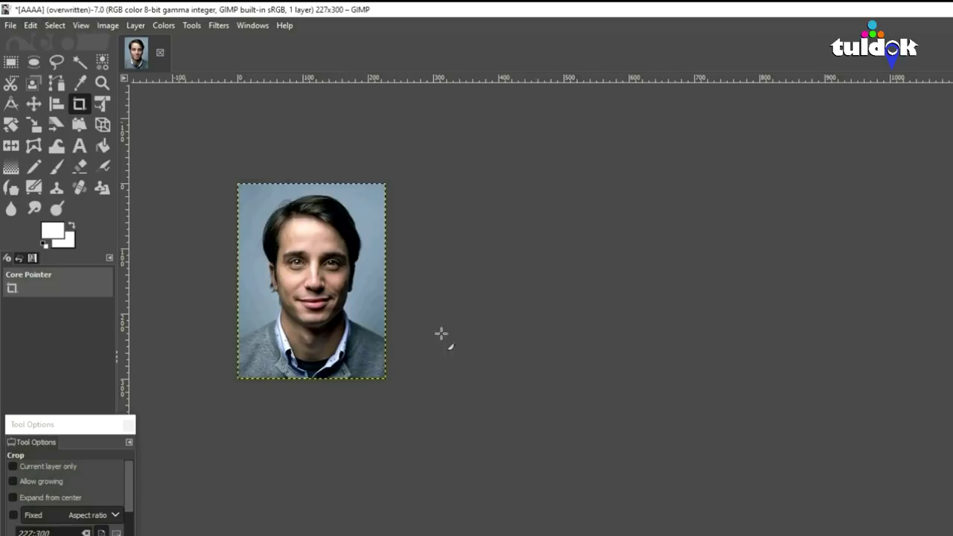
Export the scaled portrait to the Desktop folder as AAAA.jpg.
click(11, 26)
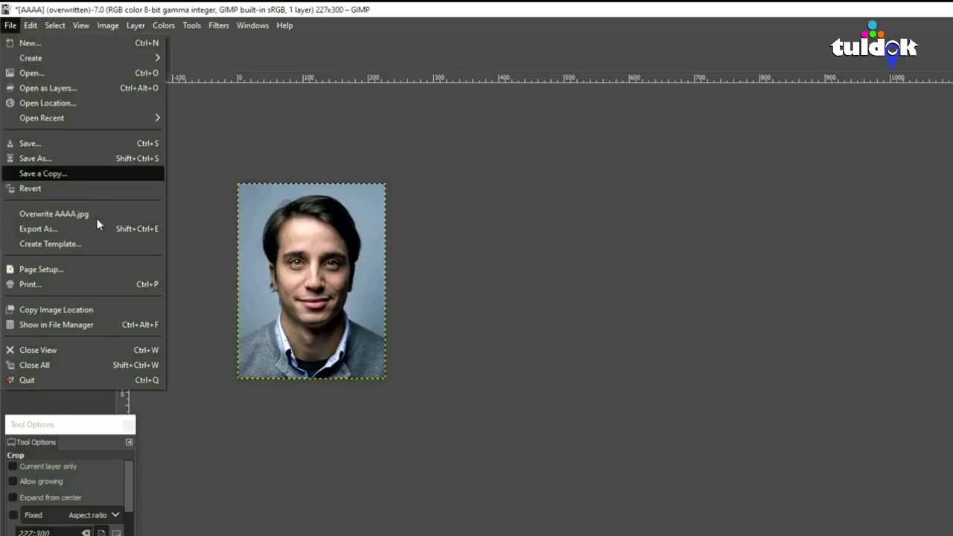
click(46, 231)
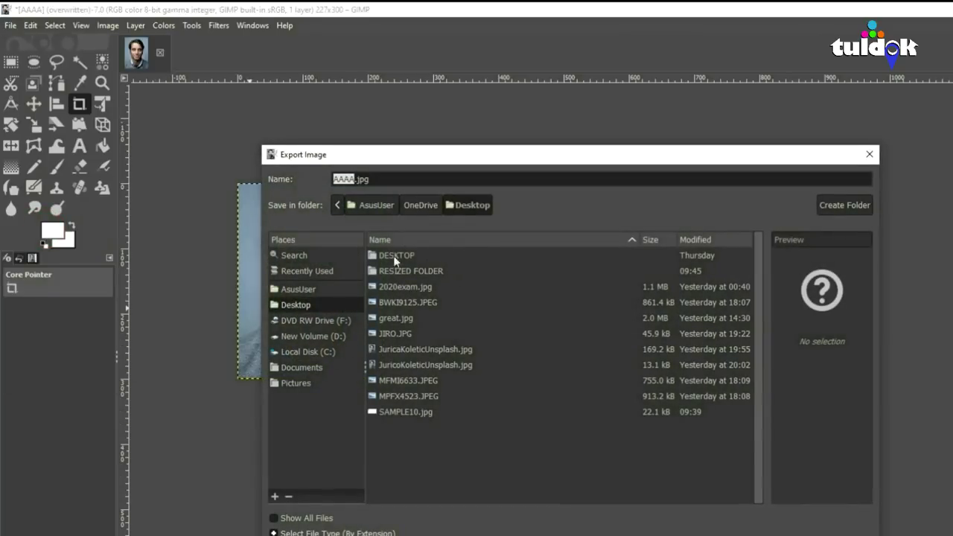
key(Return)
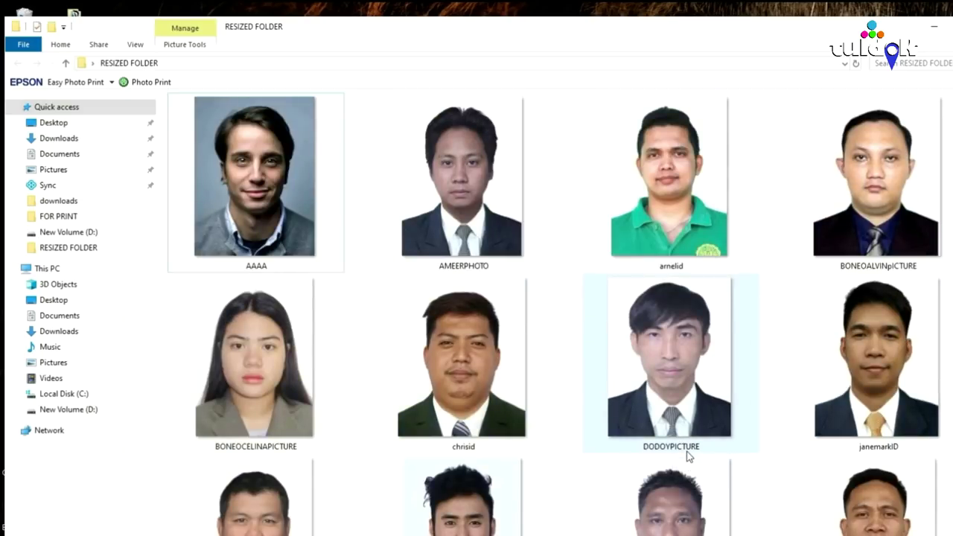
Check the dimensions and file size of AAAA in RESIZED FOLDER, refreshing the folder view.
mouse_move(293, 195)
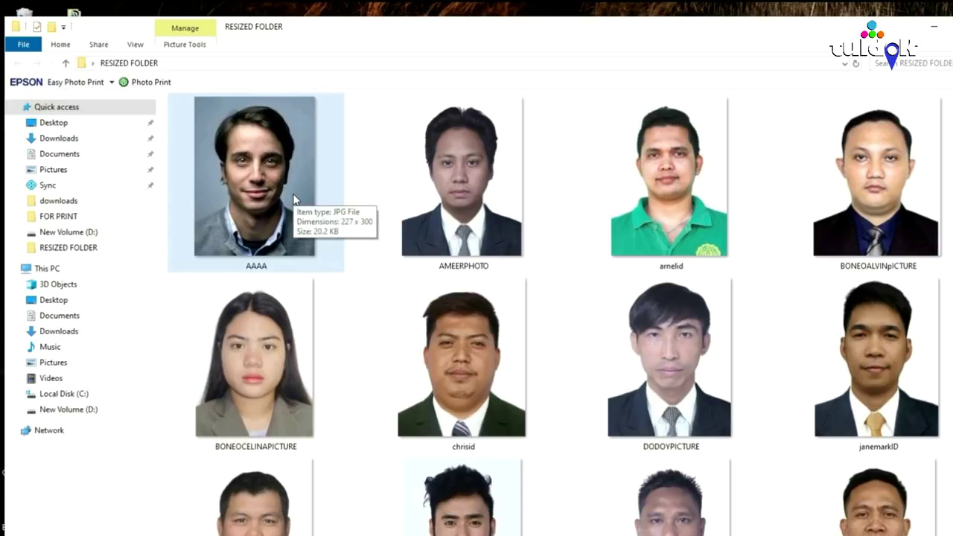
right_click(338, 176)
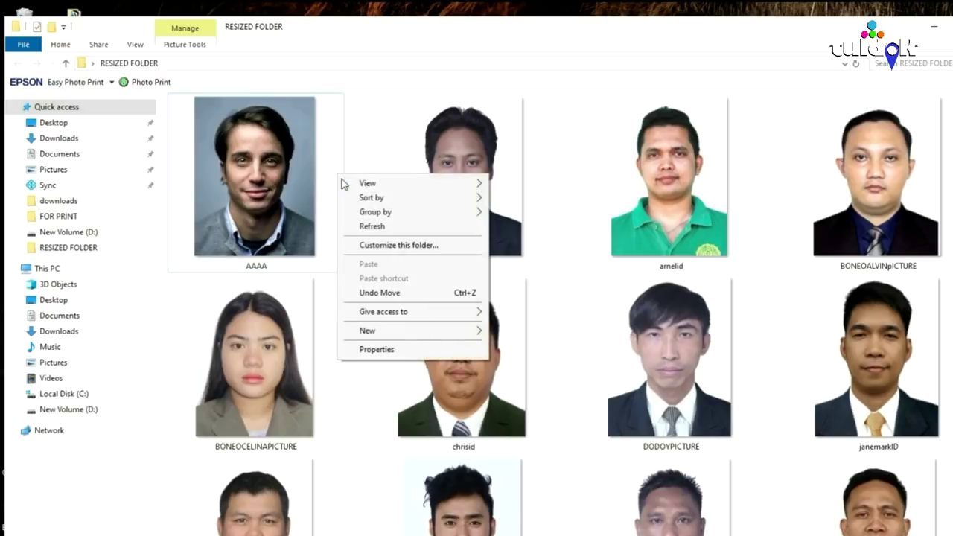
click(374, 227)
mouse_move(264, 212)
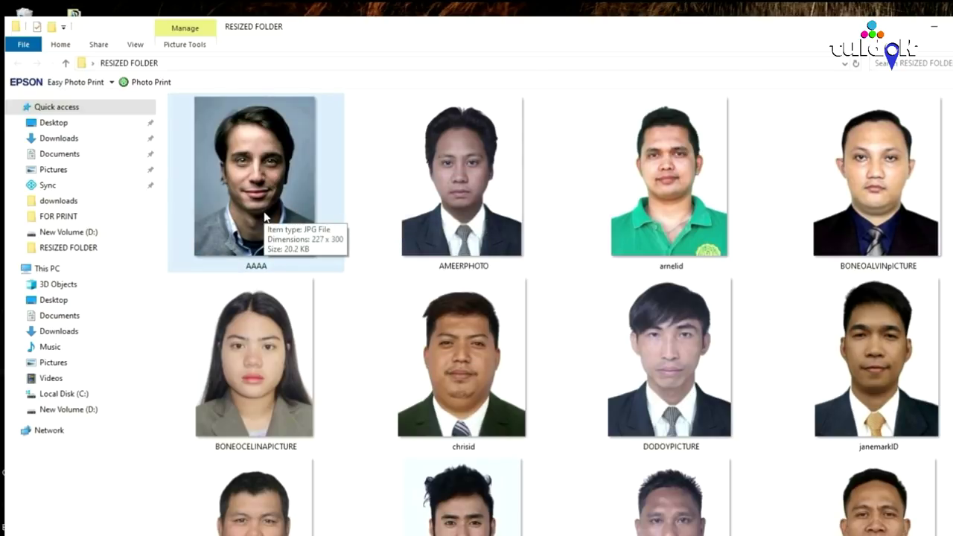
right_click(374, 216)
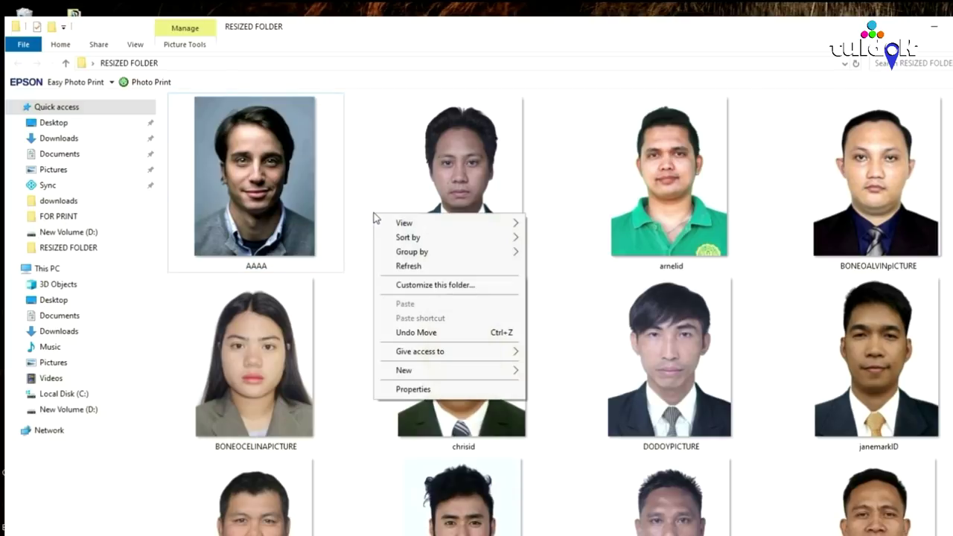
click(411, 267)
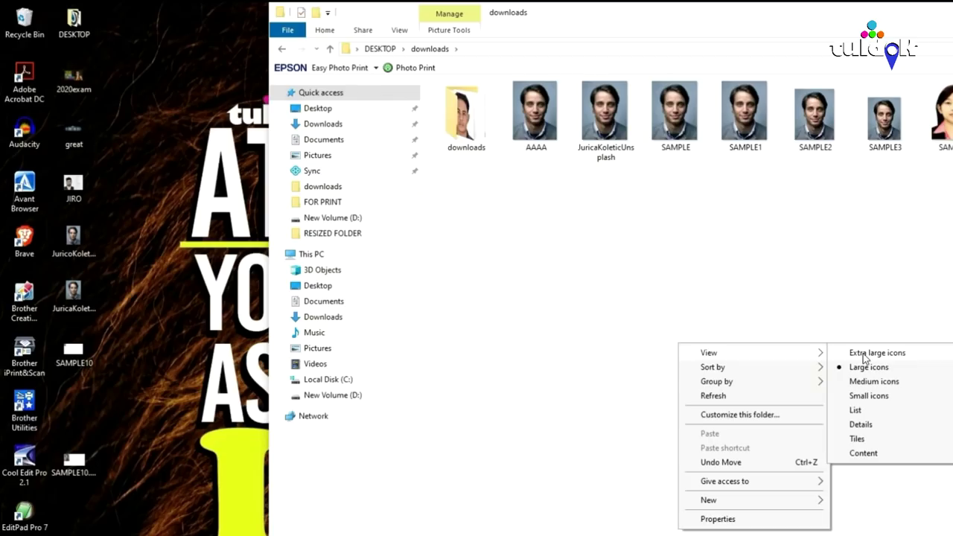
Show the downloads folder with extra large icons and compare the AAAA photo with the original portrait.
click(865, 365)
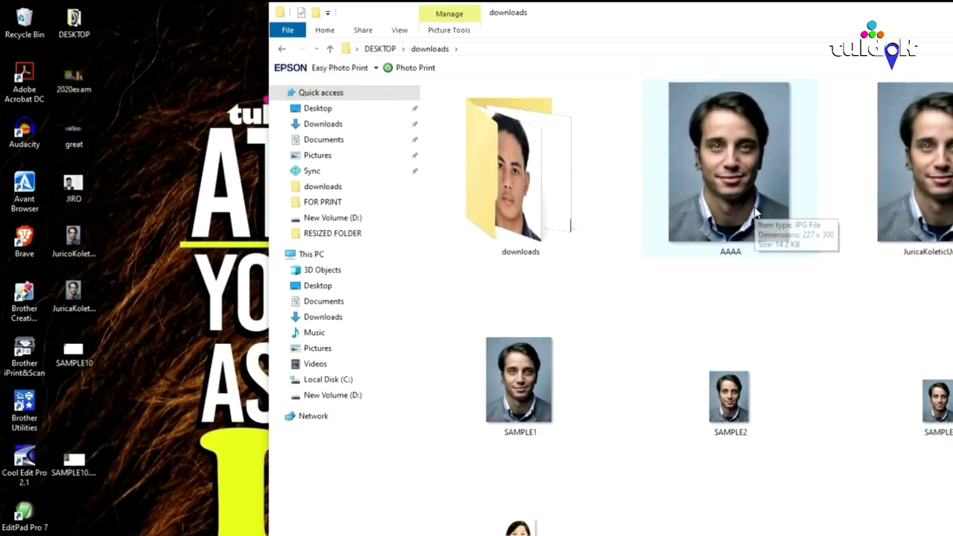
click(928, 161)
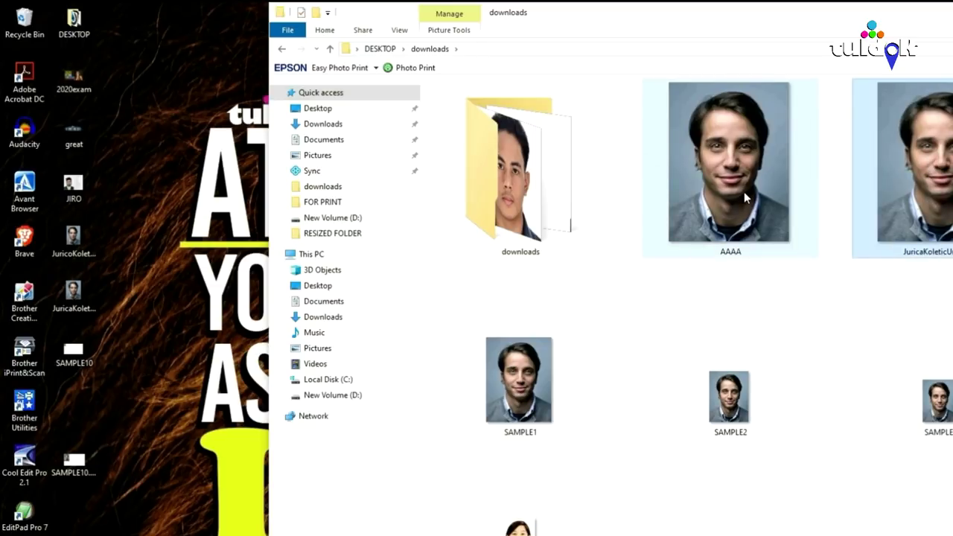
mouse_move(744, 195)
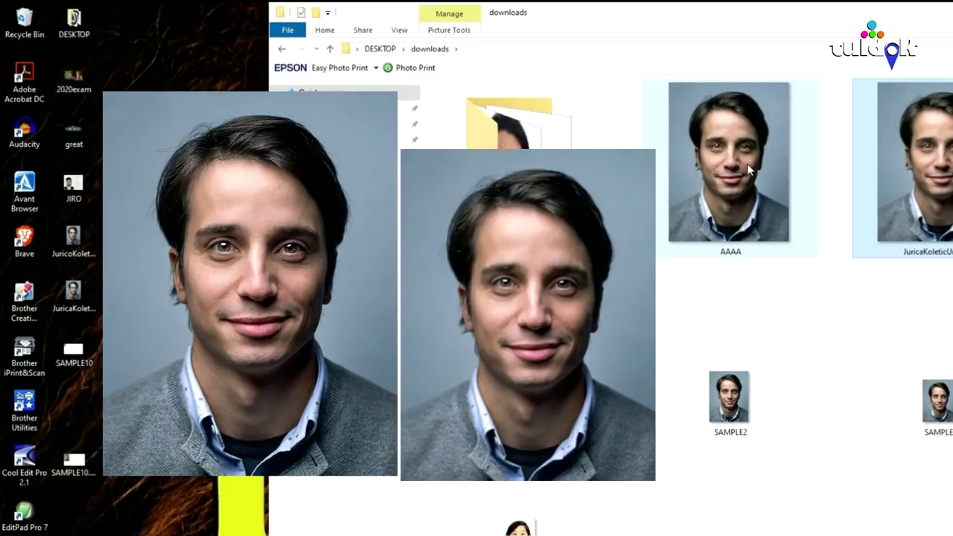
mouse_move(746, 164)
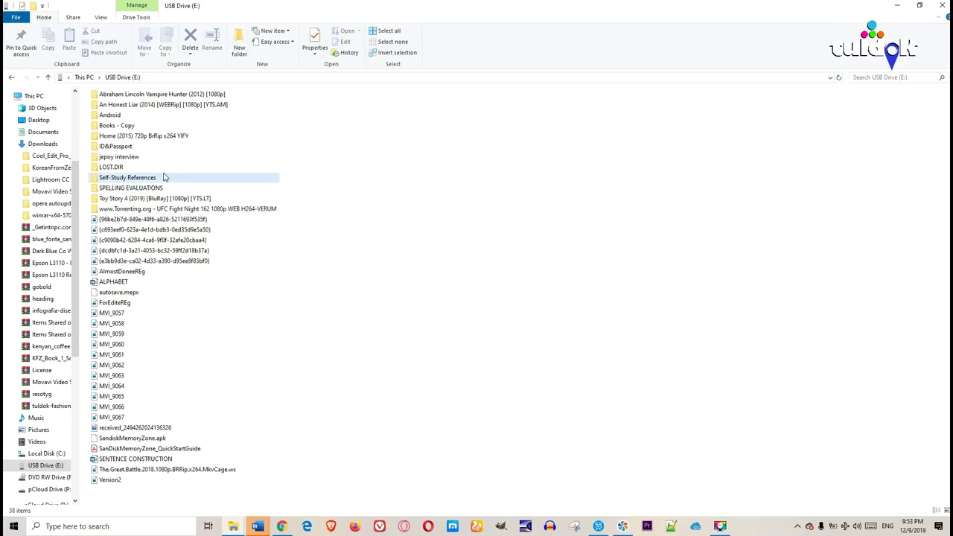
Open the Self-Study References folder on USB Drive (E:) and check the total size of all its subfolders.
double_click(159, 178)
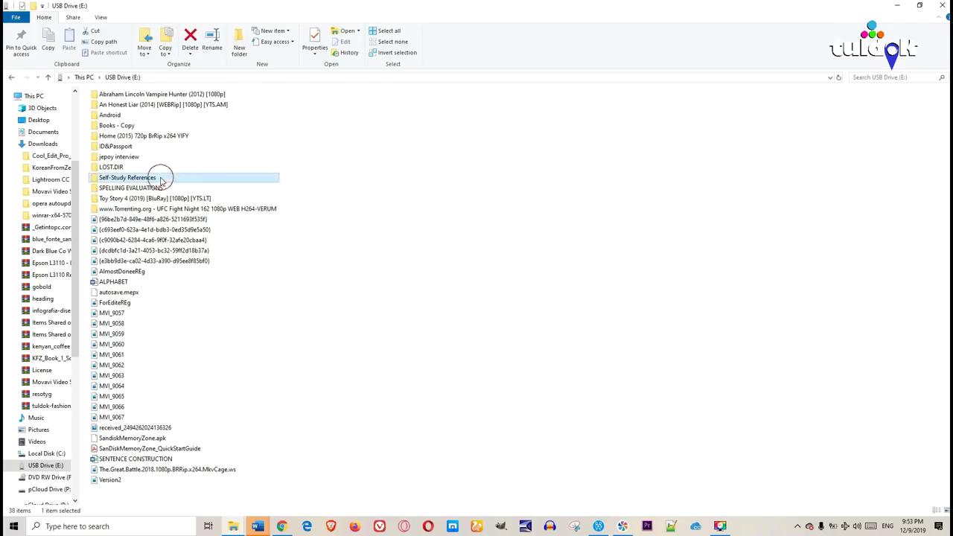
drag(164, 222, 164, 104)
right_click(179, 120)
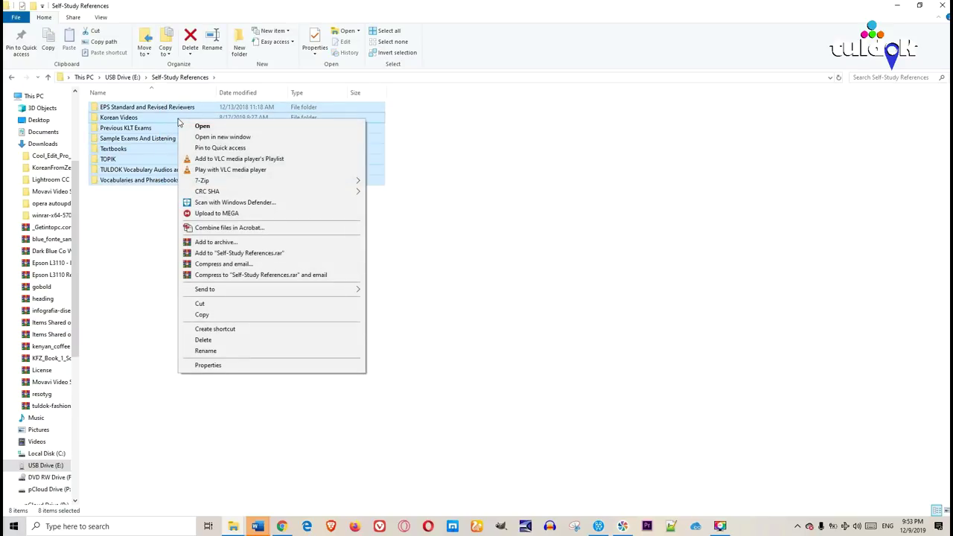
click(212, 365)
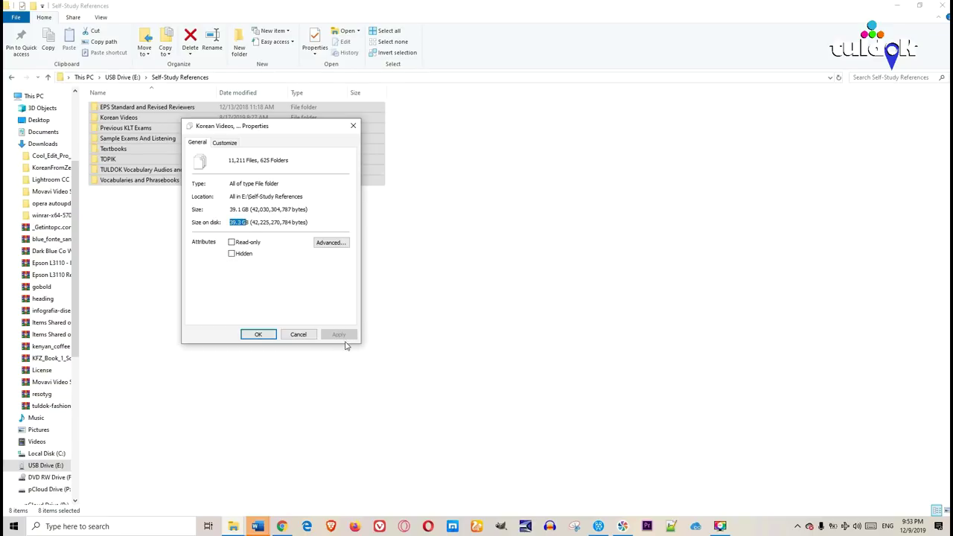
click(355, 126)
click(488, 212)
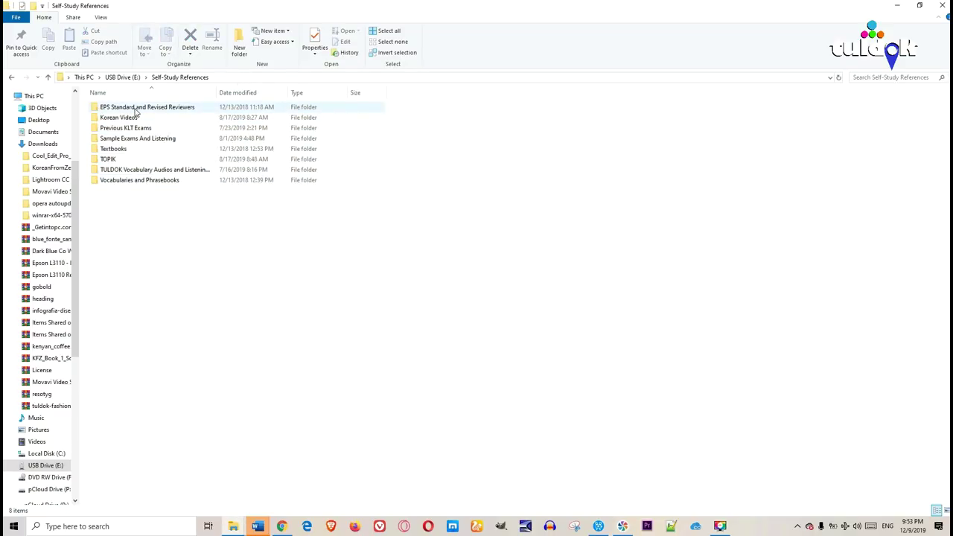
Go through the subfolders of Self-Study References one by one, from EPS Standard and Revised Reviewers to Vocabularies and Phrasebooks.
click(349, 107)
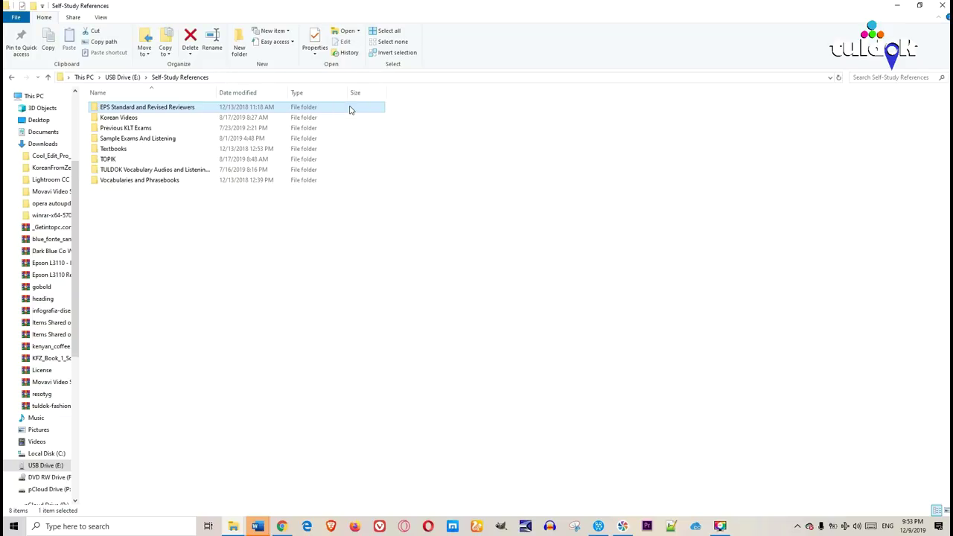
click(117, 117)
click(117, 128)
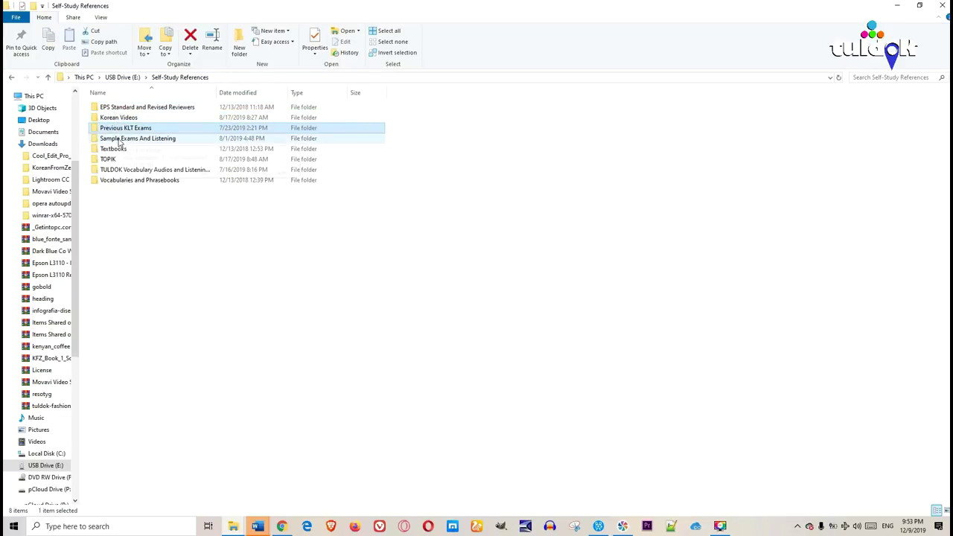
click(119, 140)
click(113, 150)
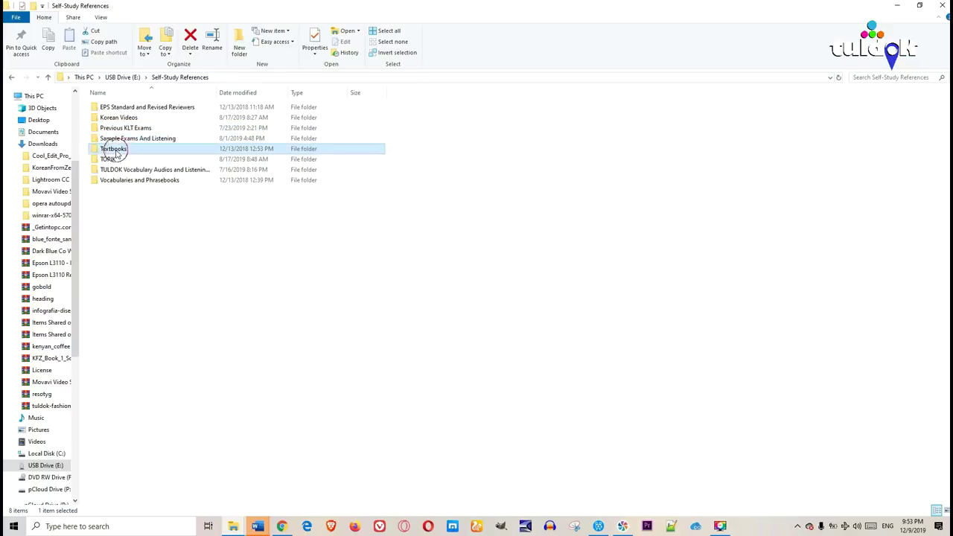
click(109, 160)
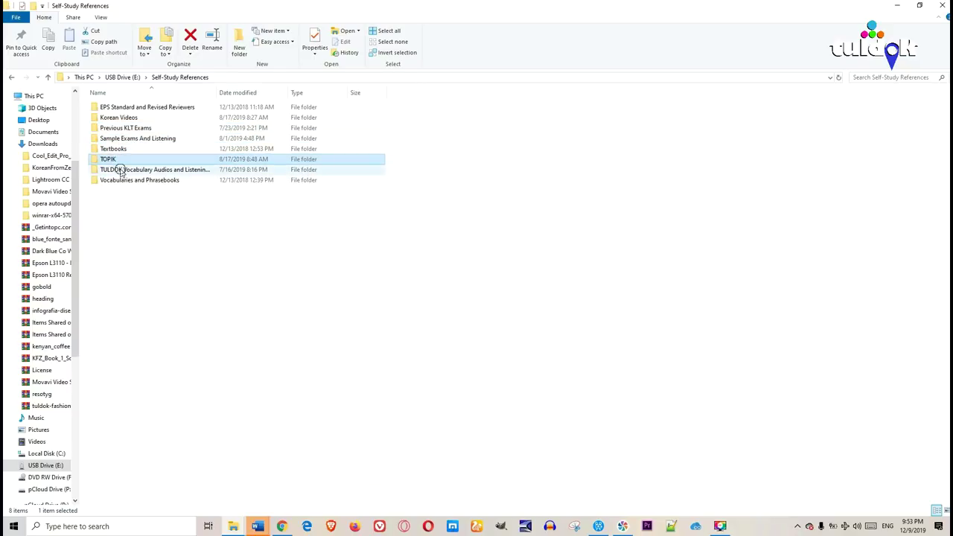
click(121, 171)
click(127, 181)
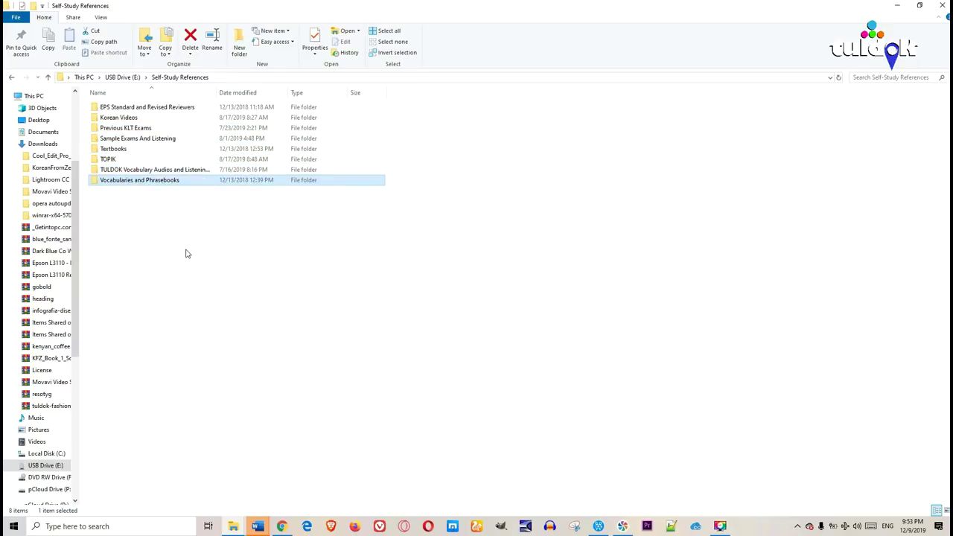
Open the Revised EPS folder inside EPS Standard and Revised Reviewers and look through its full list of lesson files.
double_click(139, 109)
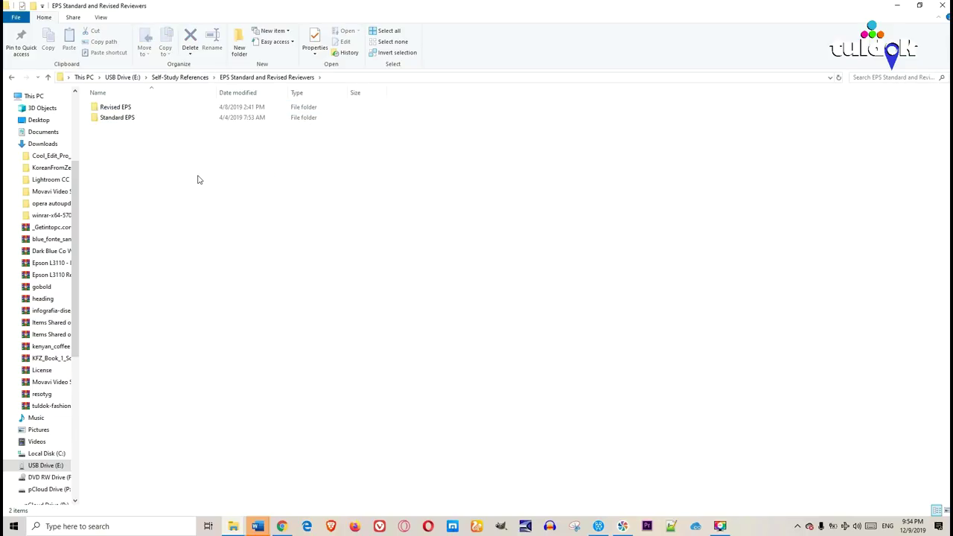
double_click(123, 109)
scroll(171, 207, down, 3)
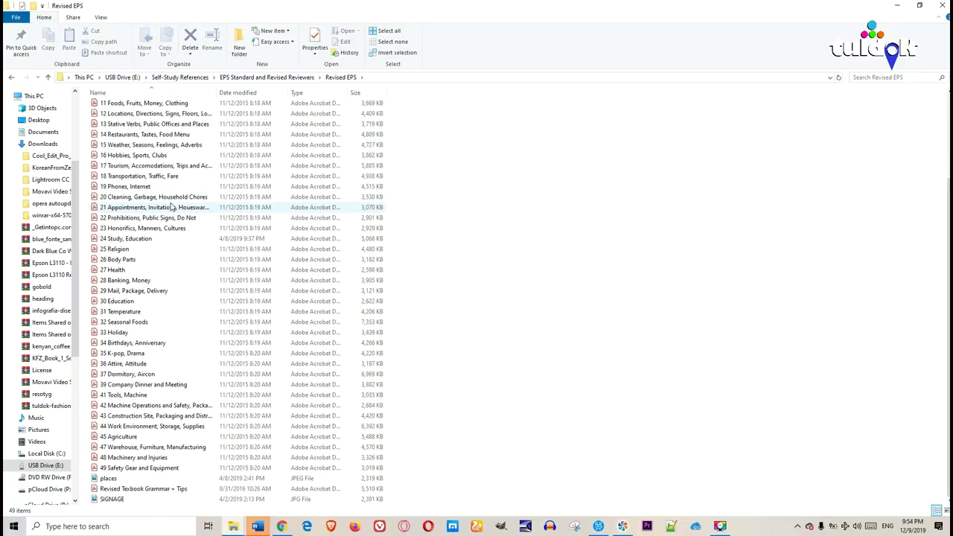
scroll(189, 311, up, 3)
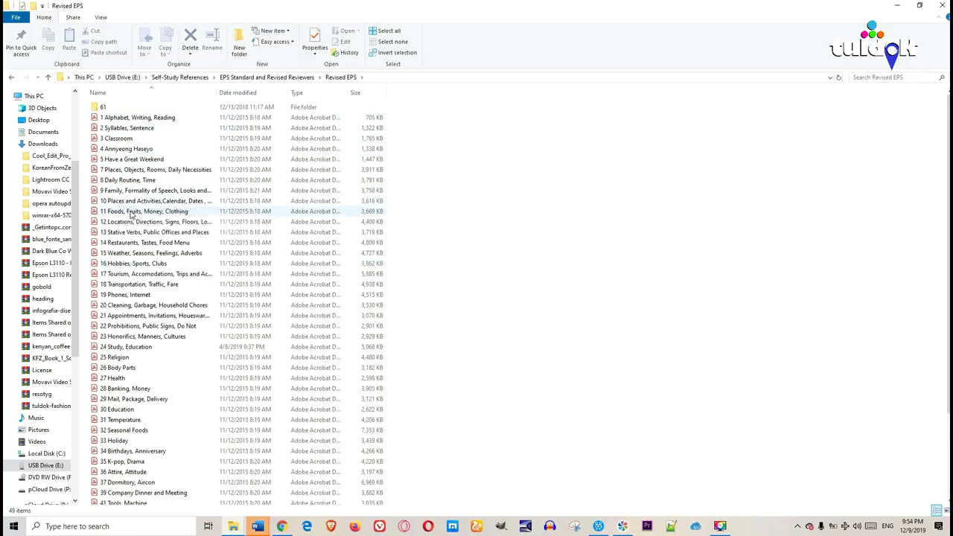
scroll(131, 215, down, 2)
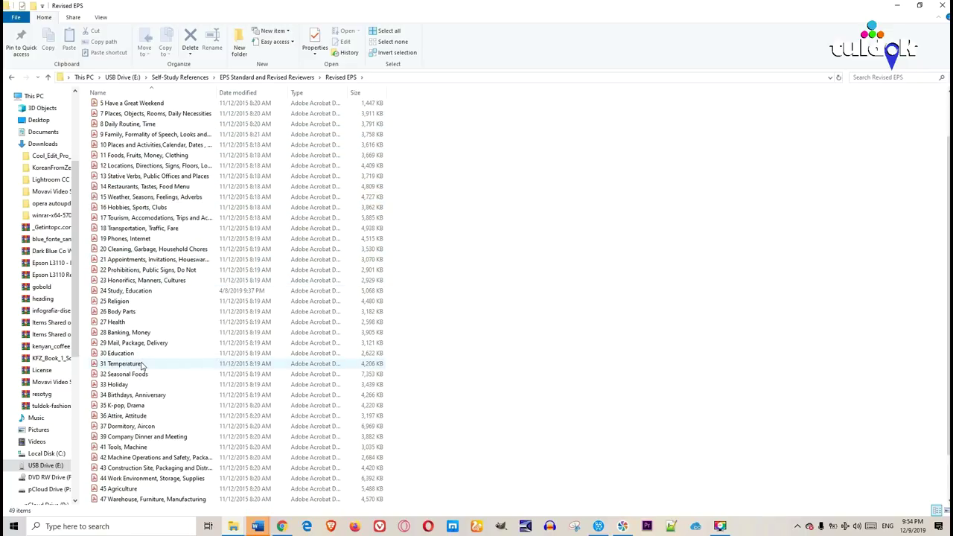
scroll(141, 363, down, 2)
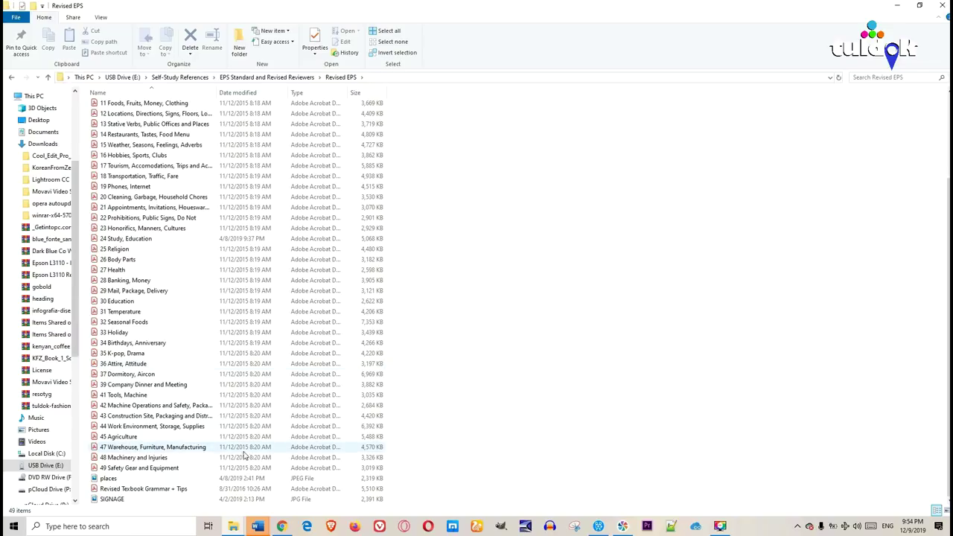
Open the 41 Tools, Machine lesson PDF and examine its dialogue and the EPS-TOPIK listening questions on page 9.
click(124, 396)
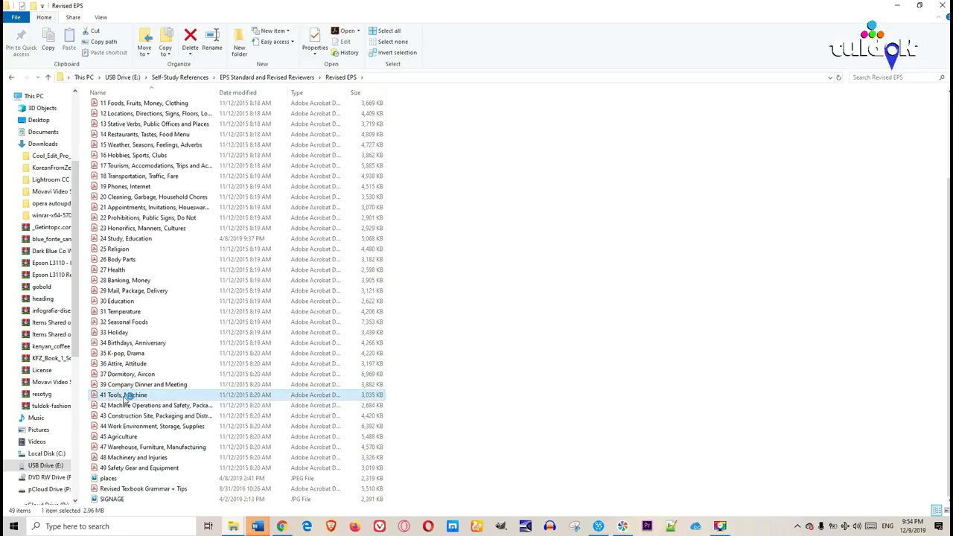
double_click(124, 396)
scroll(487, 290, down, 1)
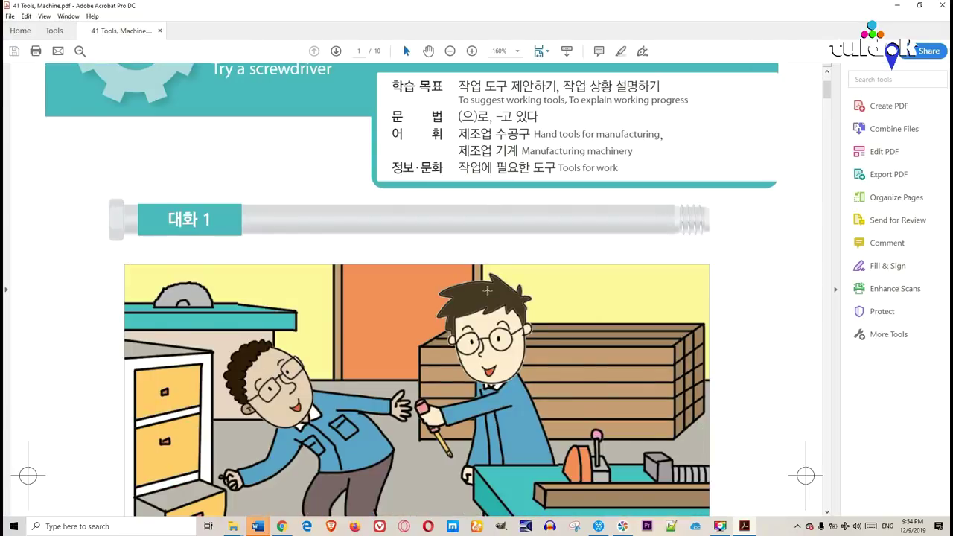
scroll(487, 290, down, 3)
drag(827, 101, 857, 405)
scroll(581, 336, down, 15)
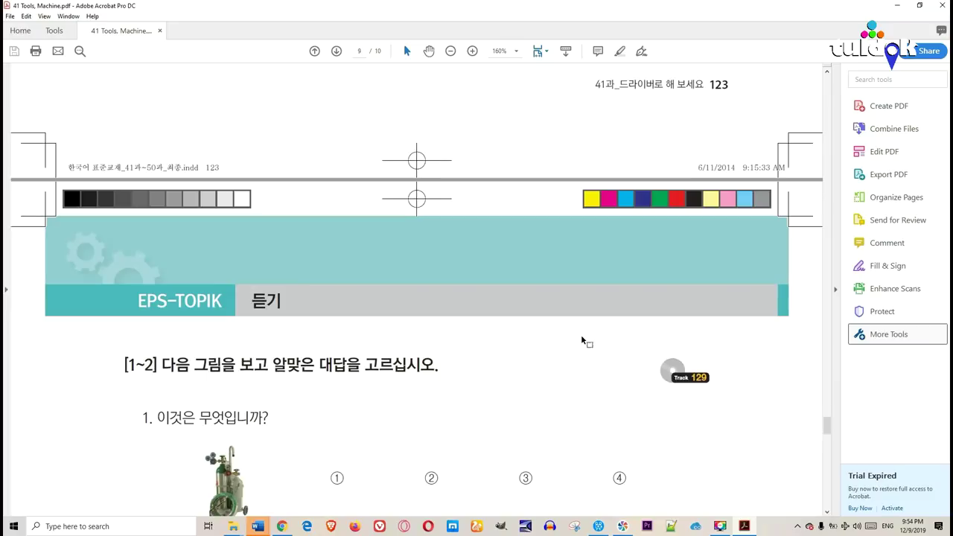
scroll(580, 331, up, 4)
scroll(581, 331, down, 15)
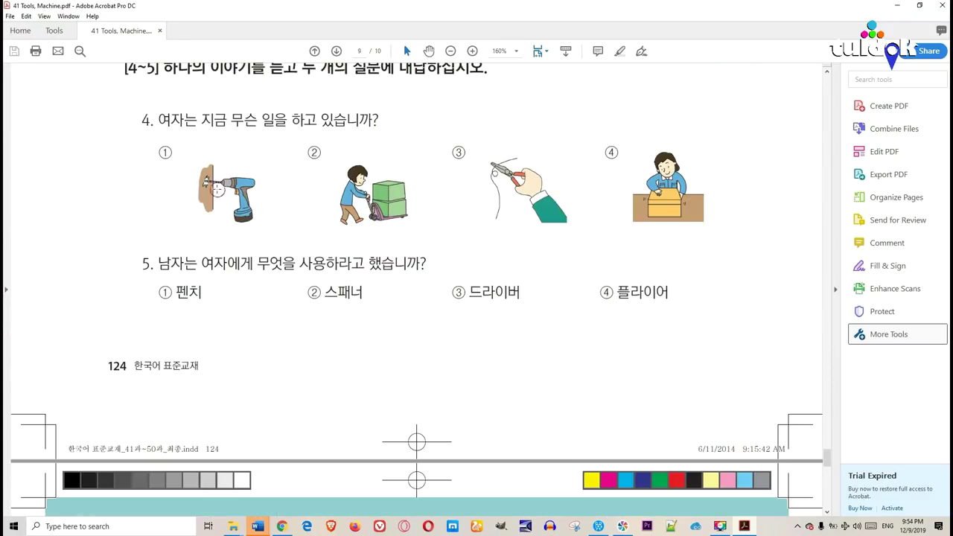
mouse_move(596, 208)
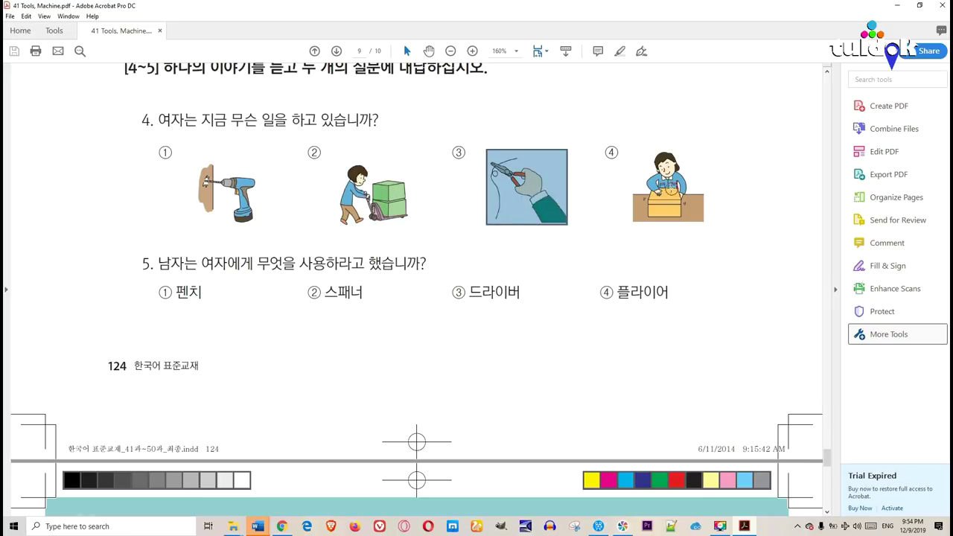
Examine the reading questions on page 10 of the lesson PDF, including question 3, and close the document.
scroll(266, 343, down, 15)
scroll(269, 358, down, 7)
scroll(253, 333, up, 5)
scroll(346, 336, down, 3)
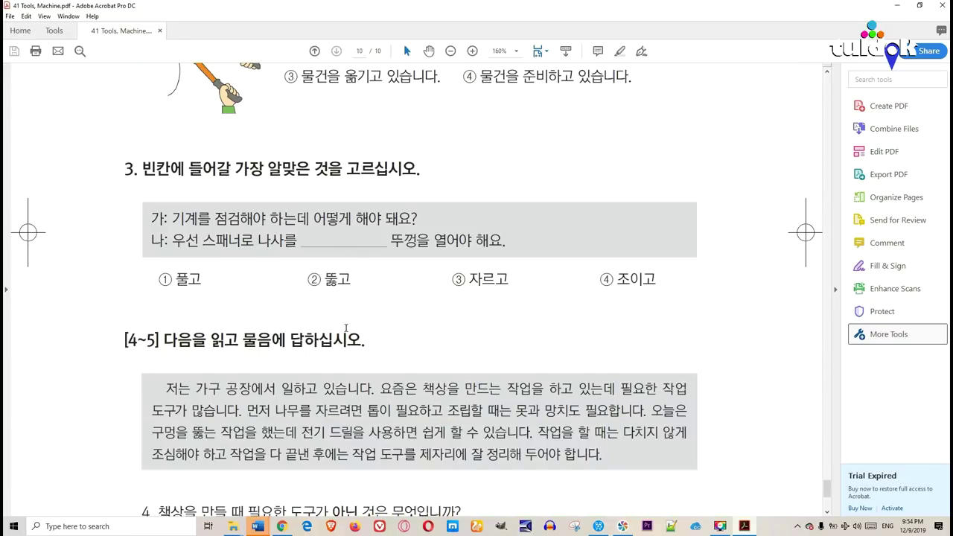
drag(126, 170, 656, 284)
click(506, 388)
scroll(329, 282, down, 8)
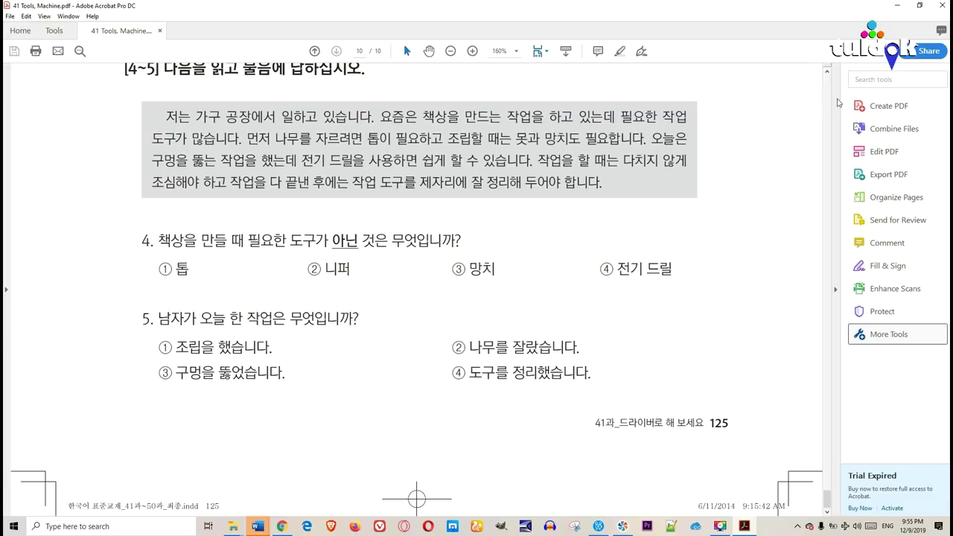
key(ctrl+q)
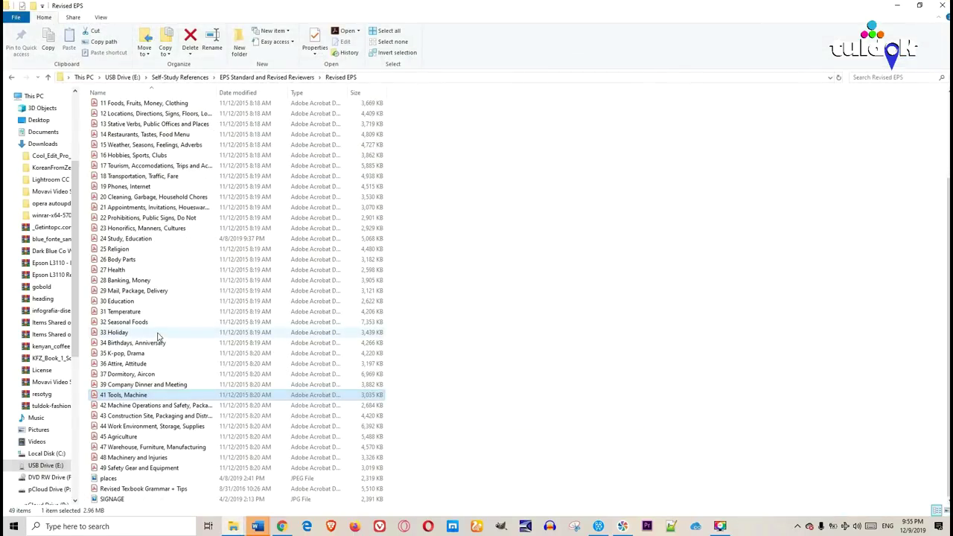
Open the Revised Texbook Grammar + Tips PDF and examine the Korean grammar entry for 입니다 with its English explanation.
double_click(139, 488)
scroll(281, 262, down, 5)
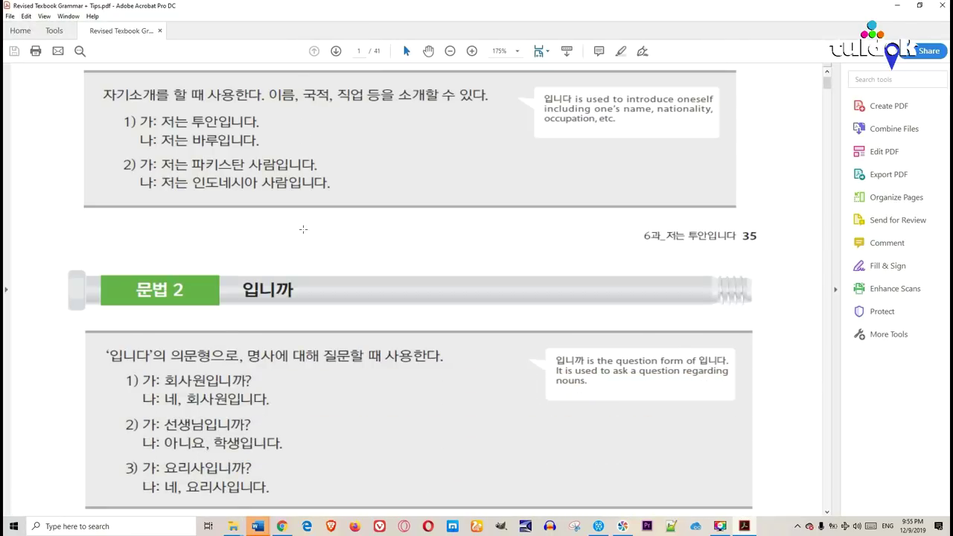
scroll(282, 262, up, 5)
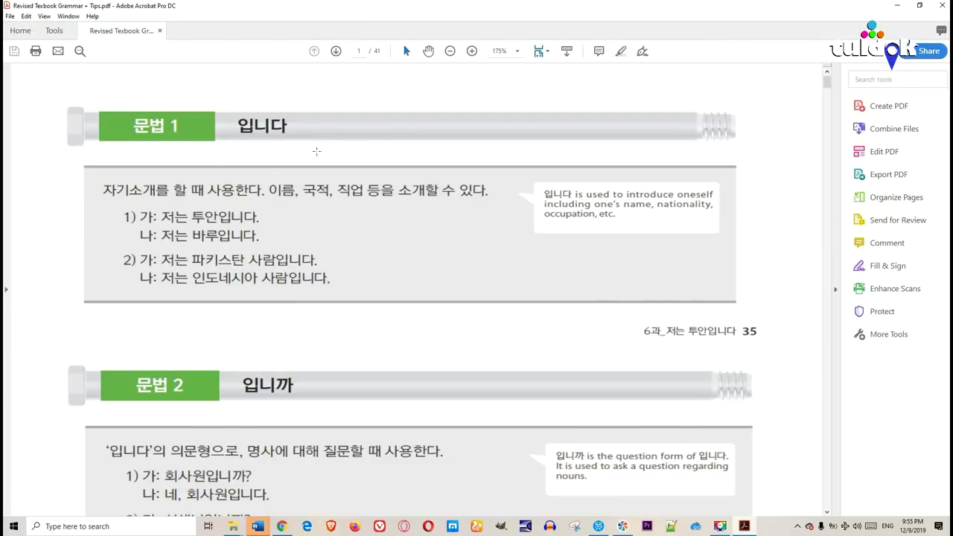
click(587, 207)
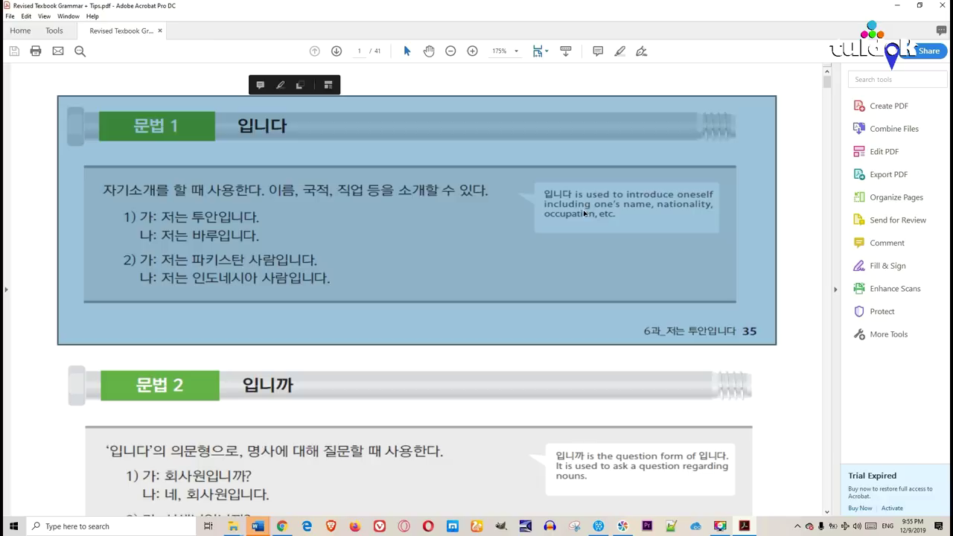
click(593, 206)
click(561, 213)
Look through the 입니까, 이/가 and following grammar entries up to page 17, then close the PDF.
scroll(526, 279, down, 3)
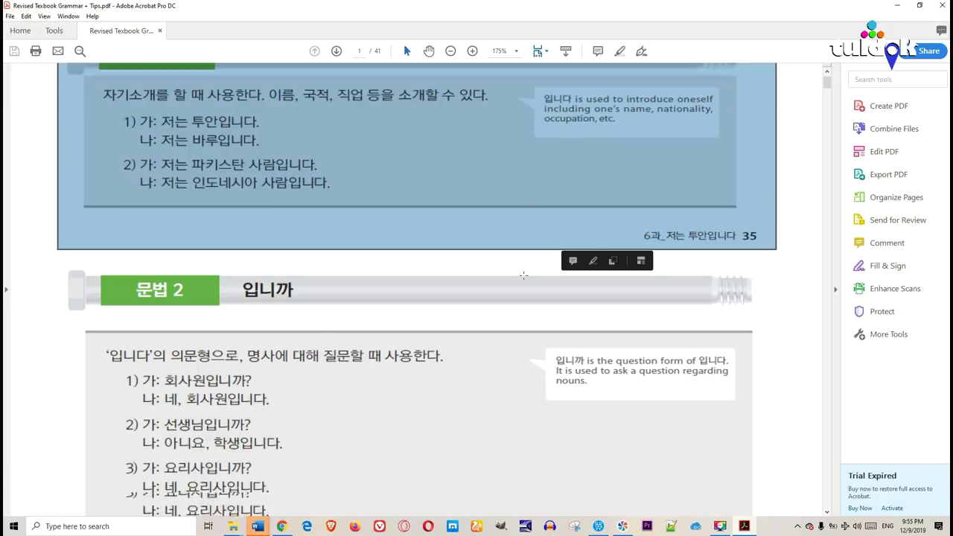
click(265, 300)
scroll(361, 277, down, 7)
click(267, 253)
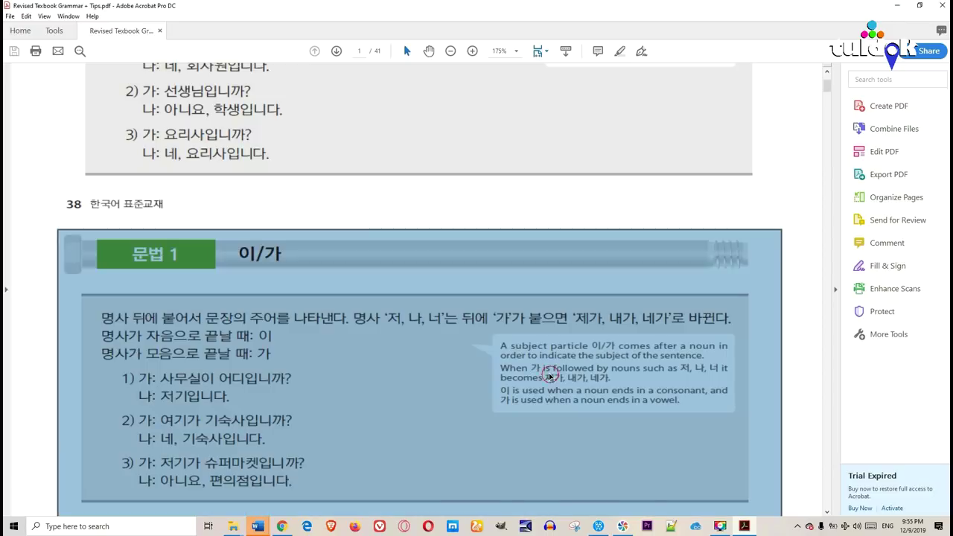
scroll(268, 254, down, 18)
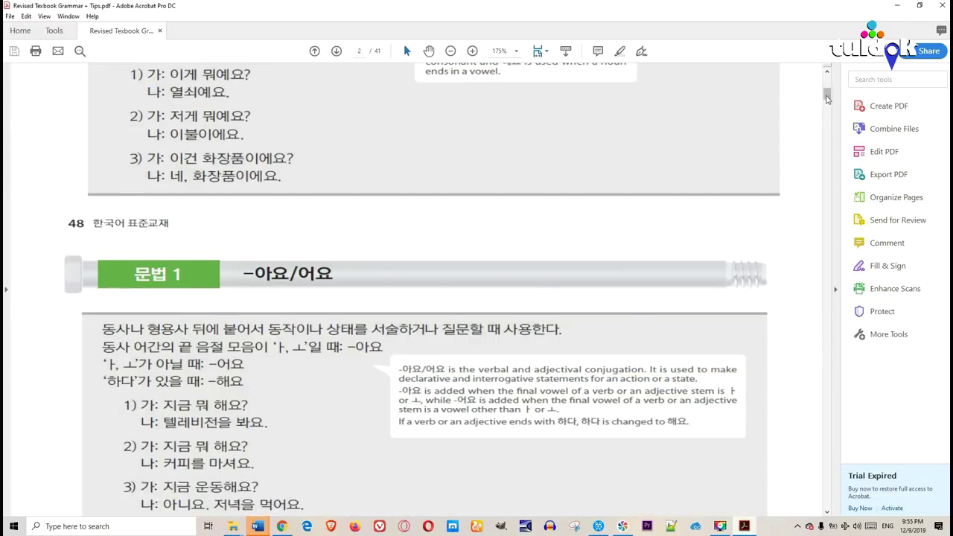
drag(826, 98, 832, 252)
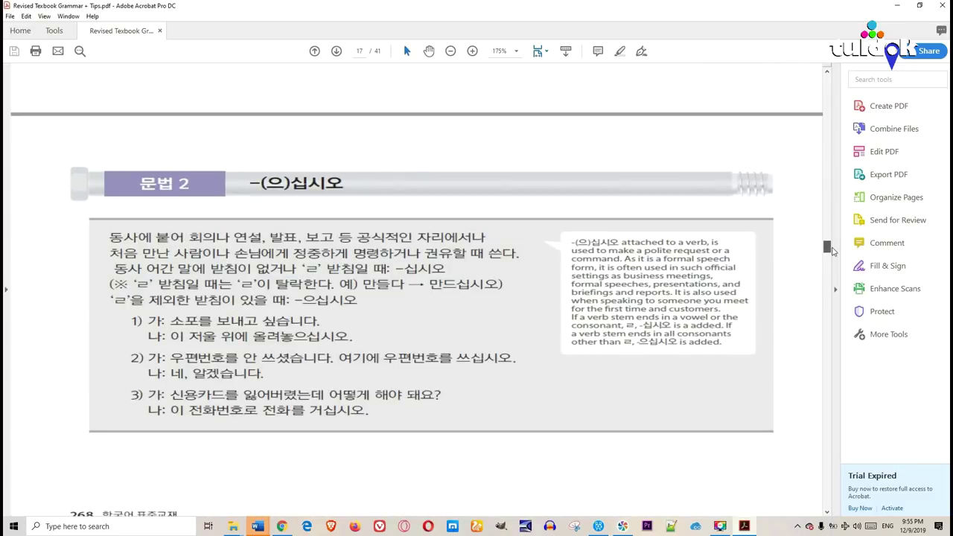
click(942, 6)
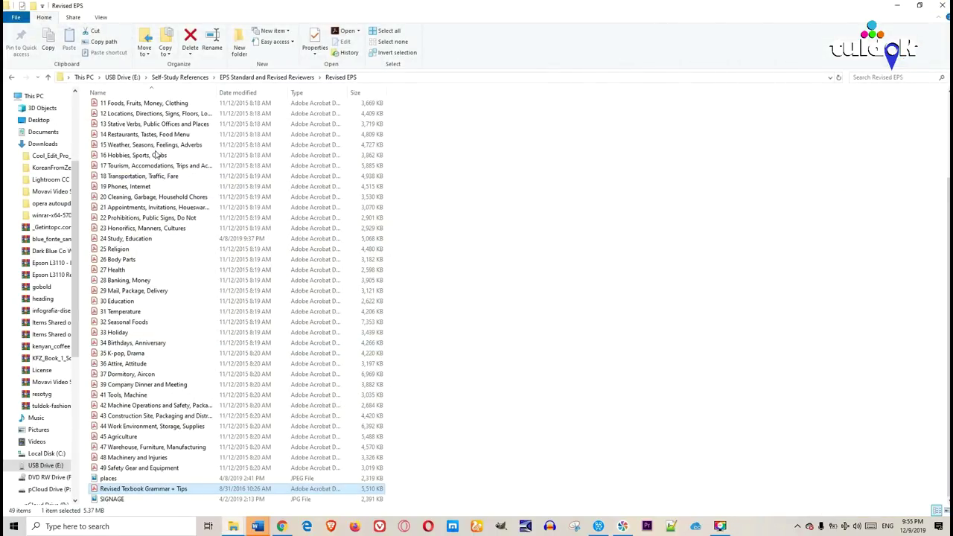
Open the Standard EPS folder and go through its PDFs, from pp1-52_Intro-Contents to The_Standard_Textbook_of_EPS-TOPIK.
scroll(157, 154, up, 4)
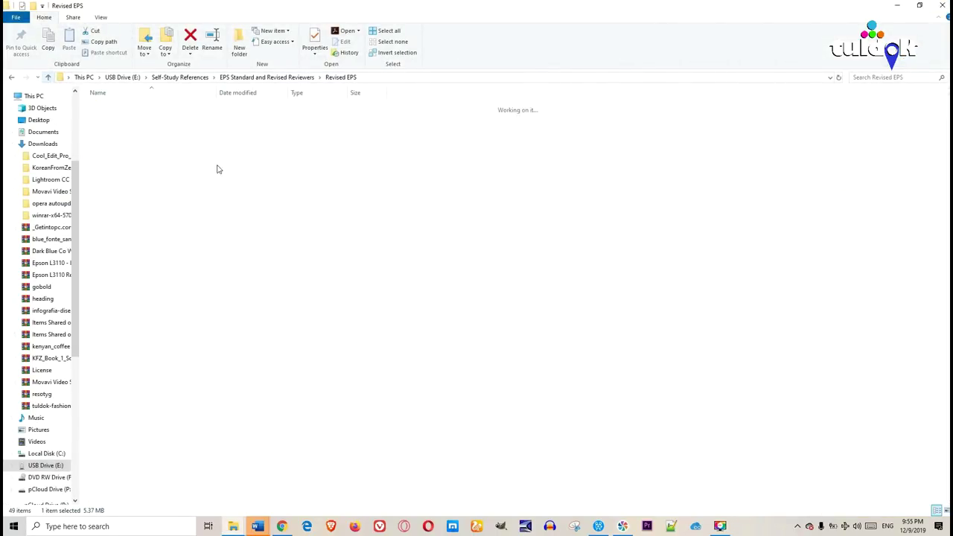
key(alt+Up)
double_click(123, 117)
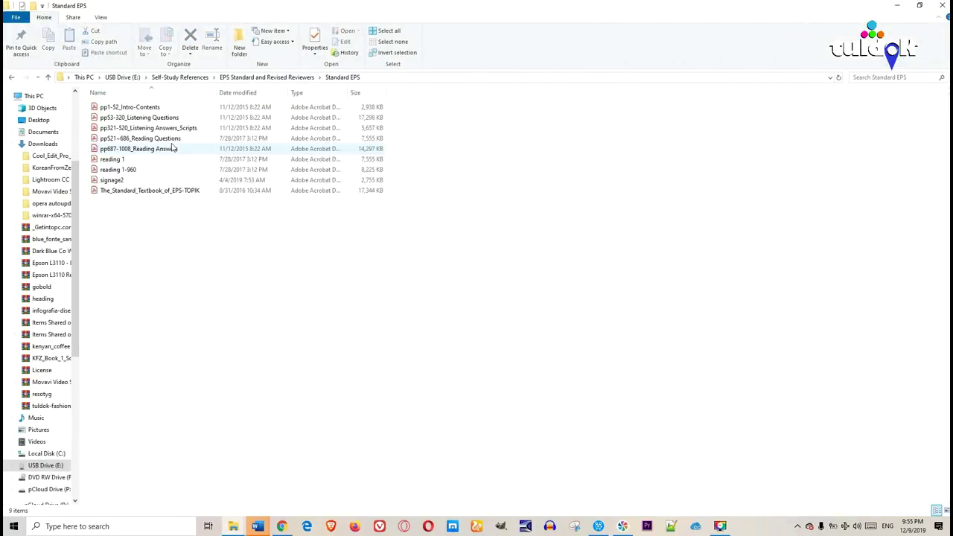
click(132, 106)
click(141, 118)
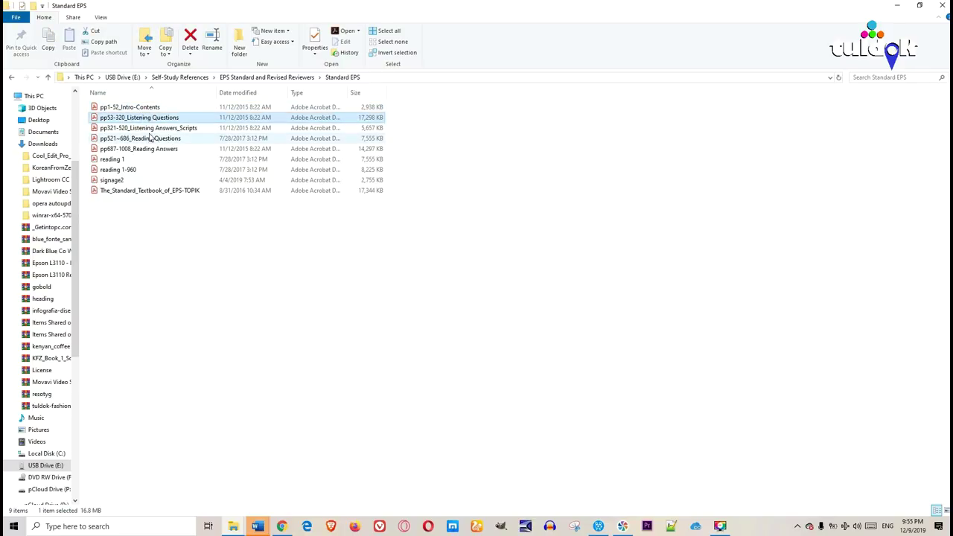
key(Down)
key(Down)
key(Down)
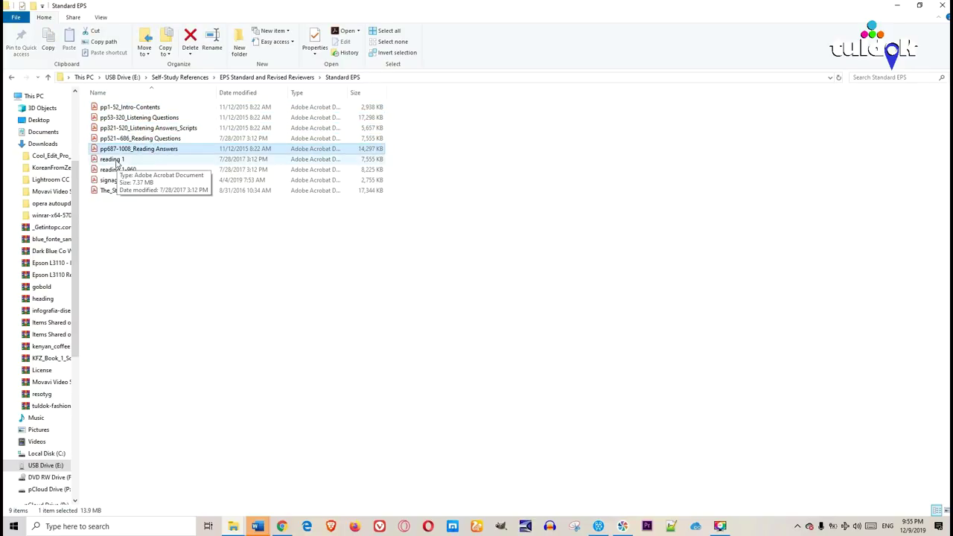
click(119, 158)
click(125, 169)
click(116, 180)
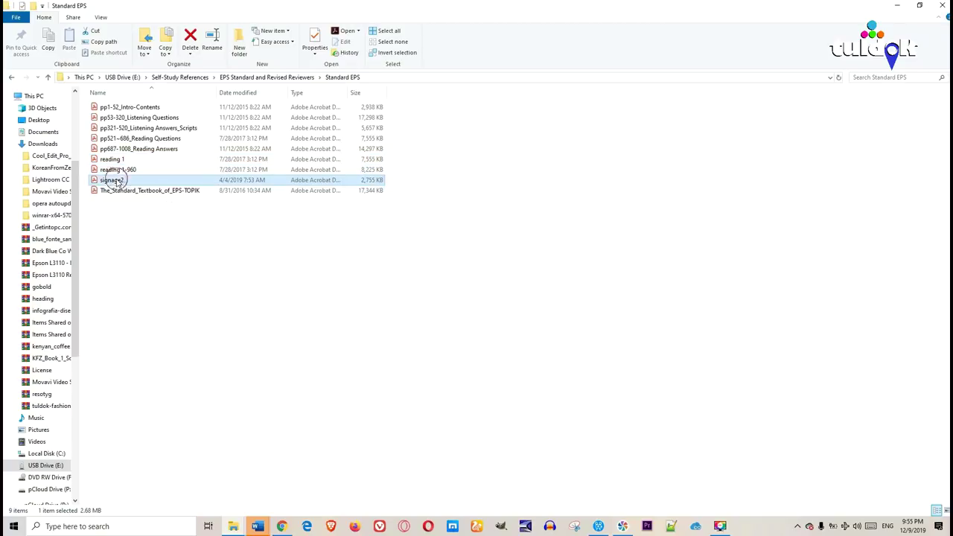
click(142, 192)
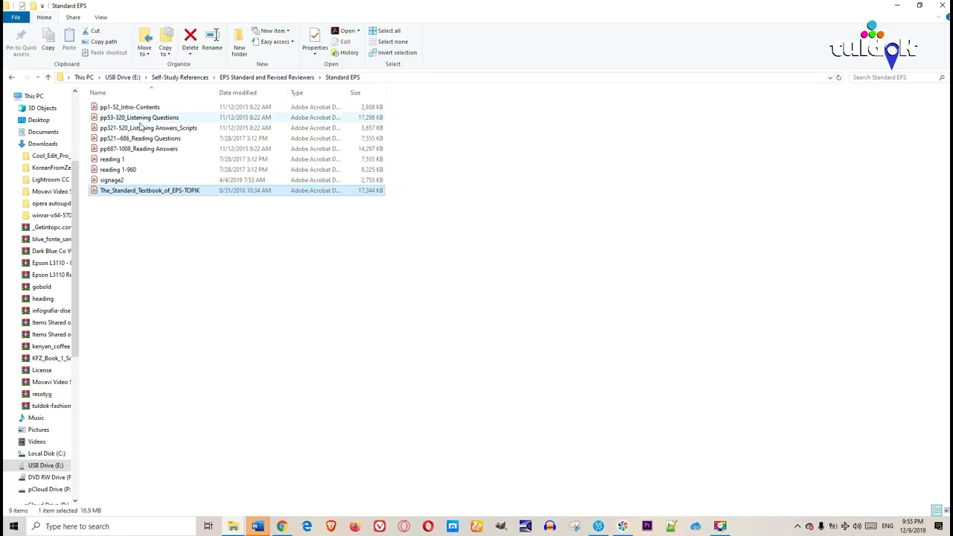
Open the pp687-1008_Reading Answers PDF, look through its translated questions from 481 to the KTX passage at 958, and close it.
click(154, 153)
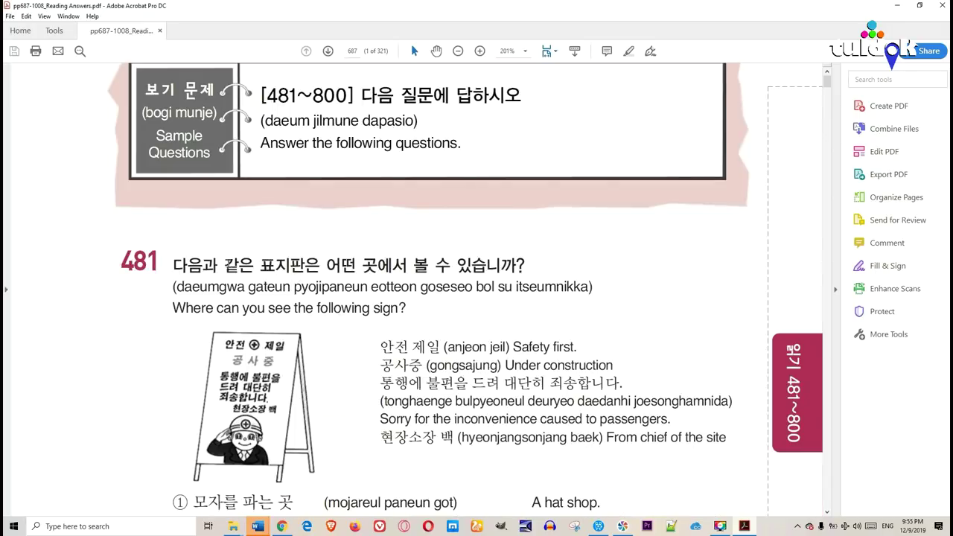
drag(196, 262, 363, 287)
scroll(373, 319, down, 15)
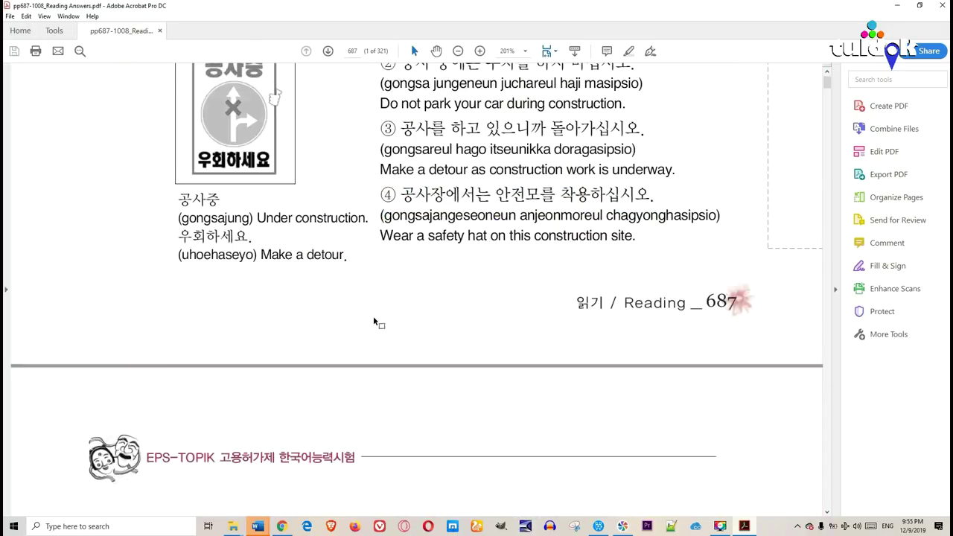
scroll(373, 315, down, 3)
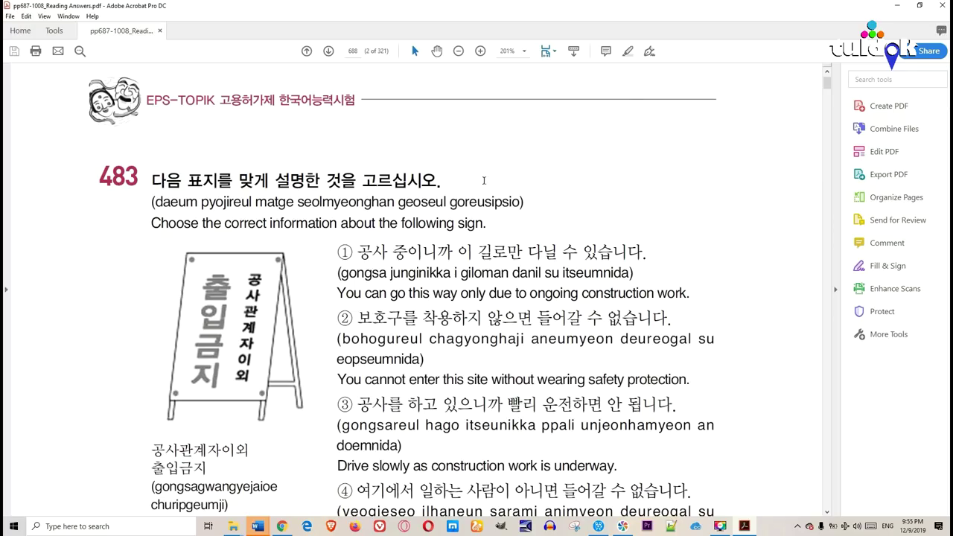
scroll(559, 270, down, 6)
drag(827, 80, 834, 497)
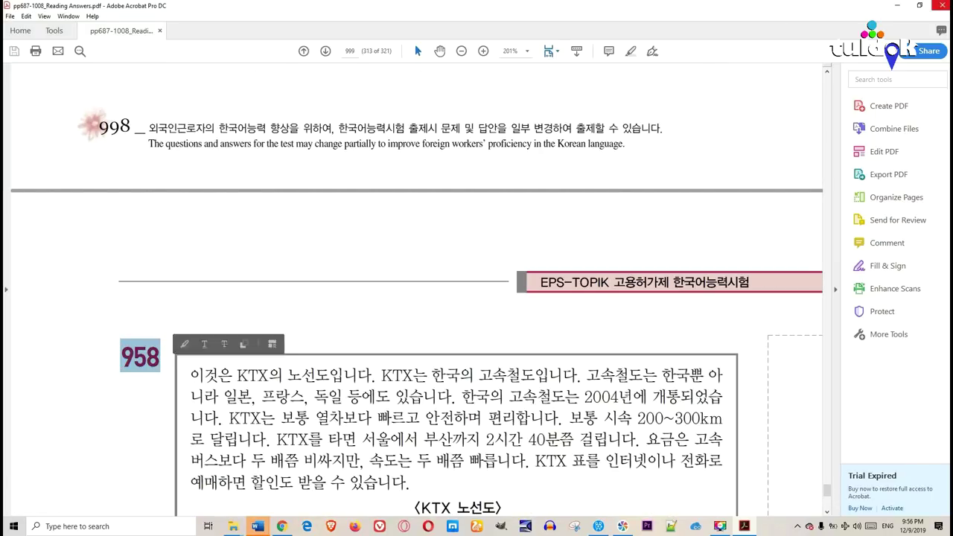
click(942, 7)
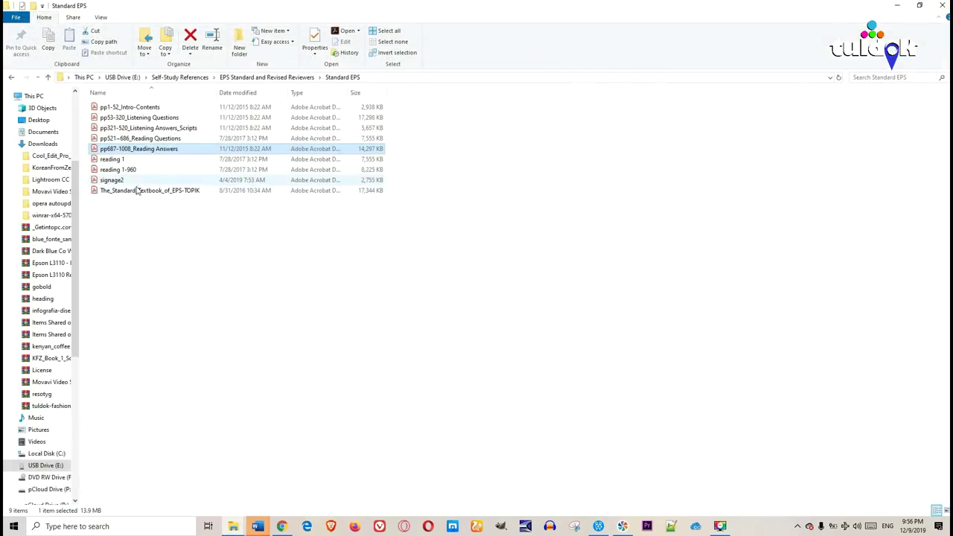
Open the reading 1-960 PDF and examine its picture-based vocabulary questions on the first four pages.
double_click(112, 169)
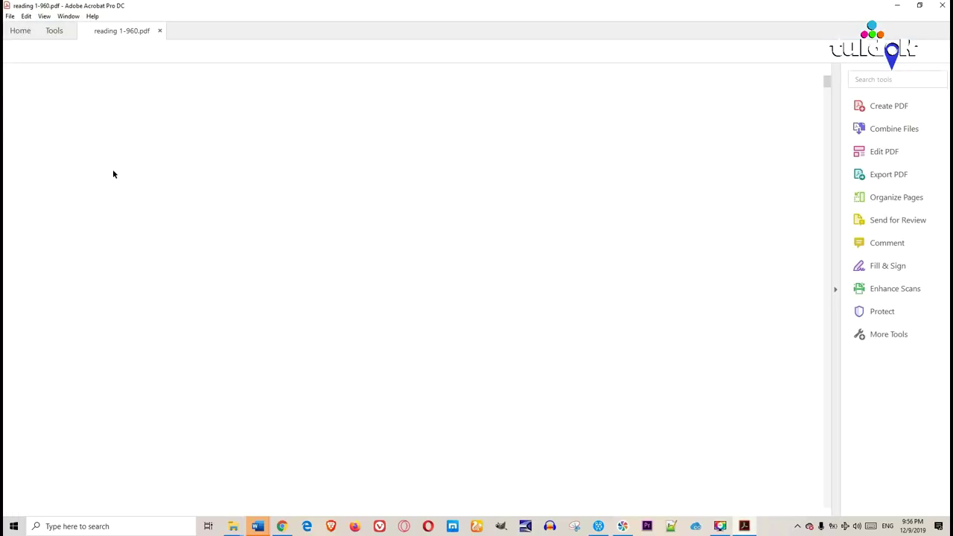
scroll(256, 201, down, 4)
scroll(319, 270, up, 2)
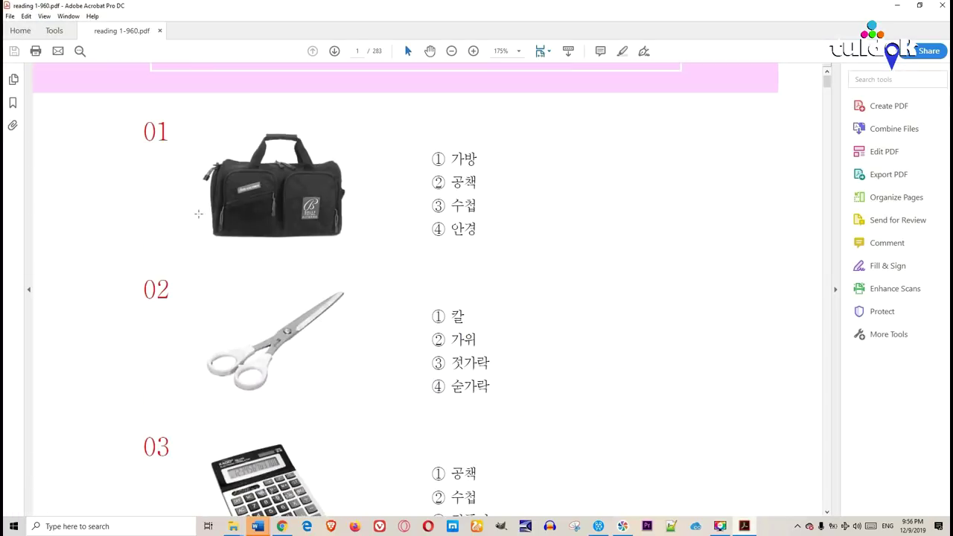
scroll(438, 181, down, 10)
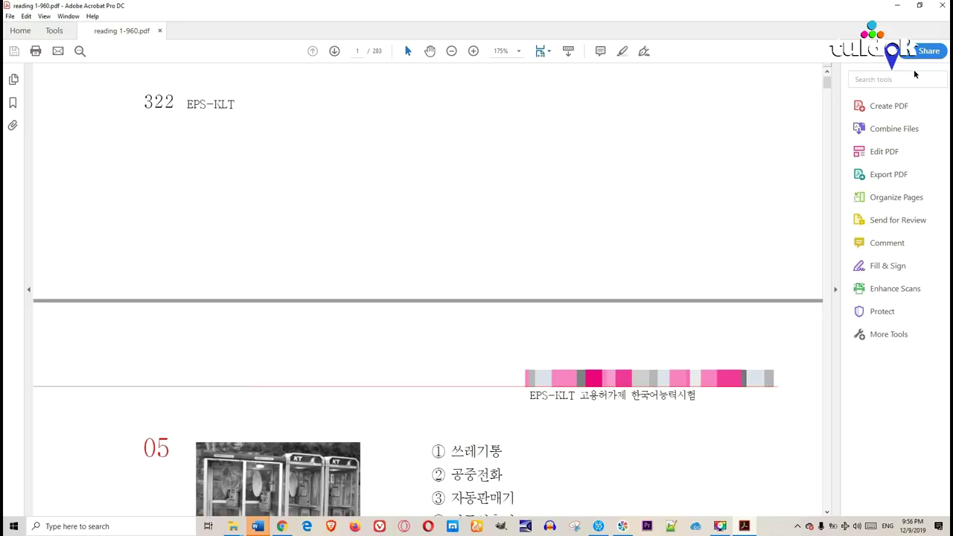
scroll(684, 199, down, 18)
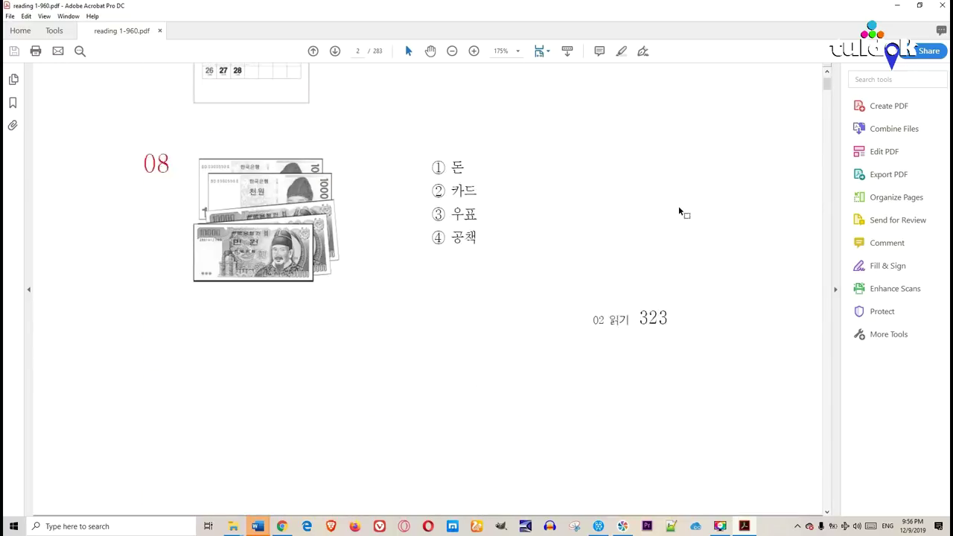
scroll(677, 209, down, 8)
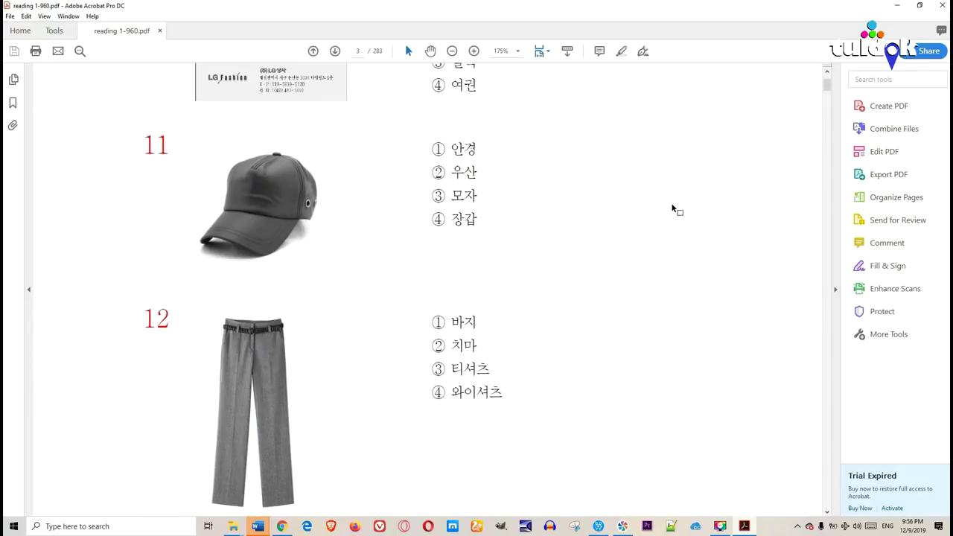
scroll(672, 209, down, 8)
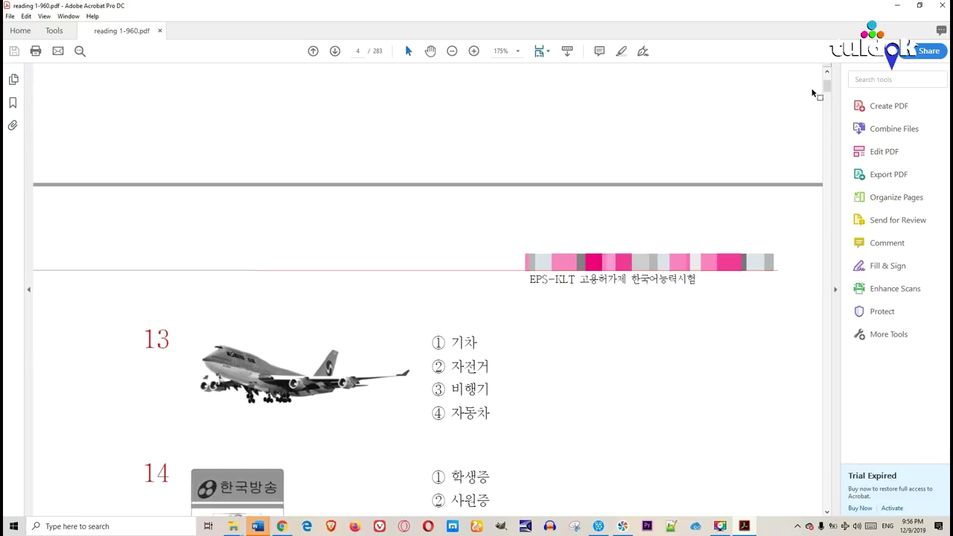
Skim the reading 1-960 PDF from page 4 ahead to page 177.
drag(826, 86, 826, 94)
scroll(562, 294, down, 20)
scroll(559, 297, down, 7)
drag(826, 104, 826, 342)
scroll(520, 341, down, 10)
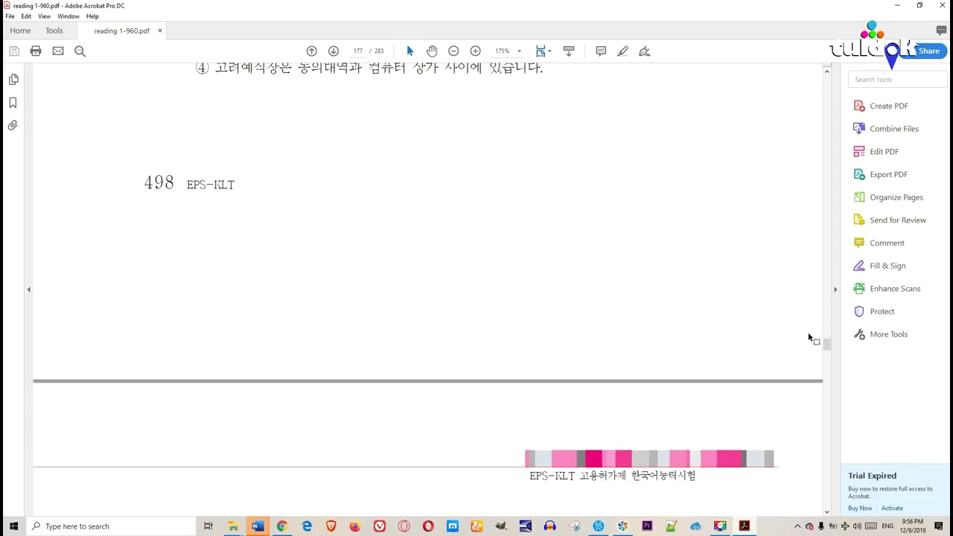
Examine reading questions 883 to 893 on pages 242 to 246, then close the PDF.
drag(826, 350, 826, 446)
scroll(772, 384, up, 1)
scroll(764, 367, down, 10)
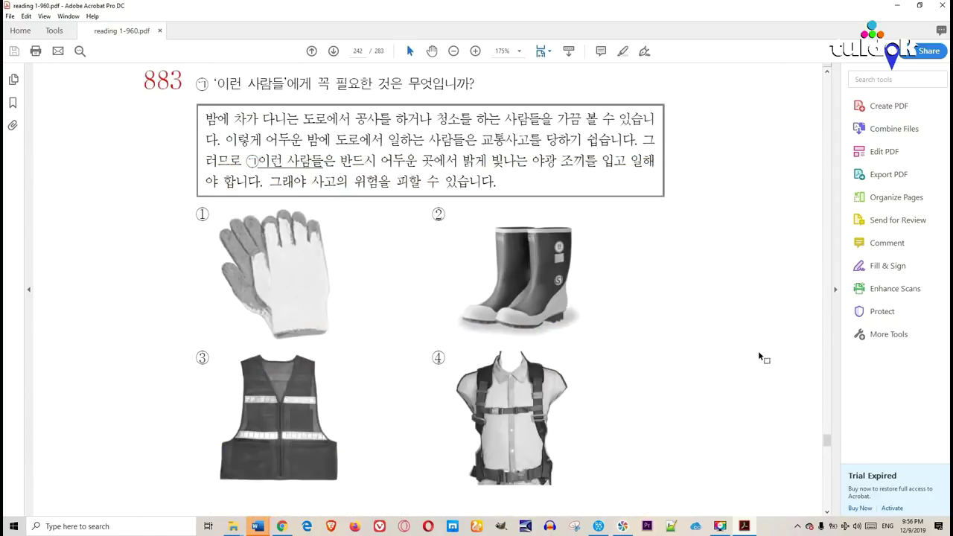
scroll(741, 330, down, 15)
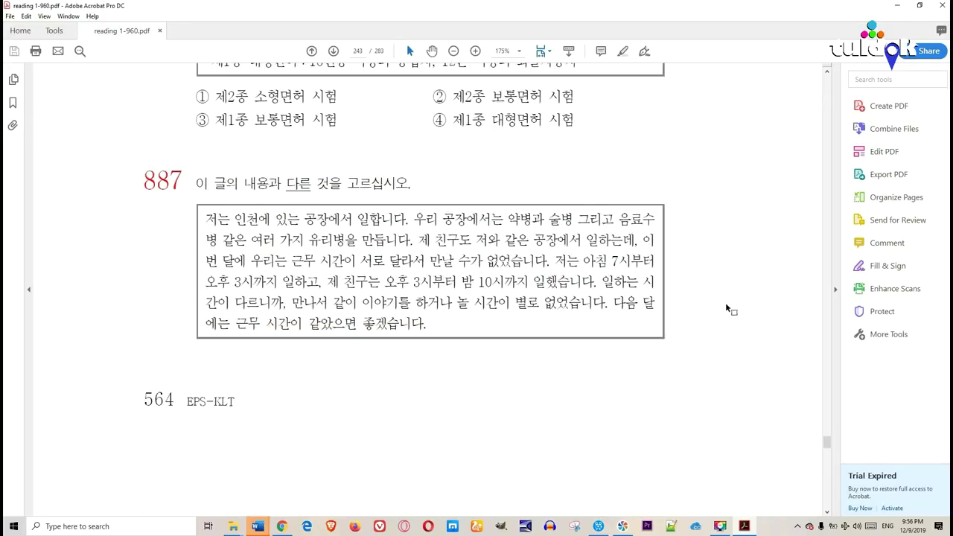
scroll(725, 305, down, 15)
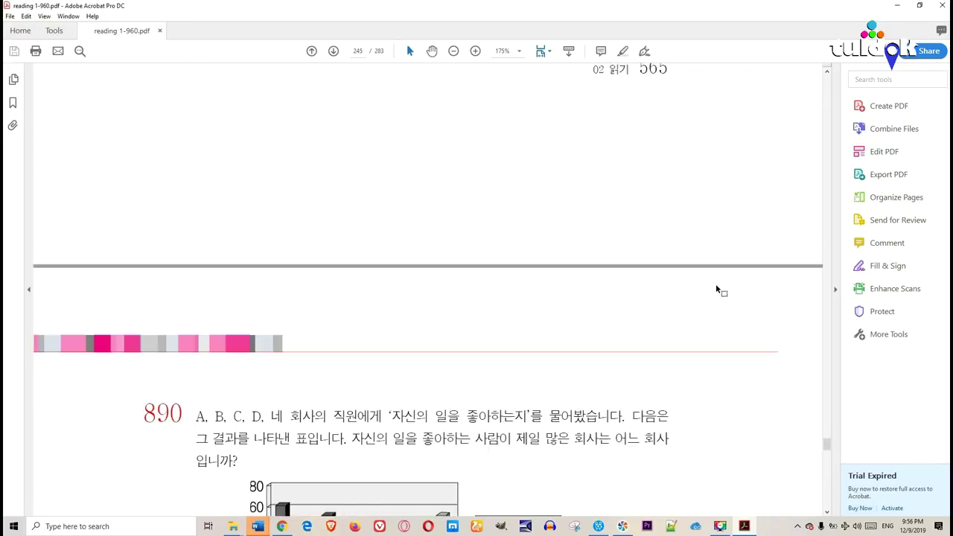
scroll(715, 288, down, 15)
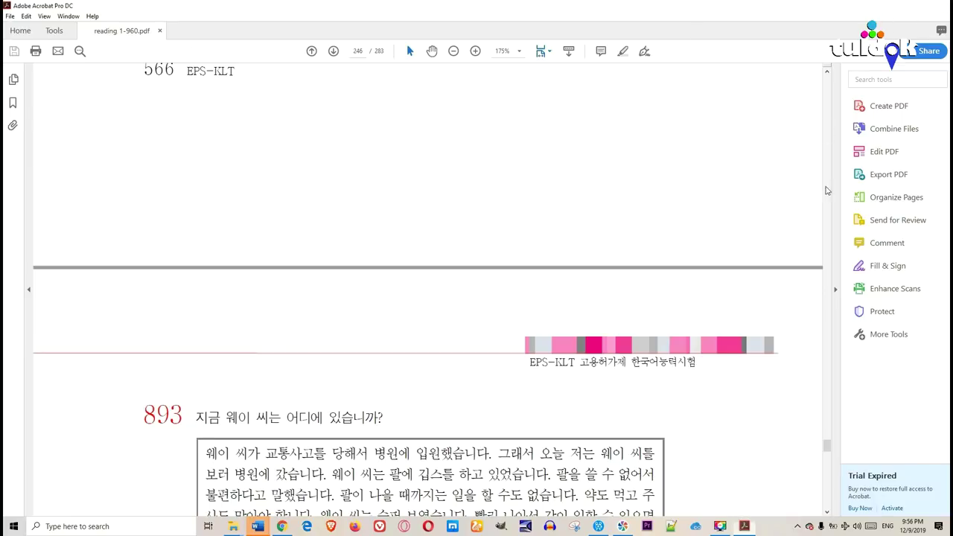
key(ctrl+q)
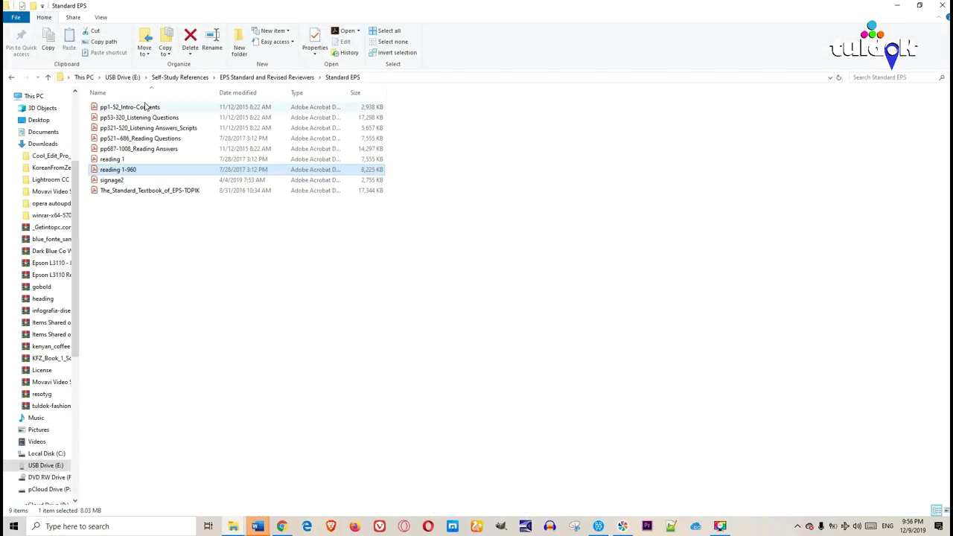
Return to Self-Study References, open the Previous KLT Exams folder and go through its 2017 and 2018 EPS TOPIK test and answer files.
click(49, 77)
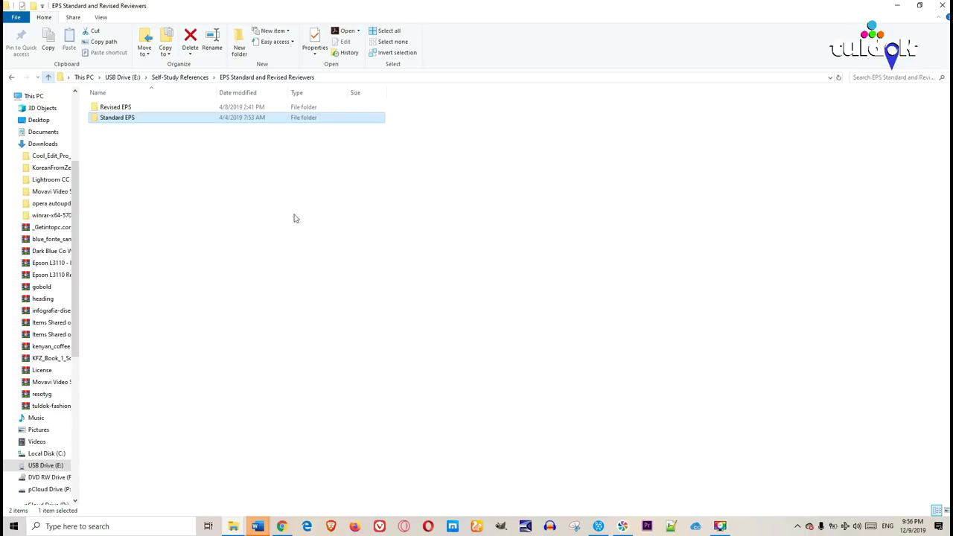
click(49, 77)
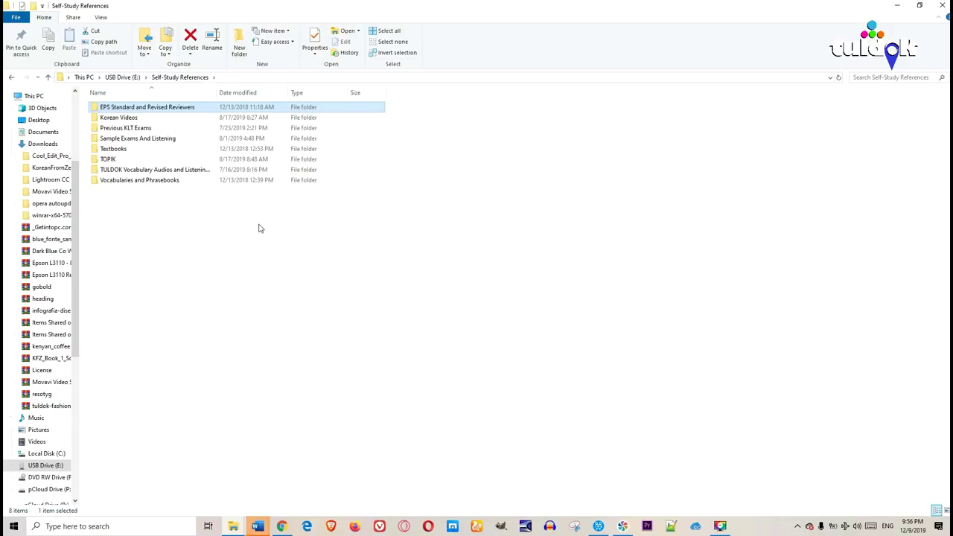
double_click(129, 129)
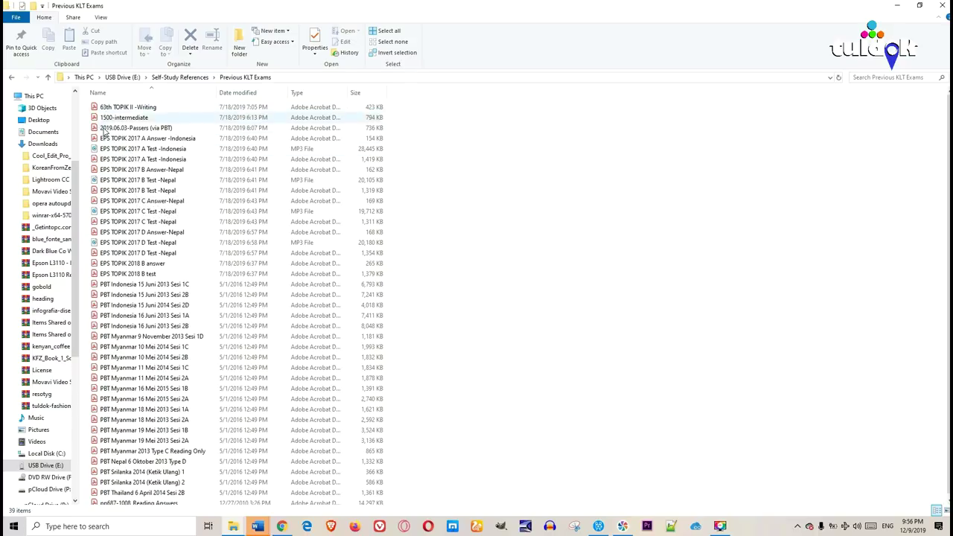
scroll(179, 297, down, 1)
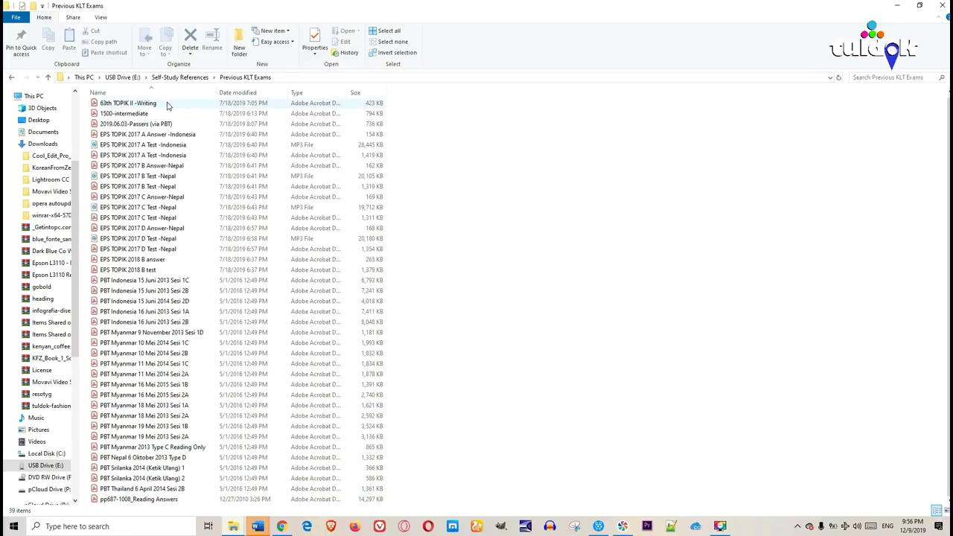
scroll(168, 107, up, 1)
click(131, 117)
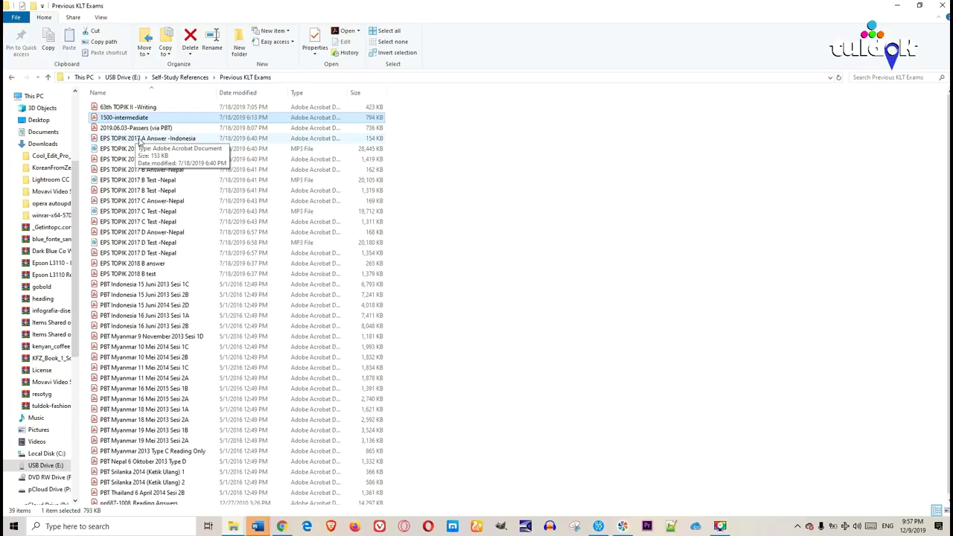
click(139, 191)
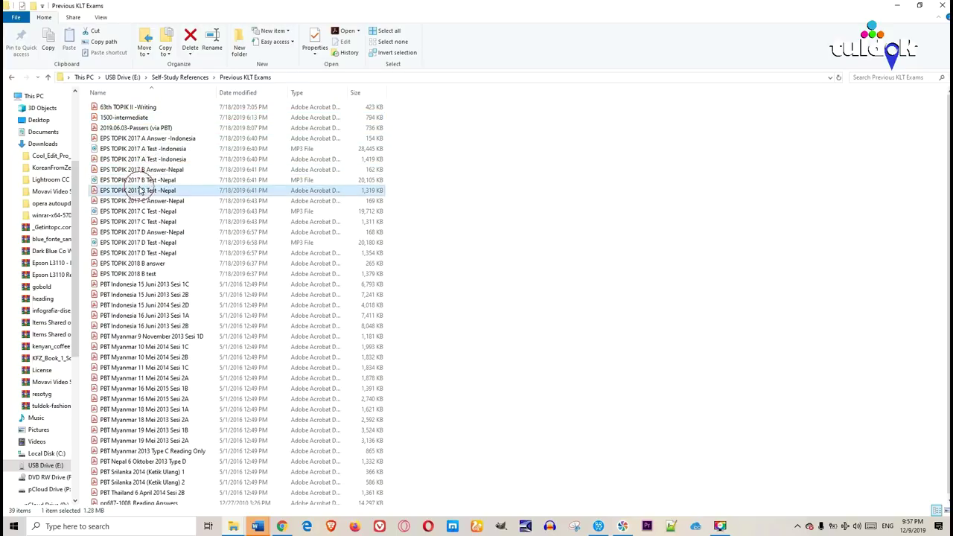
click(140, 223)
click(130, 263)
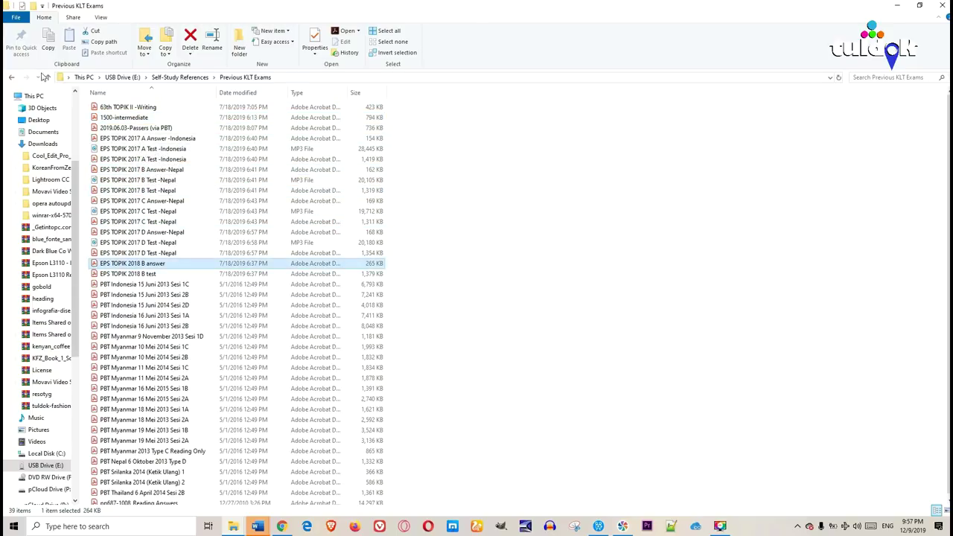
Go back to Self-Study References and open the Sample Exams And Listening folder to review its 2018 EPS-TOPIK sample exam files.
click(47, 78)
double_click(137, 141)
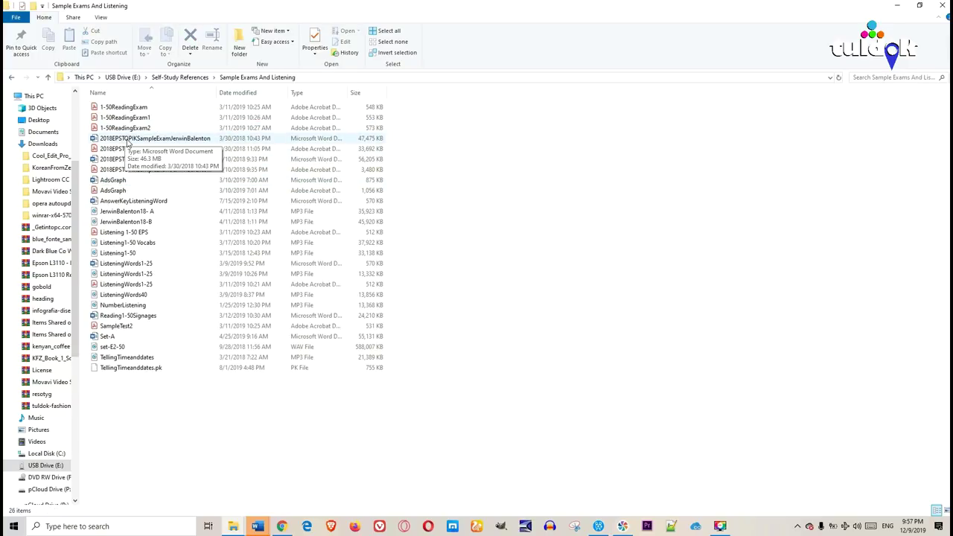
click(124, 148)
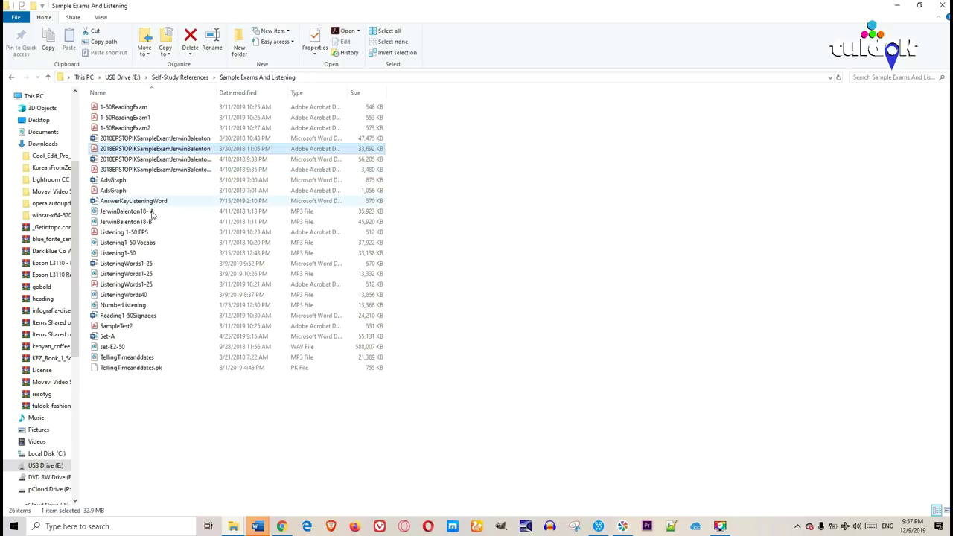
Open the 2018 EPS-TOPIK sample exam Set-A PDF, look through its cover and reading questions 1 to 20, and close it.
double_click(181, 170)
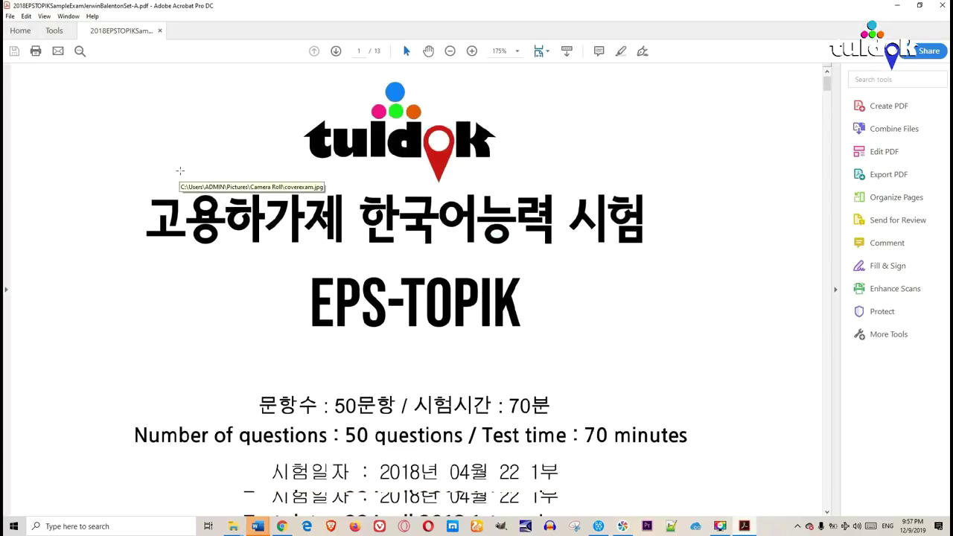
scroll(180, 171, down, 15)
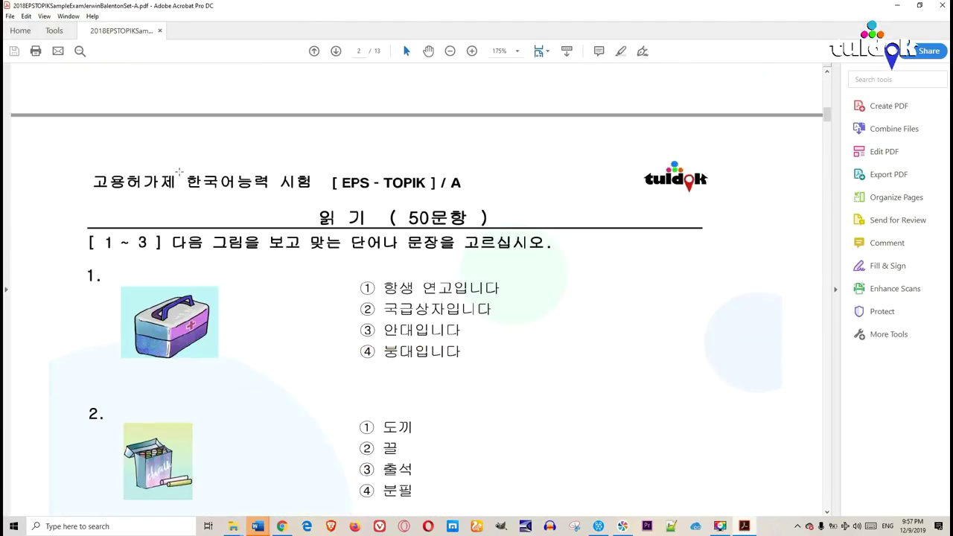
scroll(179, 171, down, 15)
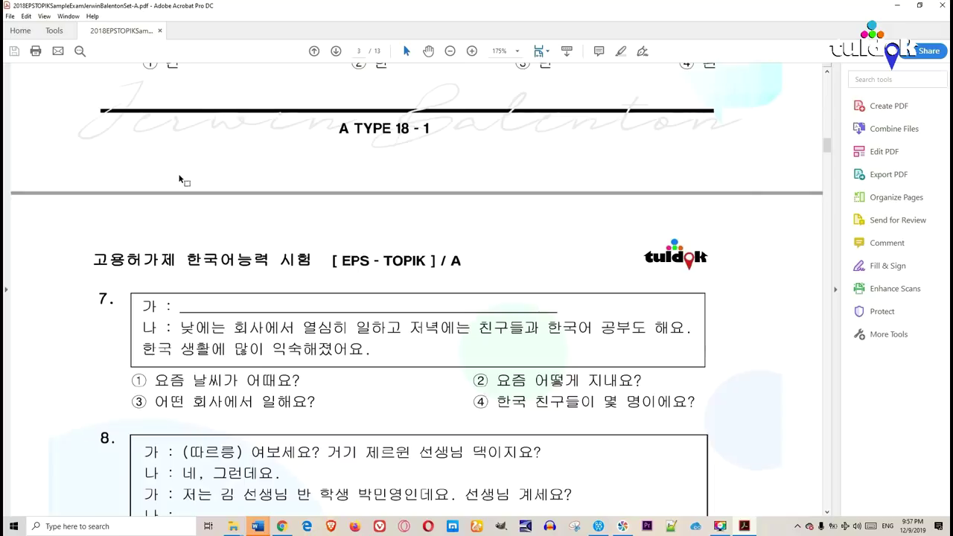
scroll(179, 180, down, 15)
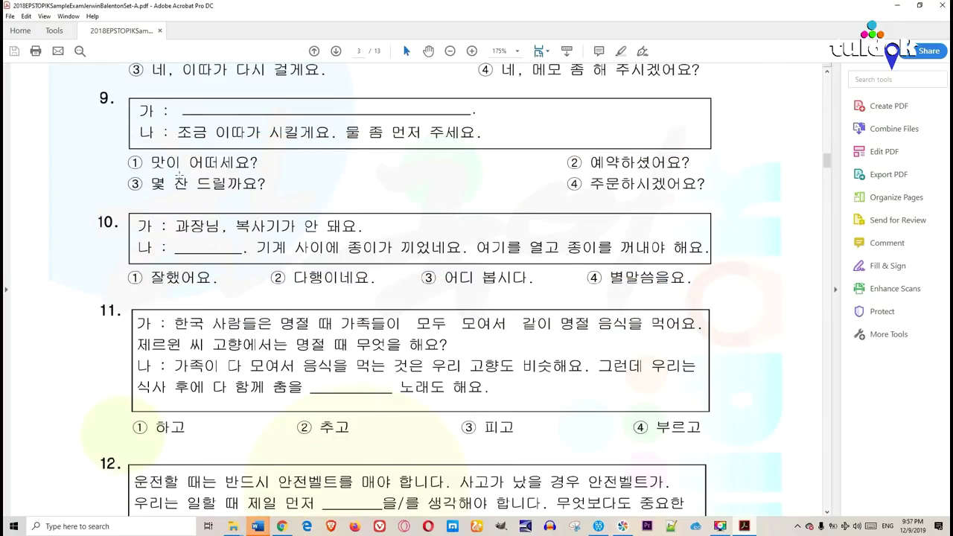
scroll(178, 176, down, 15)
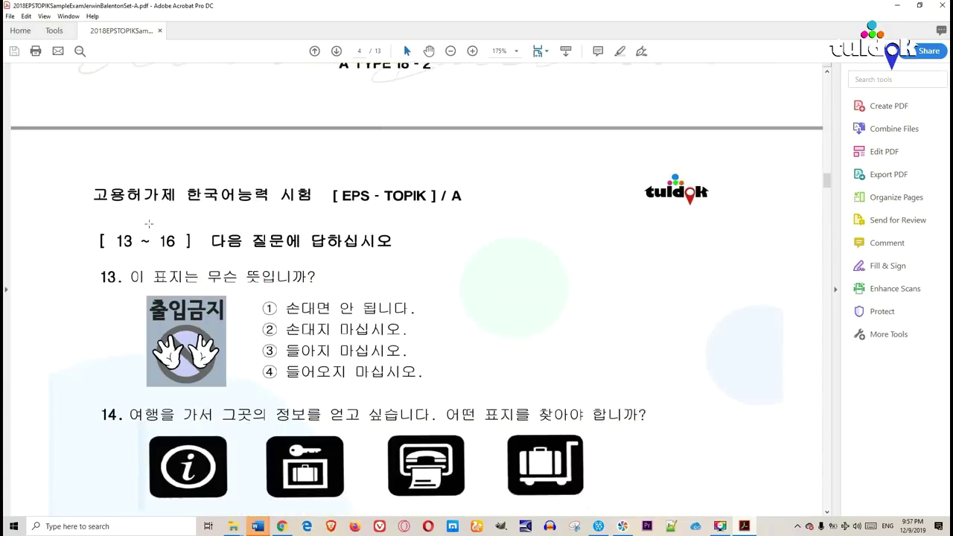
scroll(148, 223, down, 15)
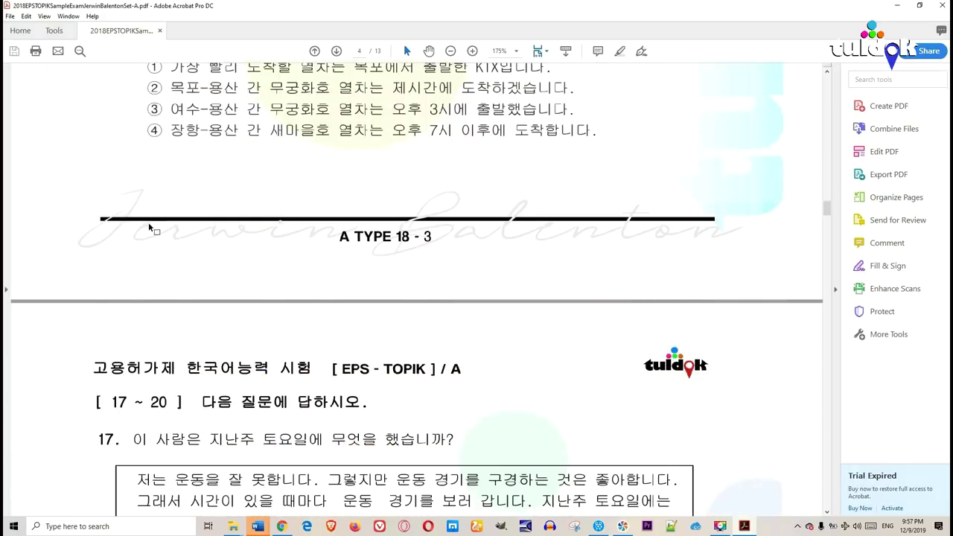
scroll(149, 223, down, 5)
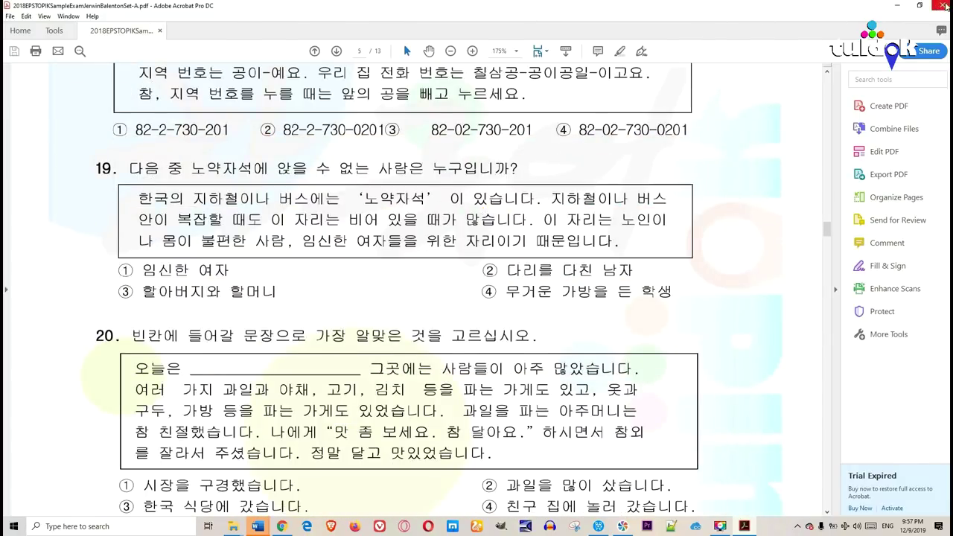
click(908, 14)
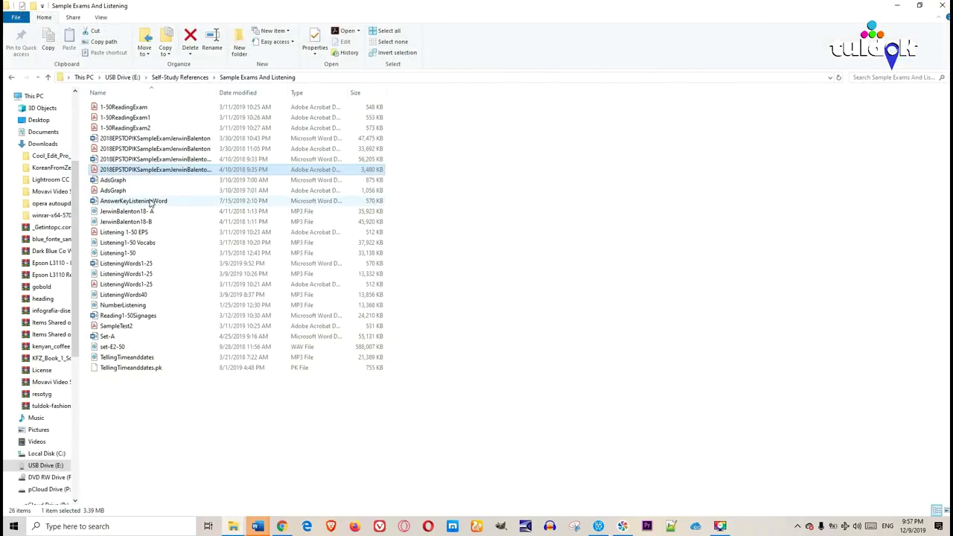
Go through the listening audio, sample test and answer key files in the Sample Exams And Listening folder.
click(123, 212)
click(119, 274)
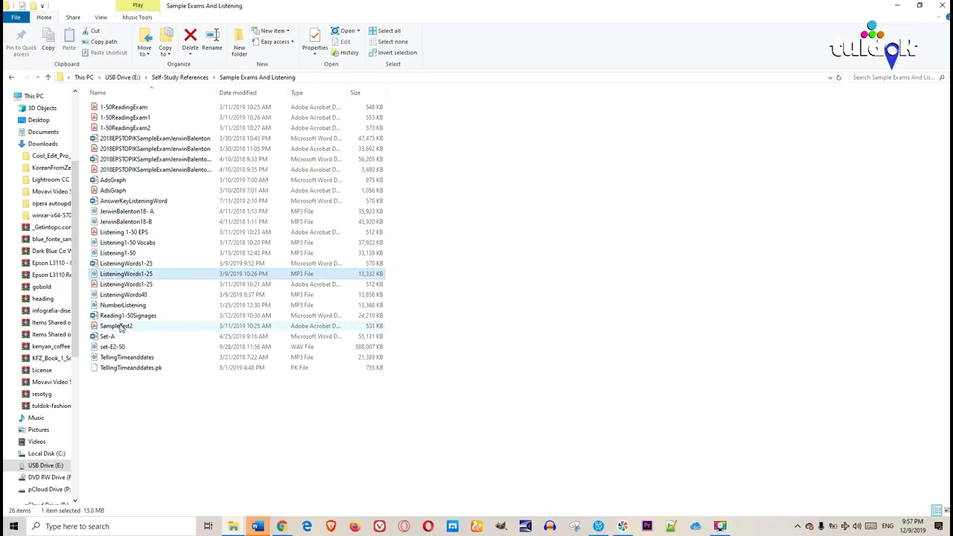
click(122, 326)
click(128, 358)
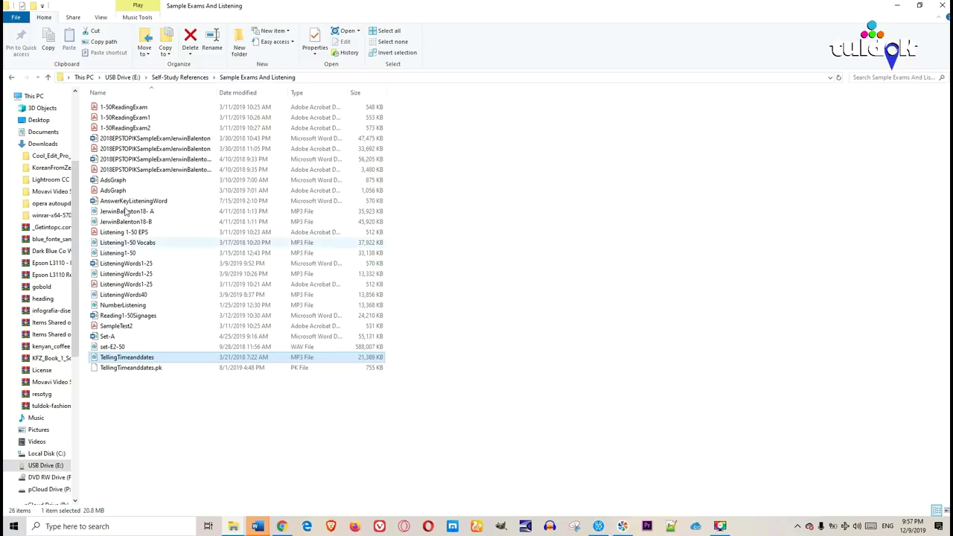
click(113, 171)
click(119, 202)
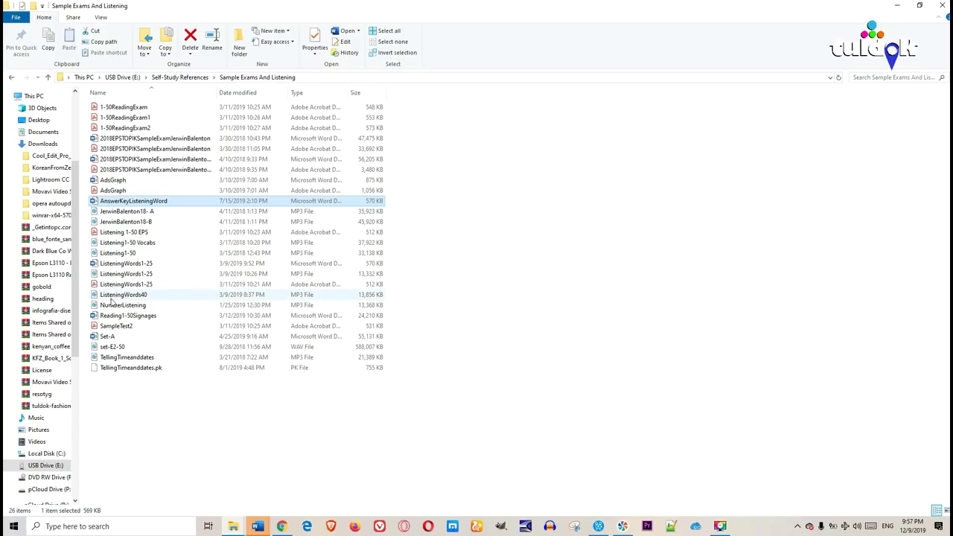
Return to Self-Study References, open the Grammar Textbooks folder inside Textbooks and look through its list of PDFs.
click(48, 77)
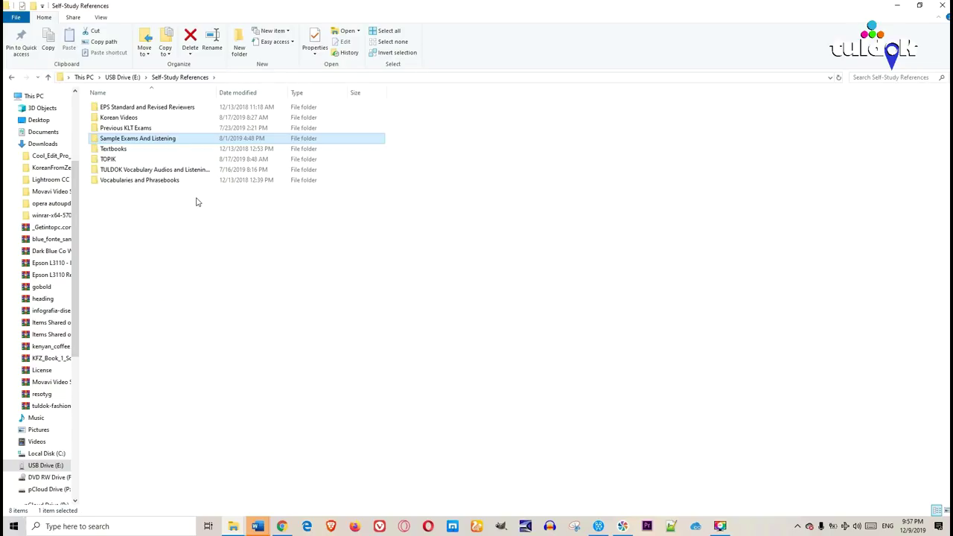
double_click(119, 148)
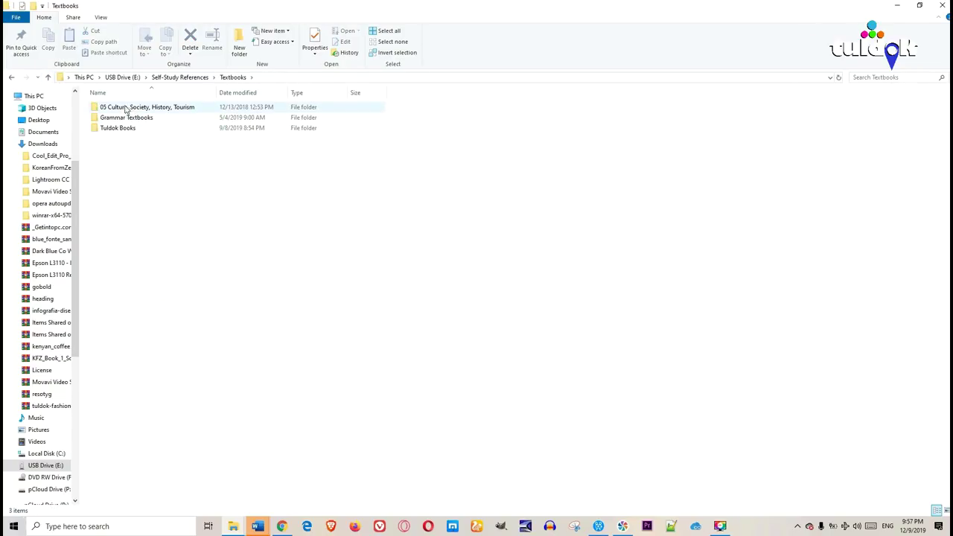
double_click(132, 117)
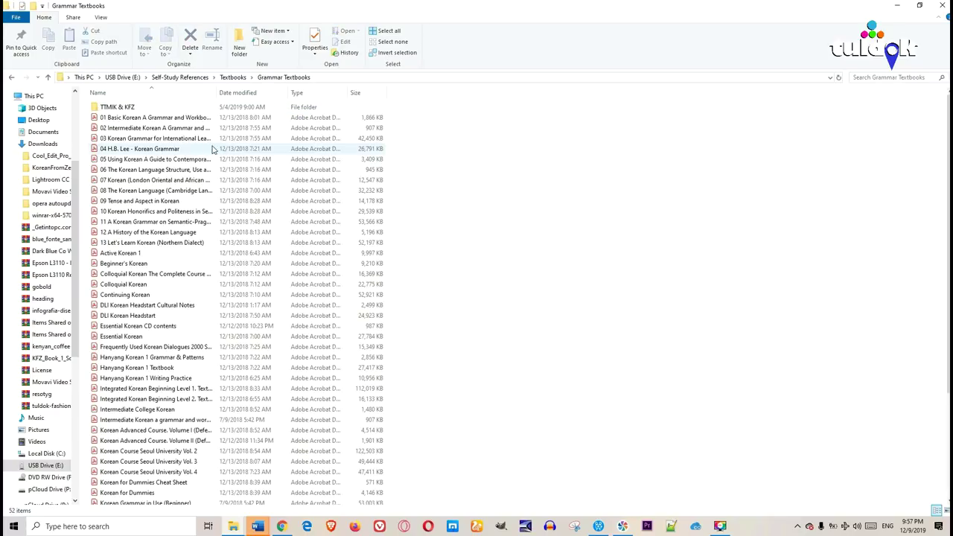
scroll(141, 297, down, 4)
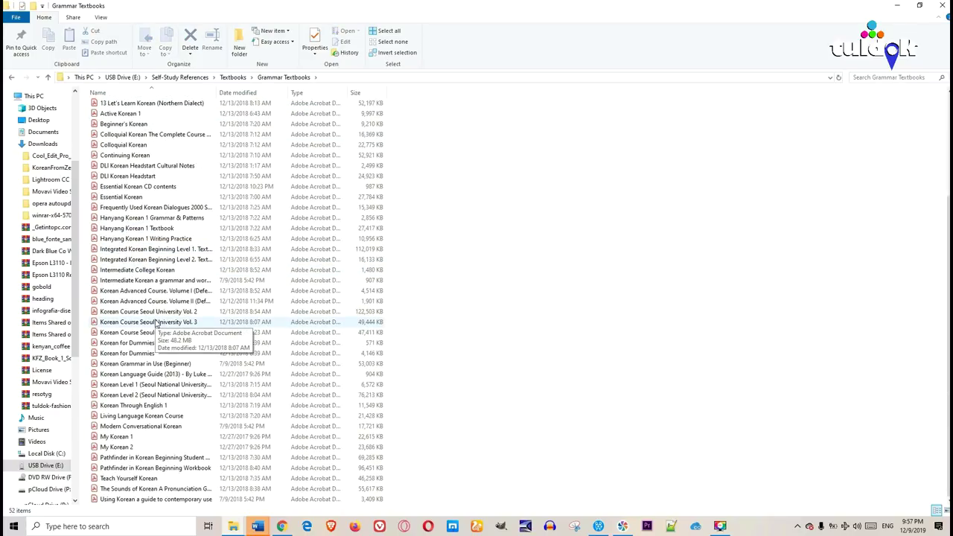
scroll(142, 419, up, 3)
scroll(141, 419, up, 1)
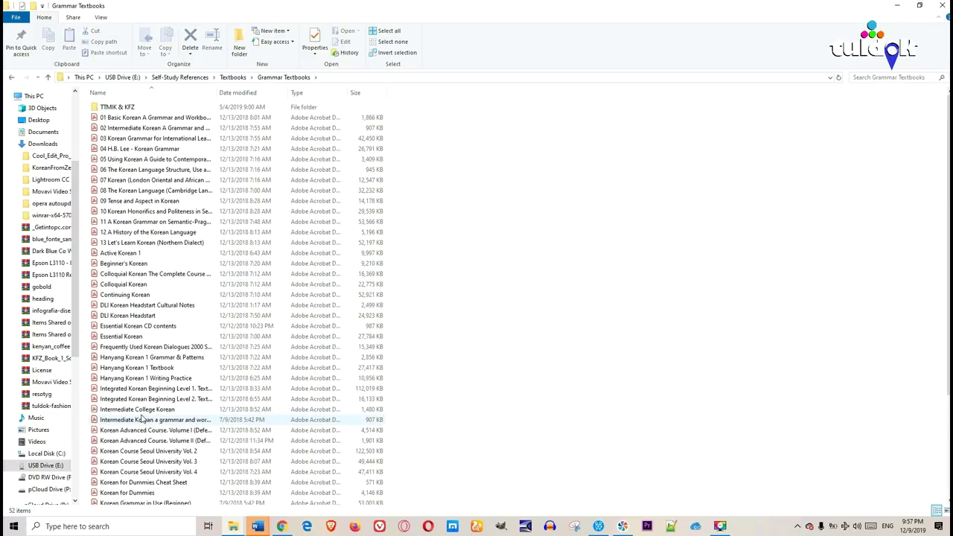
Open Korean-from-ZERO-Book-3 from the TTMIK & KFZ folder and look through its cover and the lesson around page 21.
double_click(121, 106)
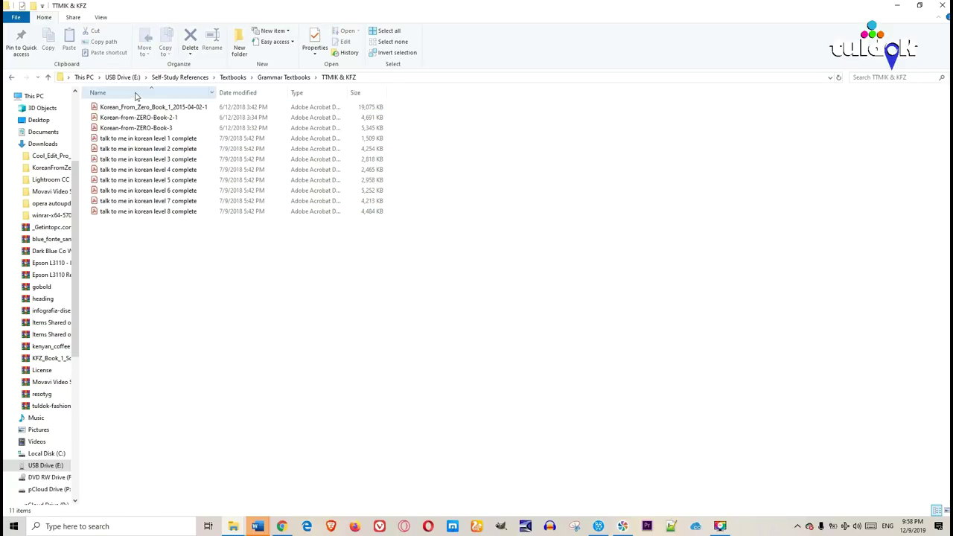
click(162, 129)
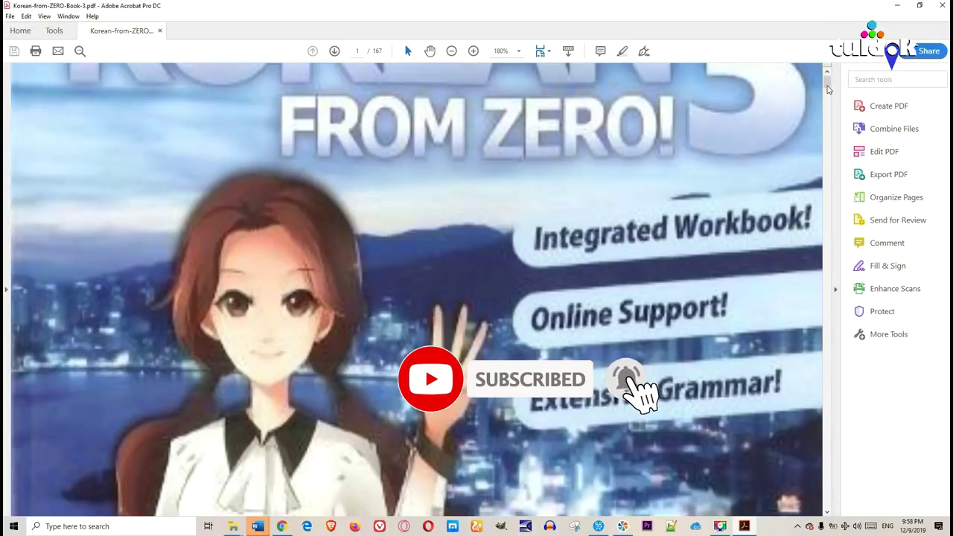
drag(829, 89, 829, 128)
scroll(590, 275, down, 6)
scroll(590, 275, down, 15)
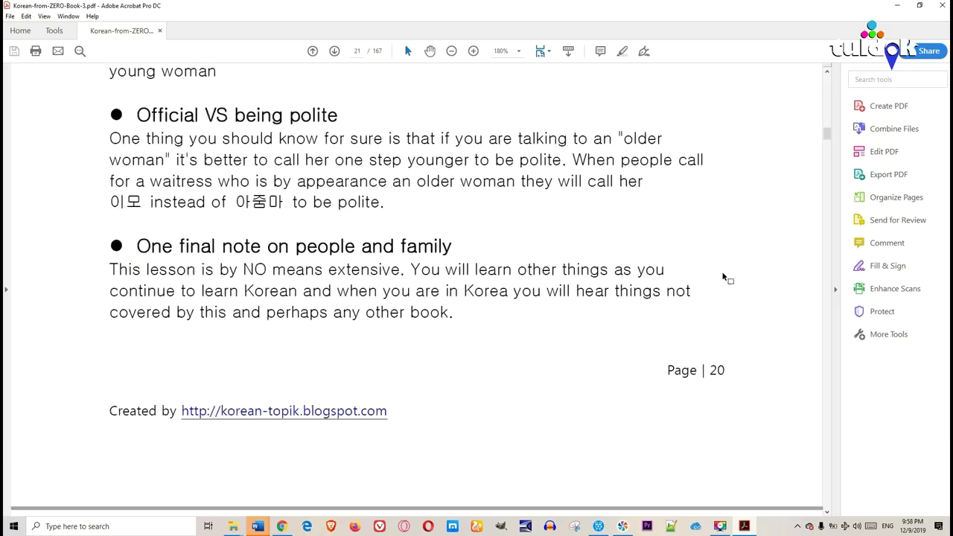
scroll(722, 274, down, 6)
drag(825, 134, 826, 138)
scroll(625, 288, down, 12)
Examine the Korean-from-ZERO-Book-3 lessons around pages 44 to 45 and the counters on page 84, then close the PDF.
drag(826, 141, 834, 195)
scroll(487, 310, down, 8)
scroll(480, 291, down, 10)
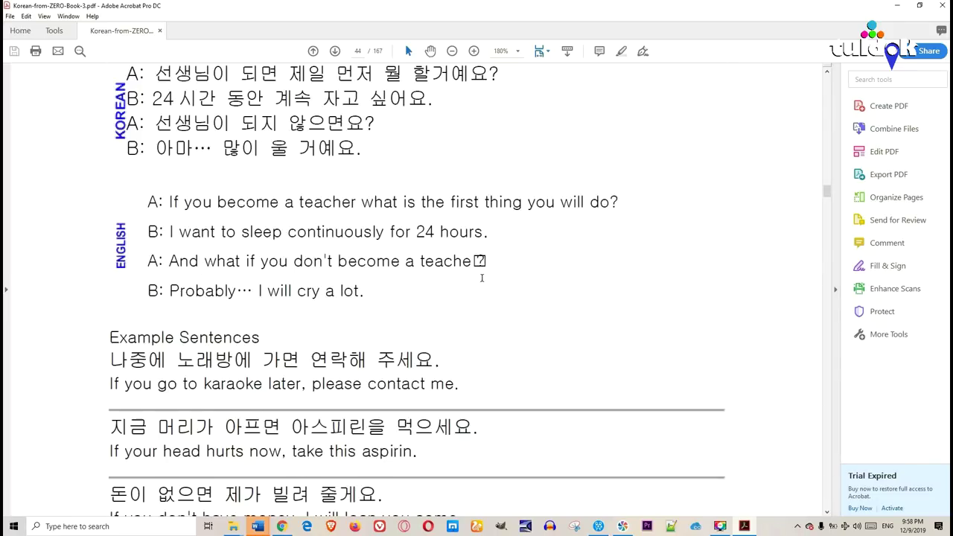
scroll(481, 283, down, 9)
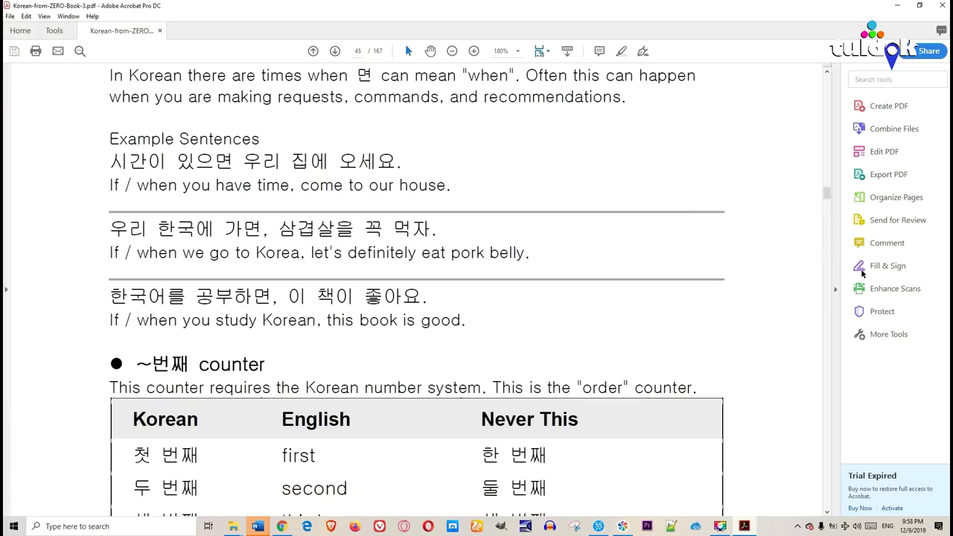
drag(826, 193, 842, 296)
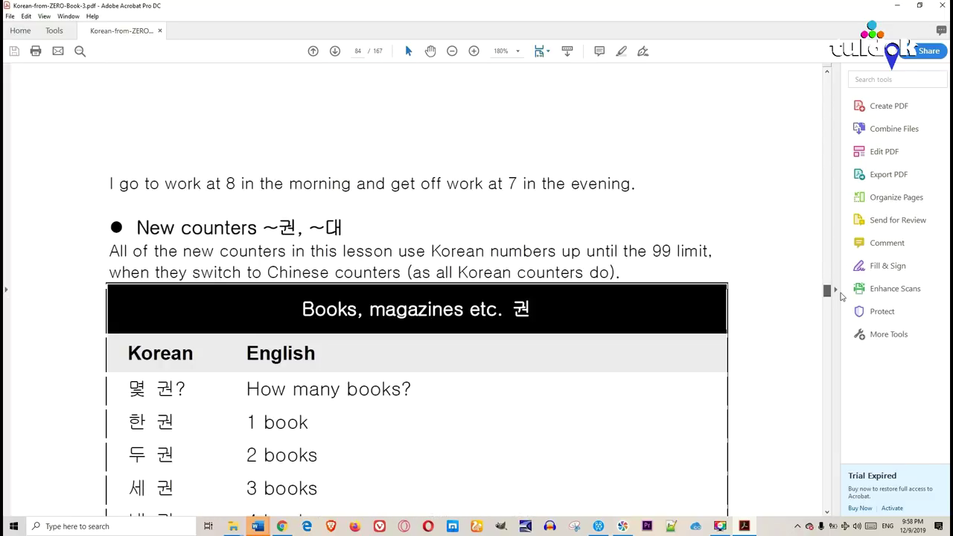
scroll(477, 369, down, 10)
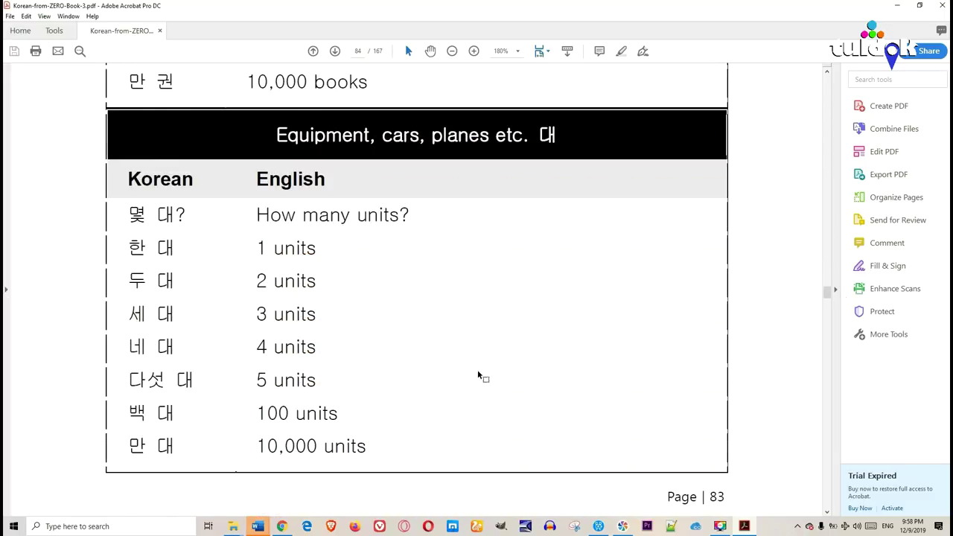
scroll(477, 369, down, 8)
click(941, 6)
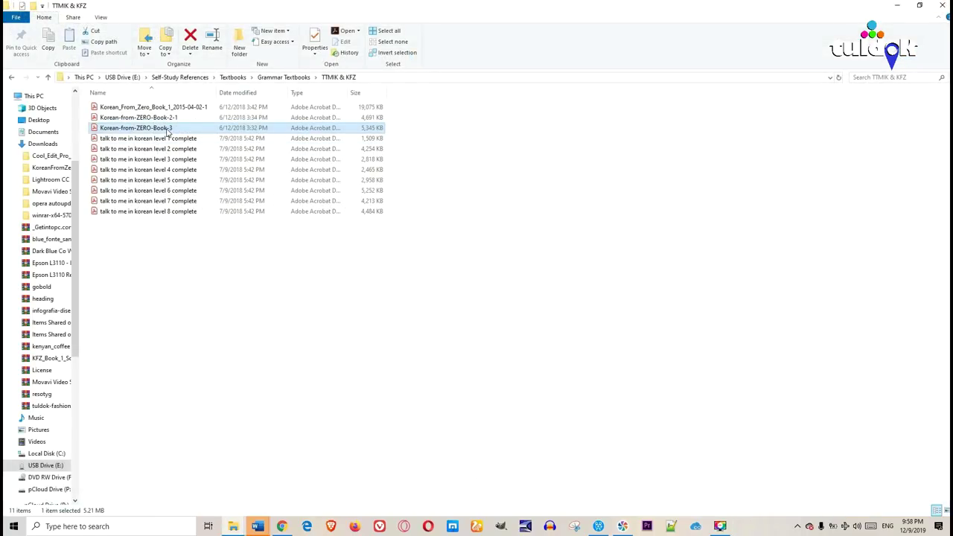
Open the talk to me in korean level 8 complete PDF, look through the eye expressions on pages 1 and 2, and close it.
double_click(157, 212)
scroll(296, 242, down, 4)
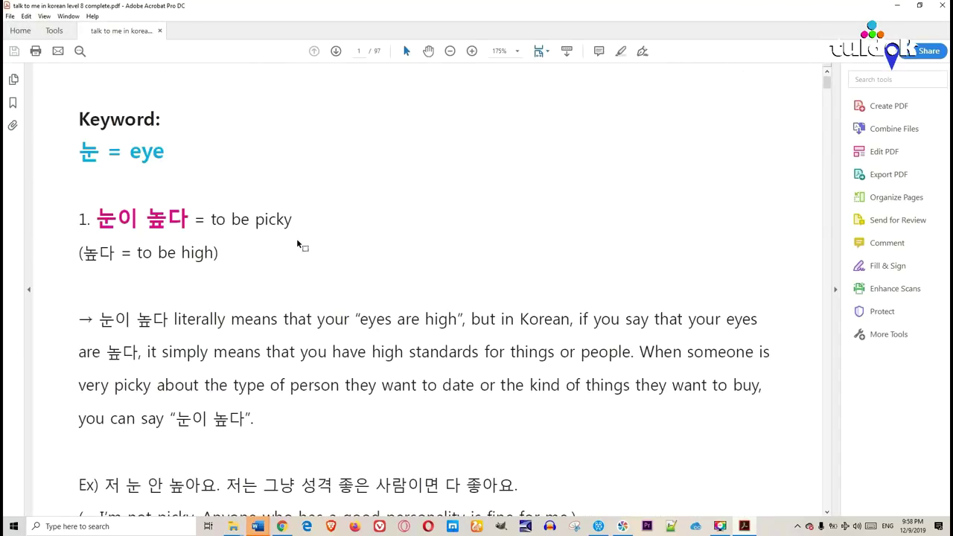
scroll(297, 241, down, 10)
scroll(312, 245, down, 8)
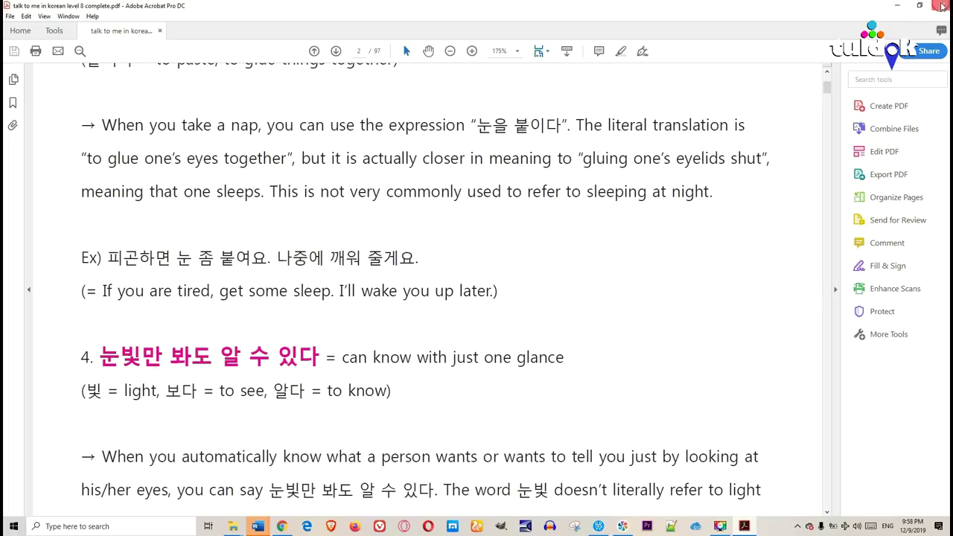
click(943, 6)
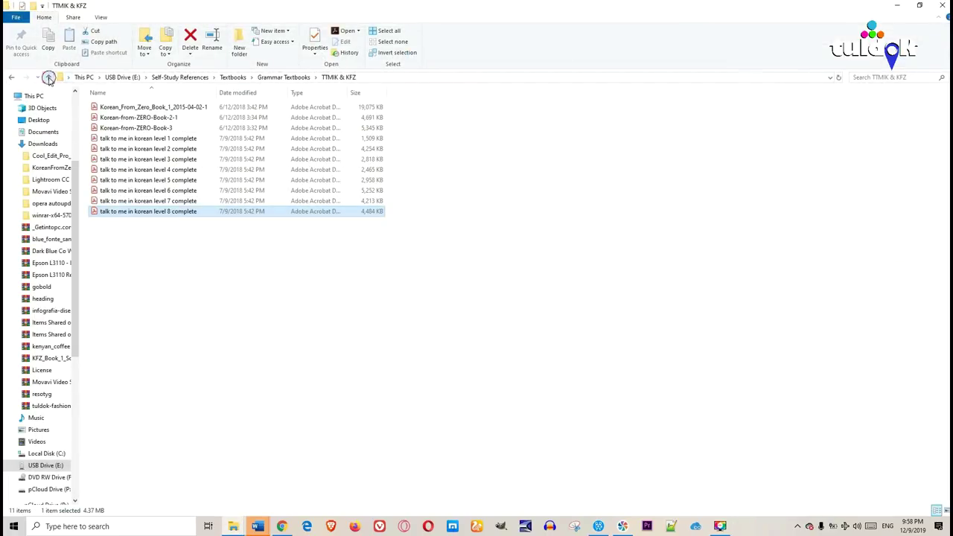
Return to the Grammar Textbooks folder and go through its textbook files, from the numbered grammar books to Beginner's Korean and beyond.
click(47, 77)
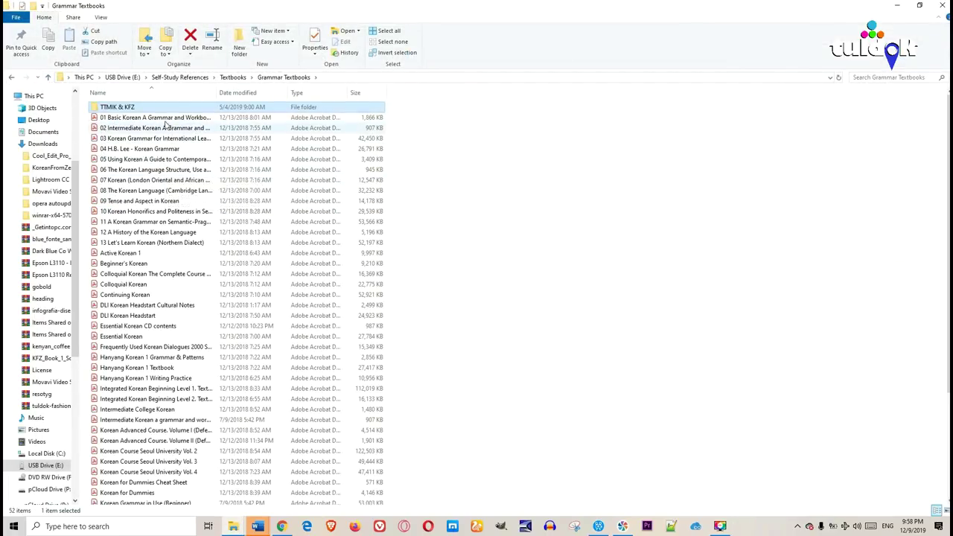
click(165, 119)
click(154, 148)
click(328, 180)
click(224, 200)
scroll(242, 232, down, 2)
scroll(242, 233, down, 1)
click(149, 207)
click(152, 227)
click(124, 176)
scroll(141, 250, down, 2)
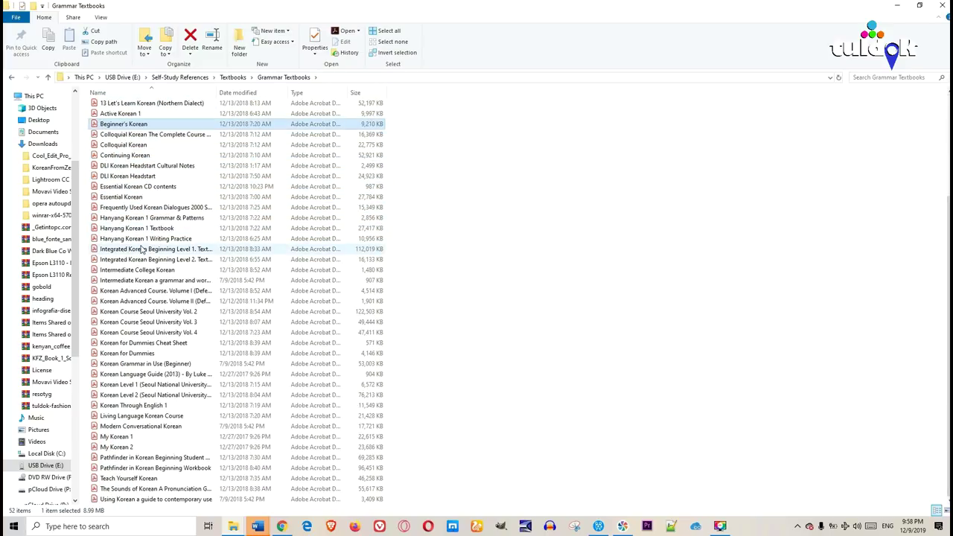
Open the Korean Grammar in Use (Beginner) PDF, look through its cover and pages 129 to 133, and close it.
double_click(137, 368)
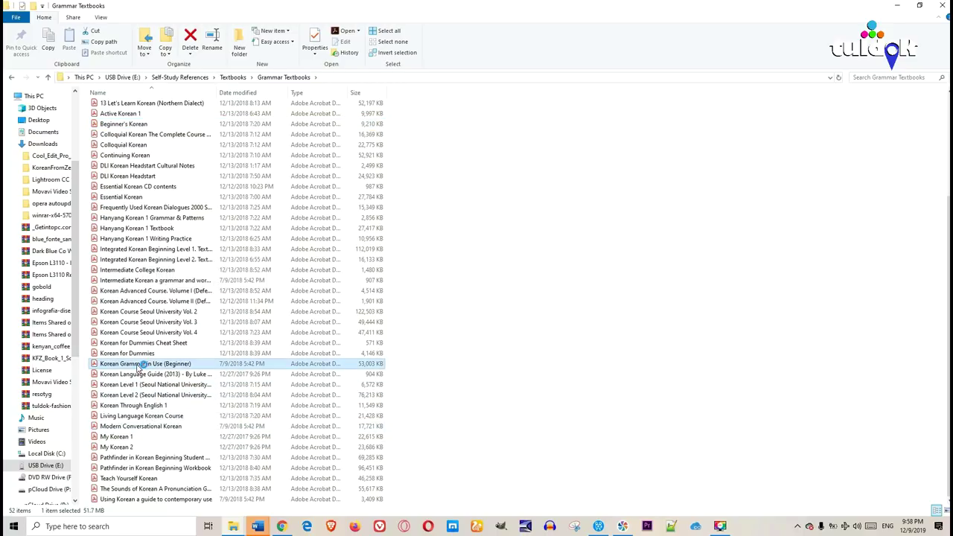
scroll(436, 262, down, 2)
scroll(436, 262, down, 5)
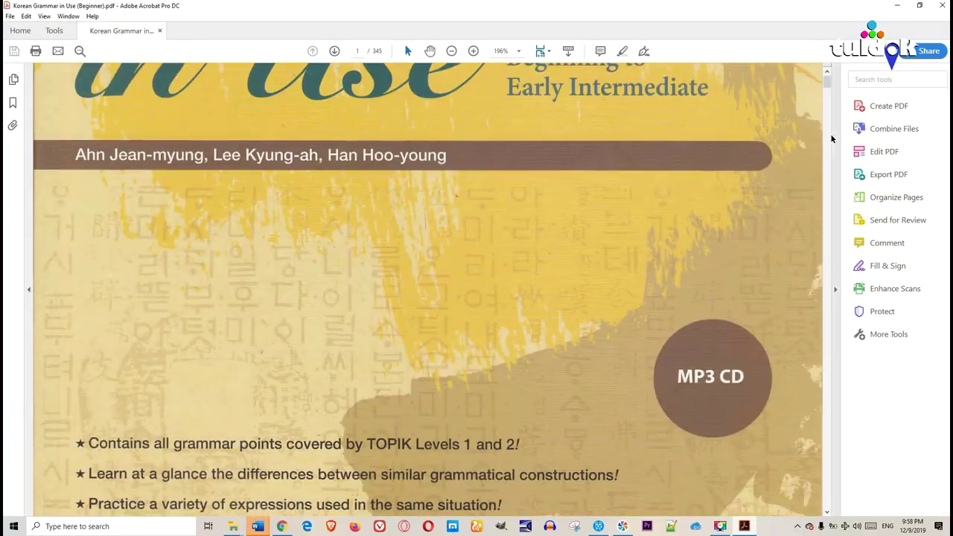
drag(828, 82, 838, 235)
scroll(636, 311, down, 2)
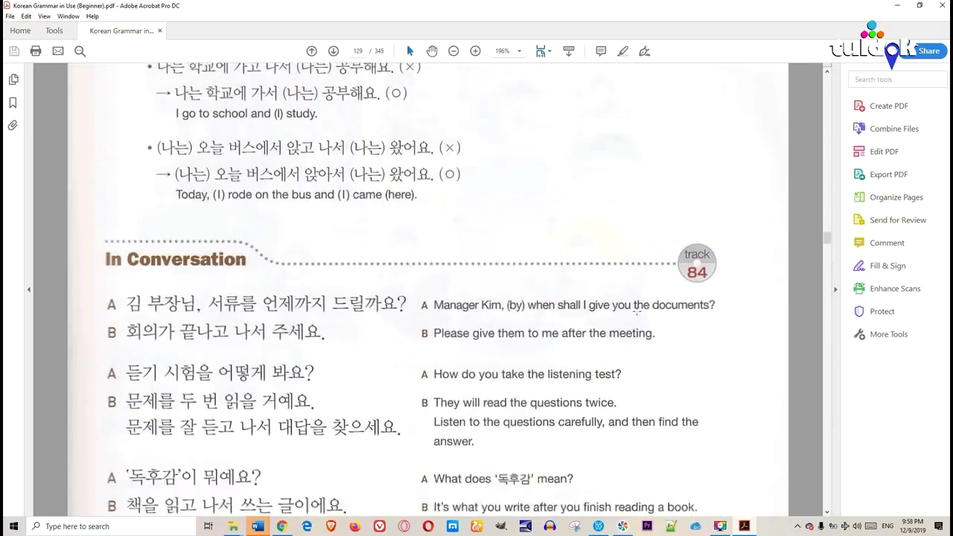
scroll(538, 344, down, 15)
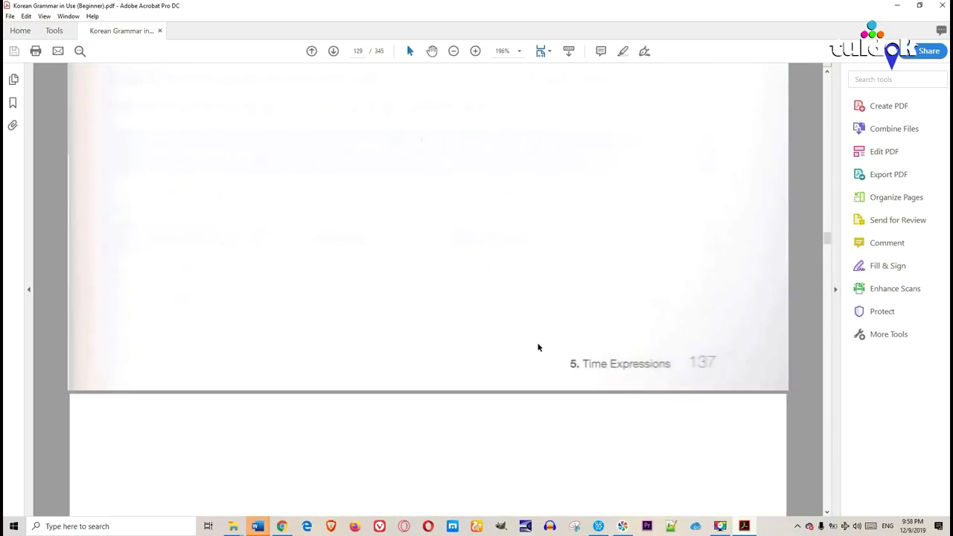
scroll(536, 347, down, 15)
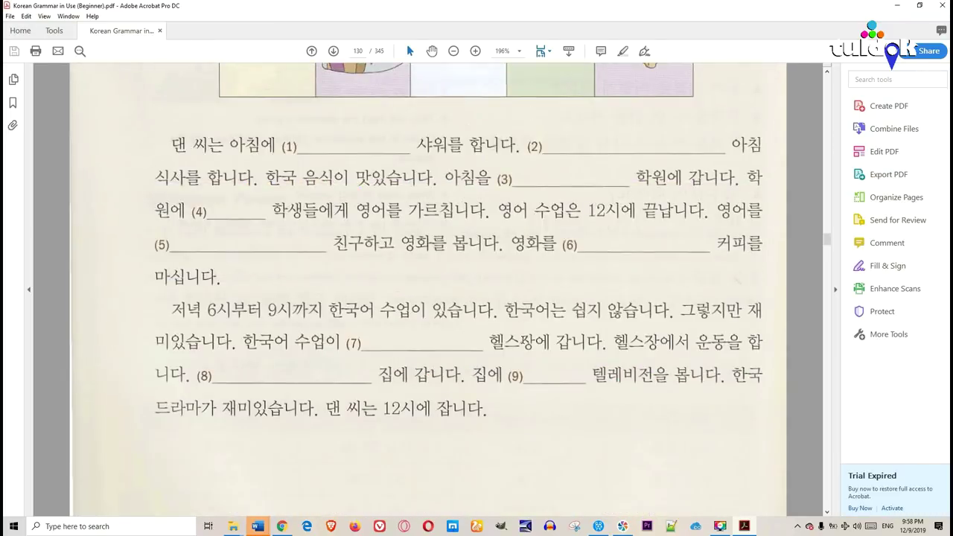
scroll(519, 339, down, 15)
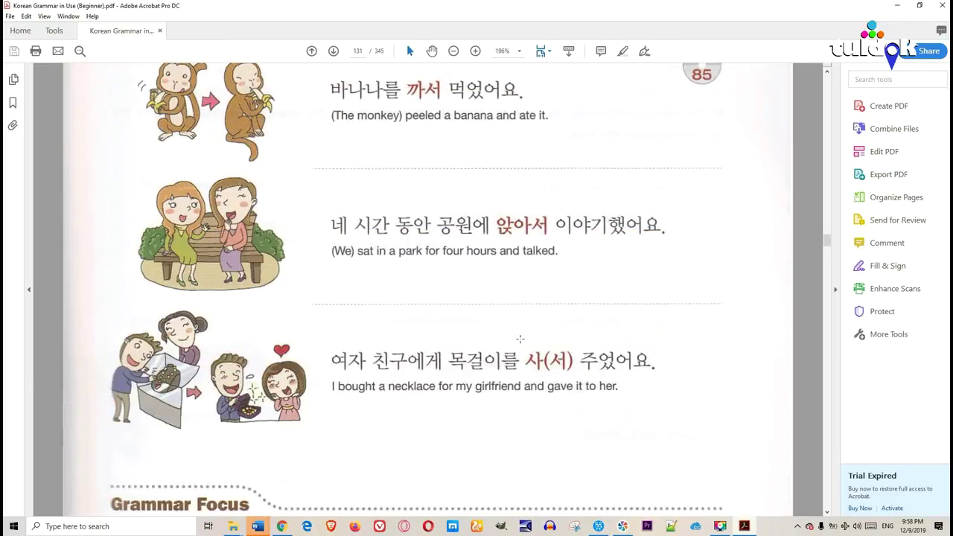
scroll(519, 339, down, 15)
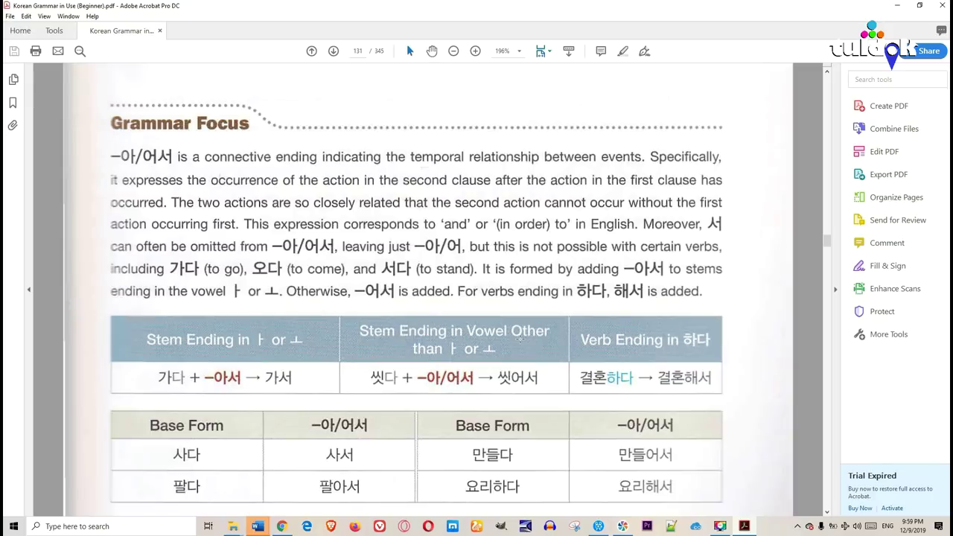
scroll(520, 339, down, 15)
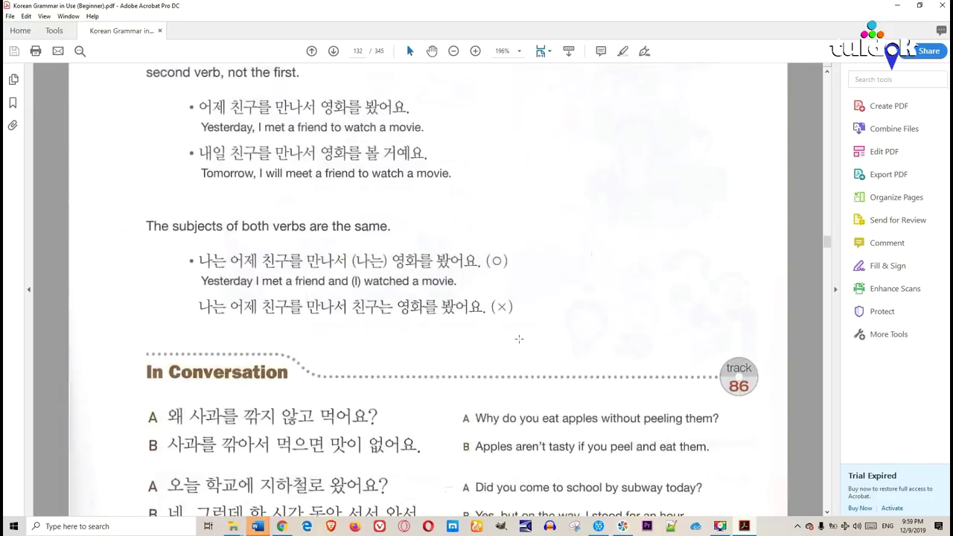
scroll(519, 333, down, 10)
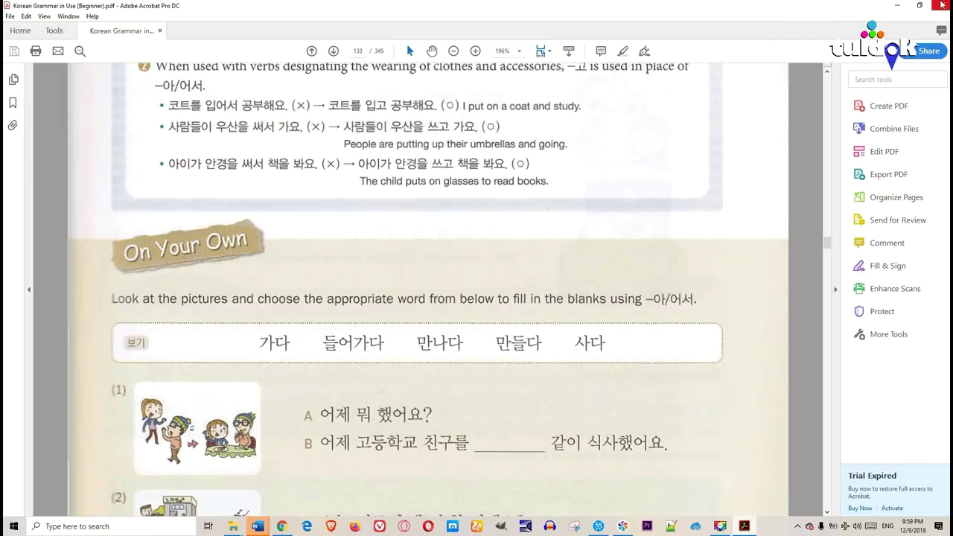
click(943, 6)
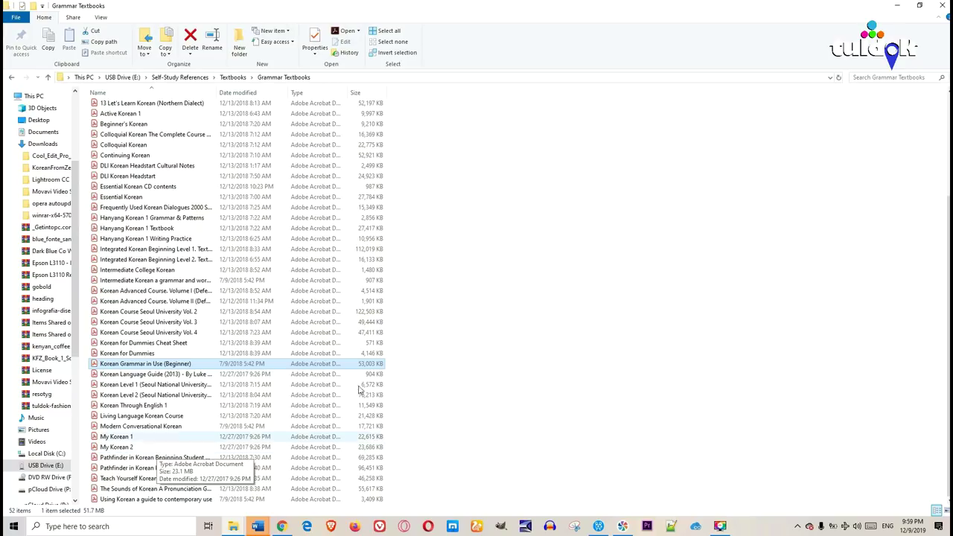
Open the Using Korean a guide to contemporary use PDF and look through its contents and sentence endings chapter to the speech samples on page 9.
click(141, 500)
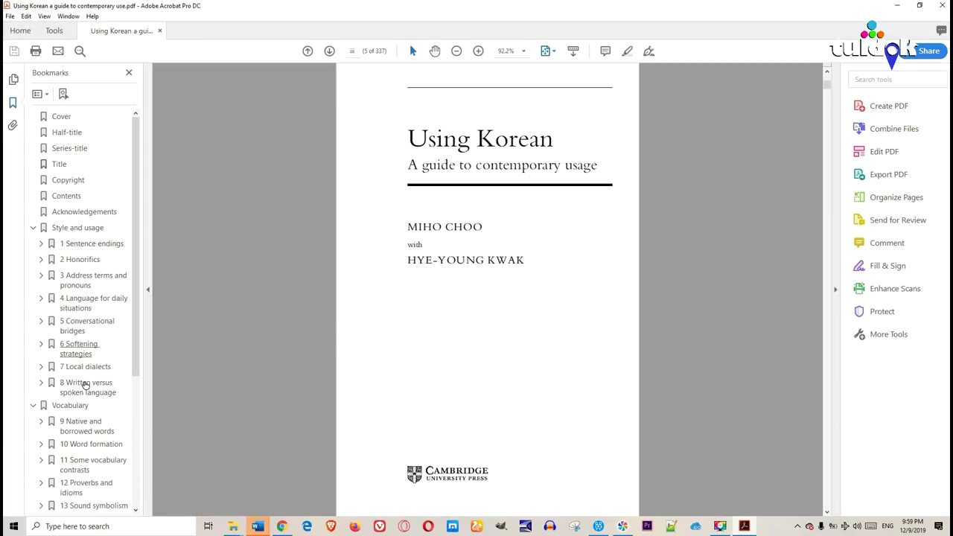
scroll(509, 197, down, 7)
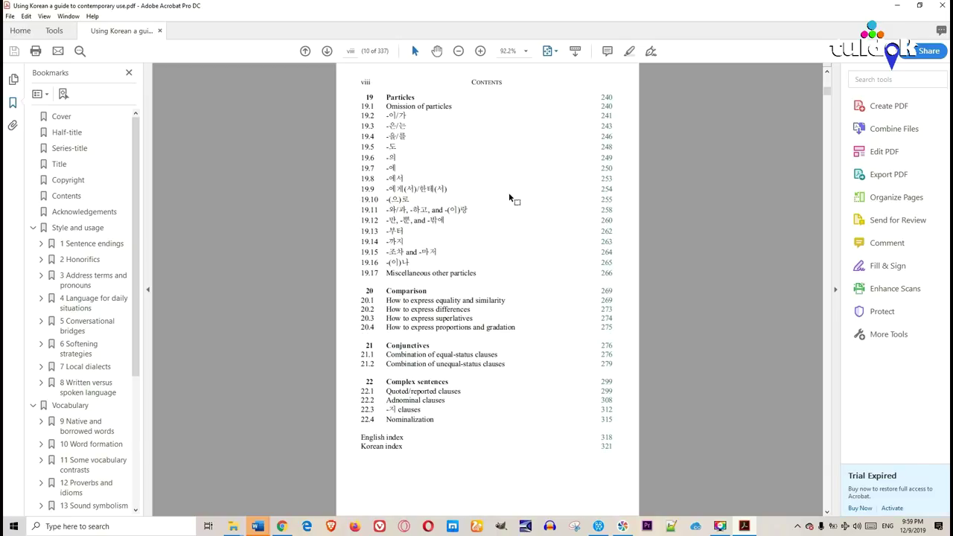
scroll(509, 198, down, 3)
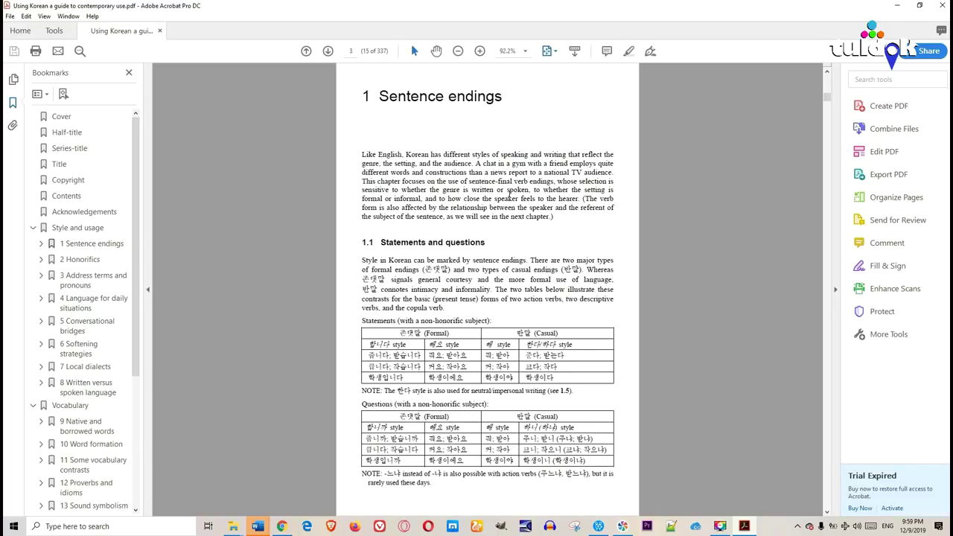
scroll(509, 195, down, 3)
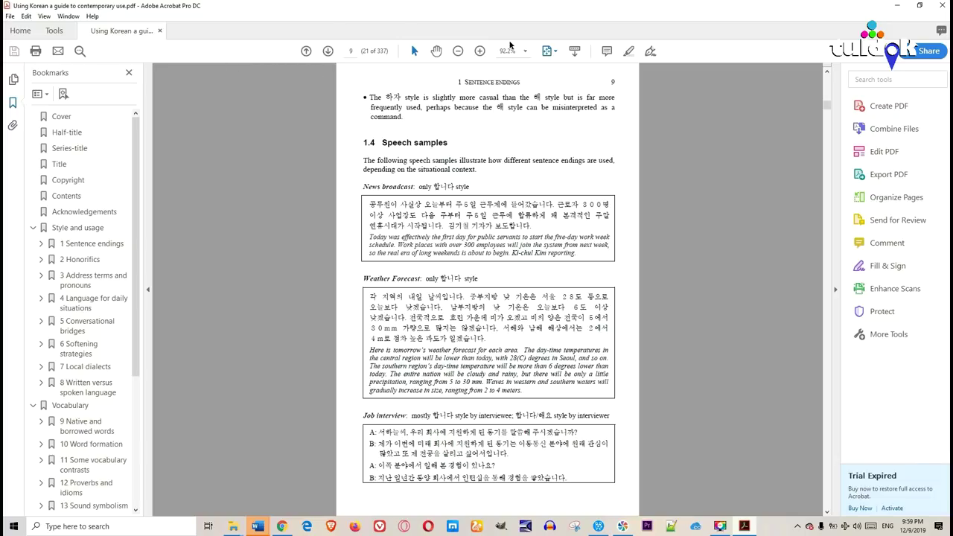
click(479, 50)
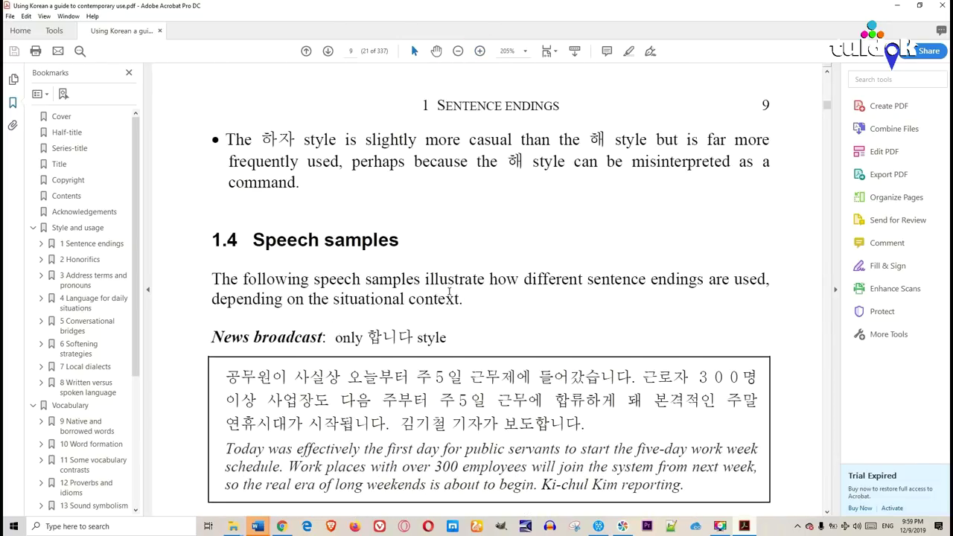
scroll(489, 287, down, 2)
scroll(449, 291, down, 2)
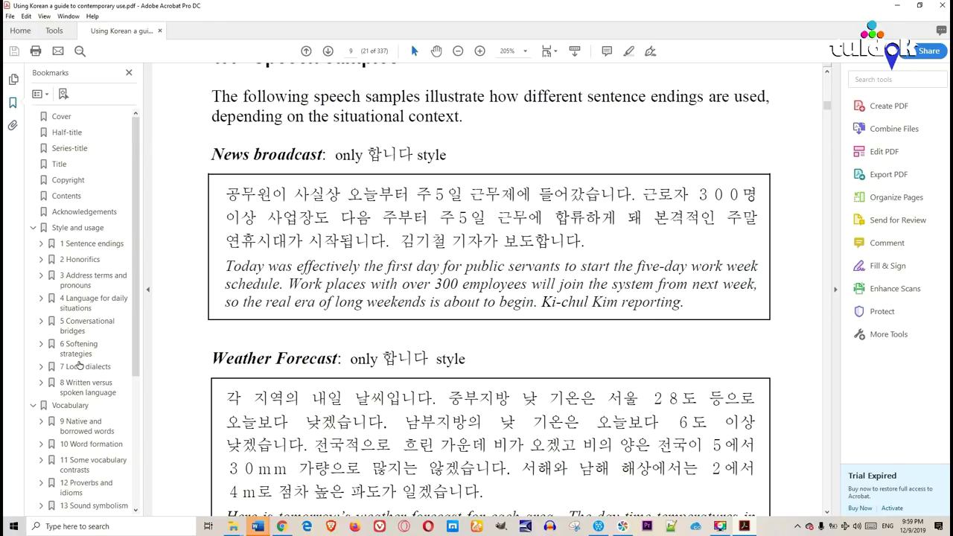
Go to the 2 Honorifics chapter, enlarge it to 150%, read through pages 17 and 18, and close the PDF.
click(80, 259)
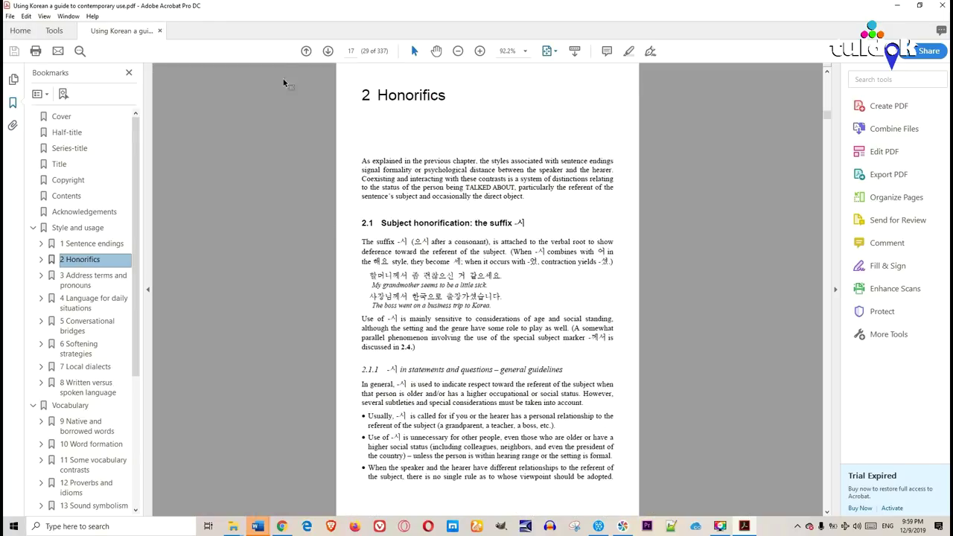
click(479, 51)
click(480, 50)
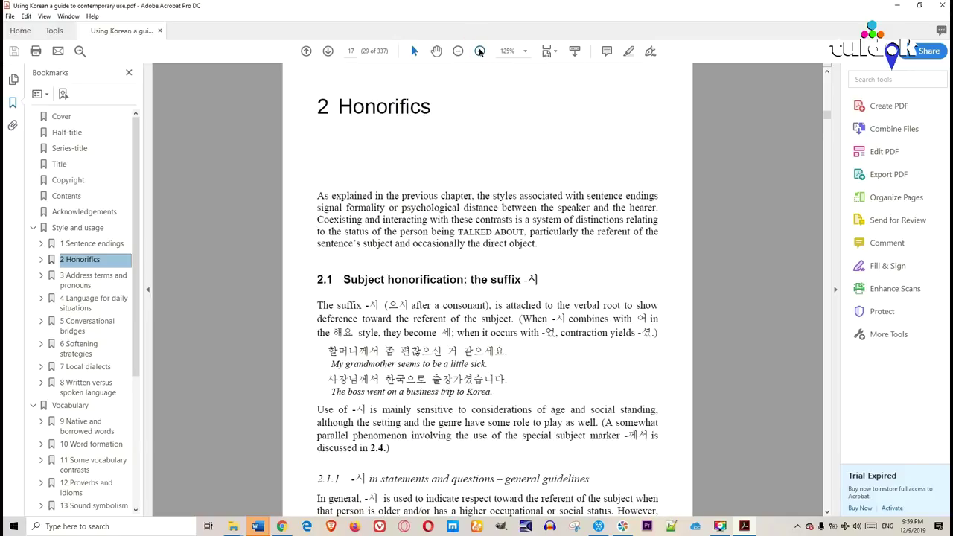
click(479, 51)
scroll(489, 302, down, 4)
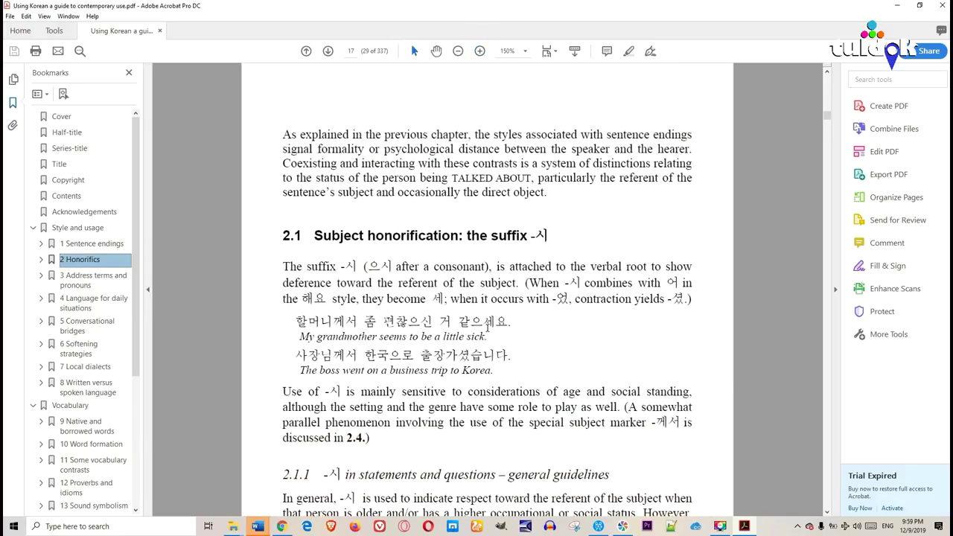
scroll(486, 326, down, 12)
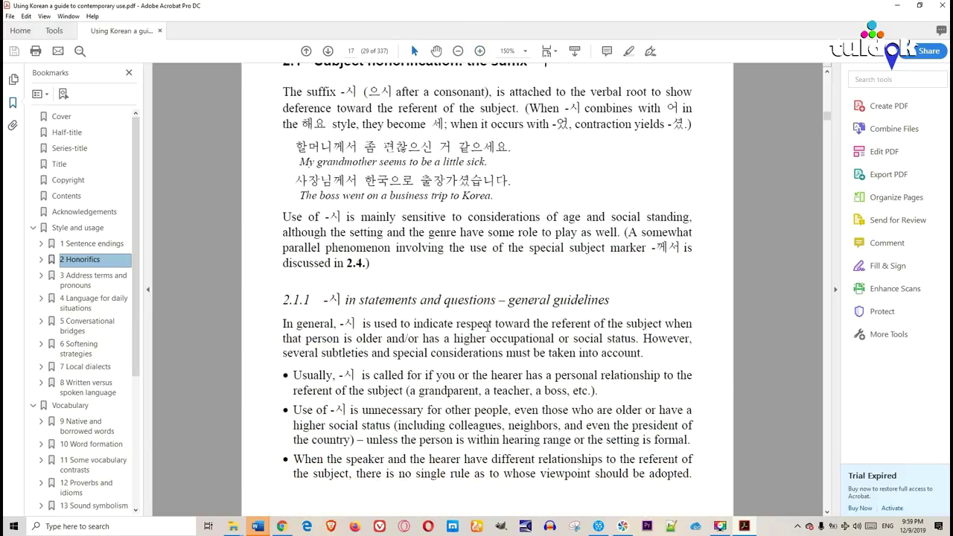
scroll(484, 328, down, 5)
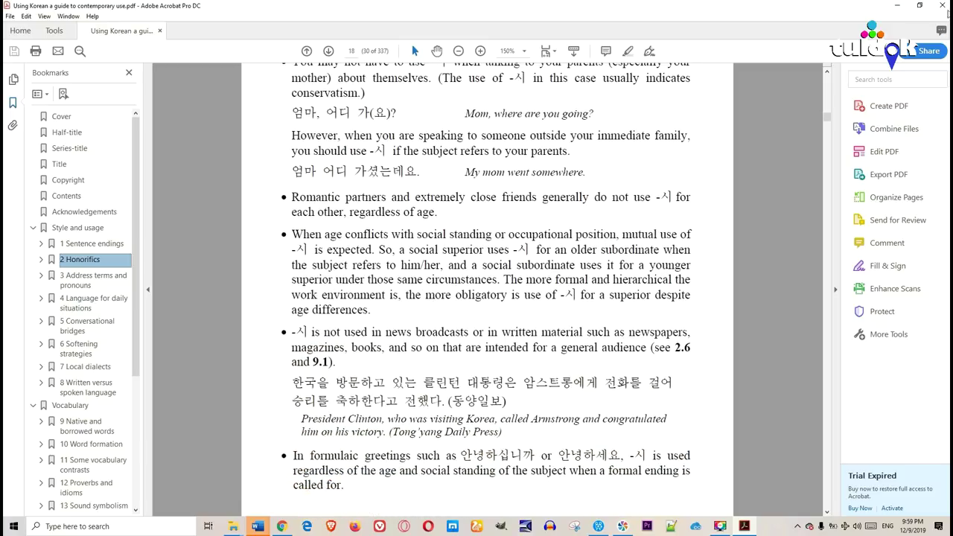
click(939, 6)
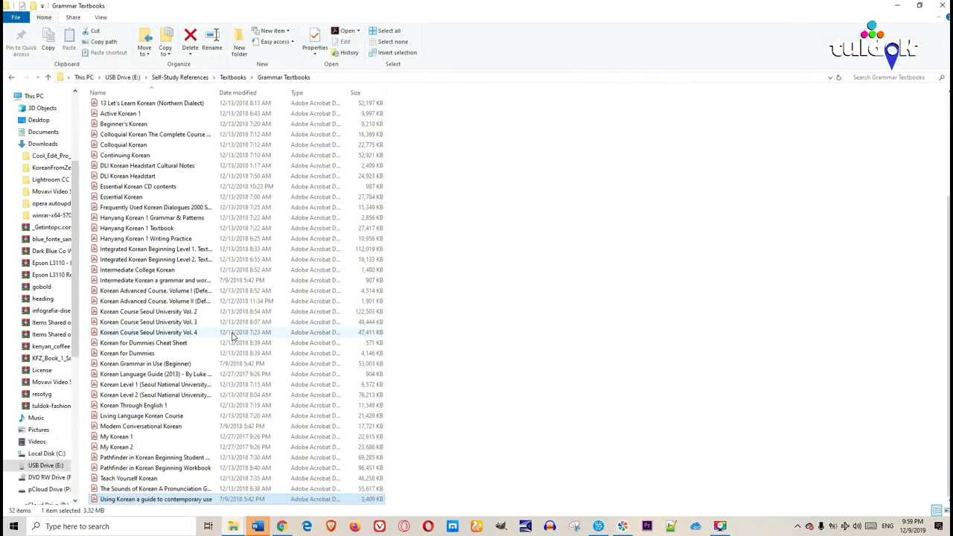
Go to the Tuldok Books folder within Textbooks and open the sample copy of the TULDOK textbook.
click(47, 76)
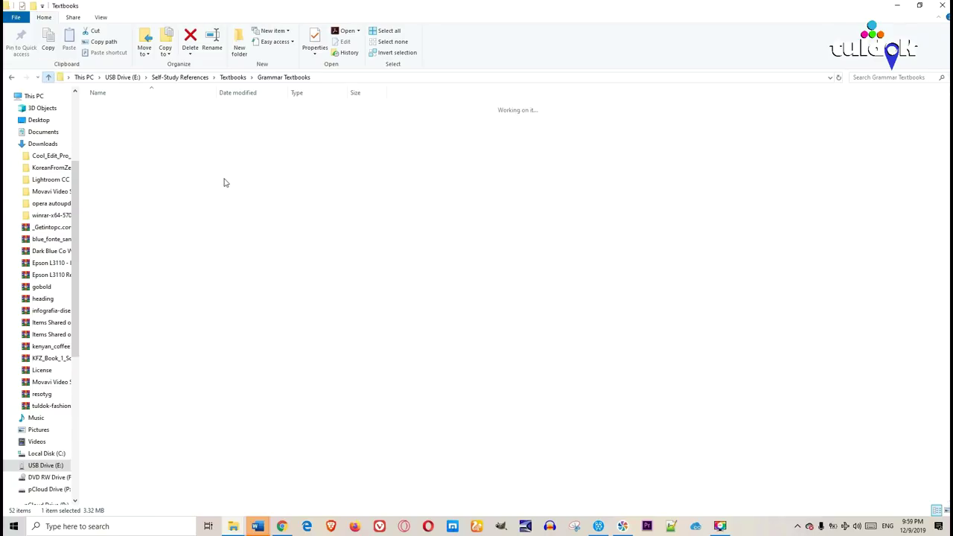
double_click(133, 131)
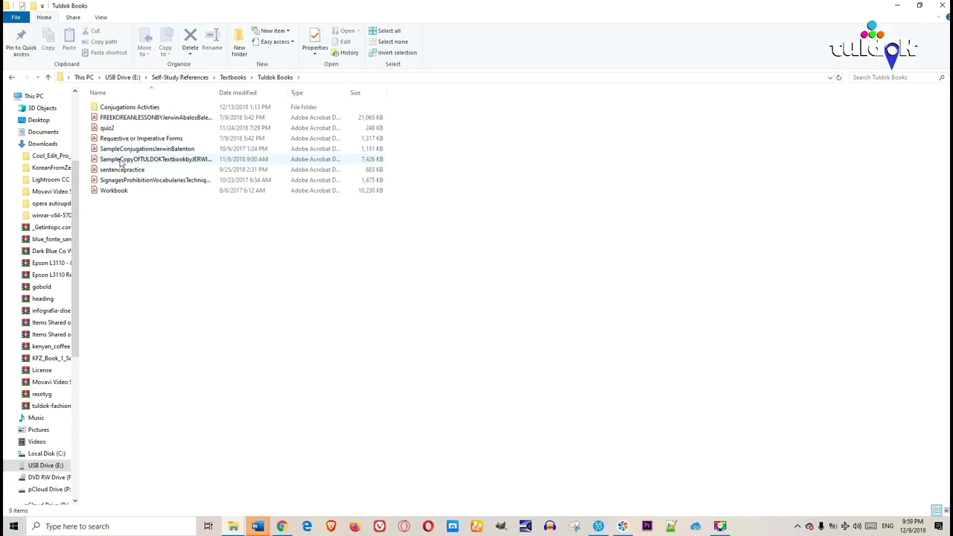
click(128, 108)
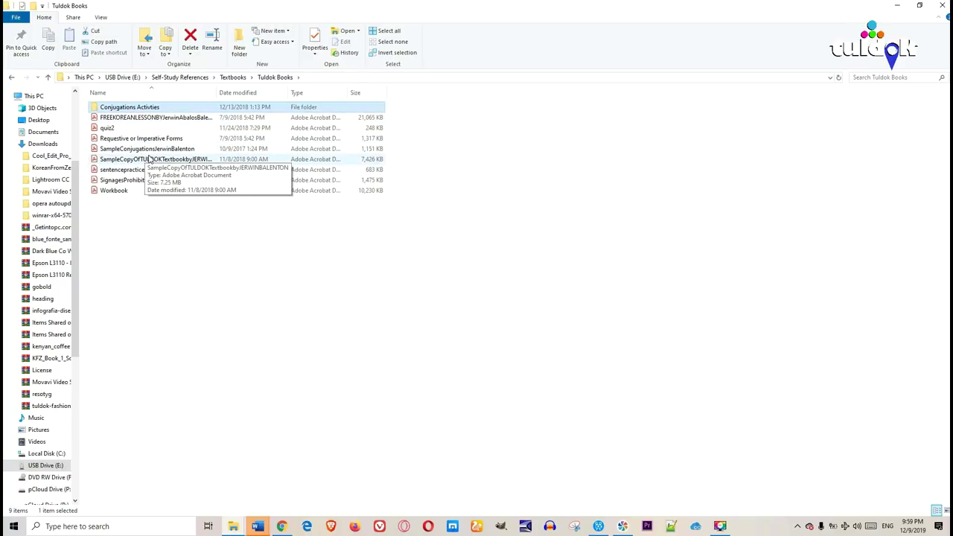
click(150, 160)
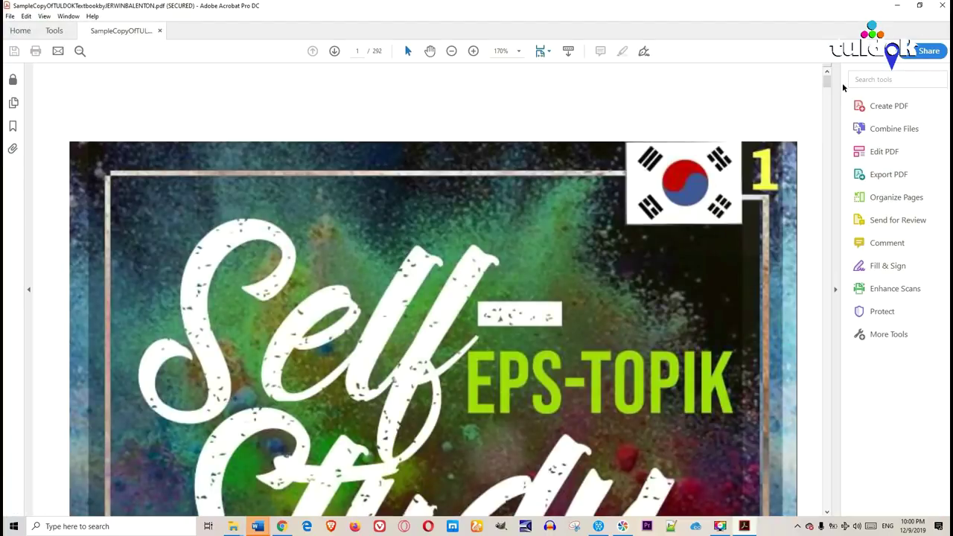
Look over the textbook's cover, the encouragement text on page 20 and the casual form verb conjugation guidelines on page 21.
scroll(580, 260, down, 10)
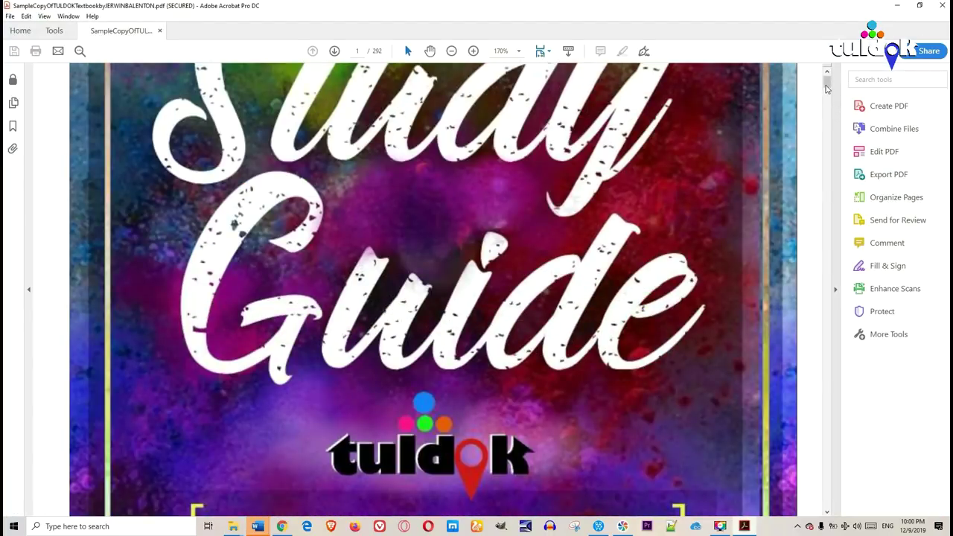
drag(826, 85, 830, 113)
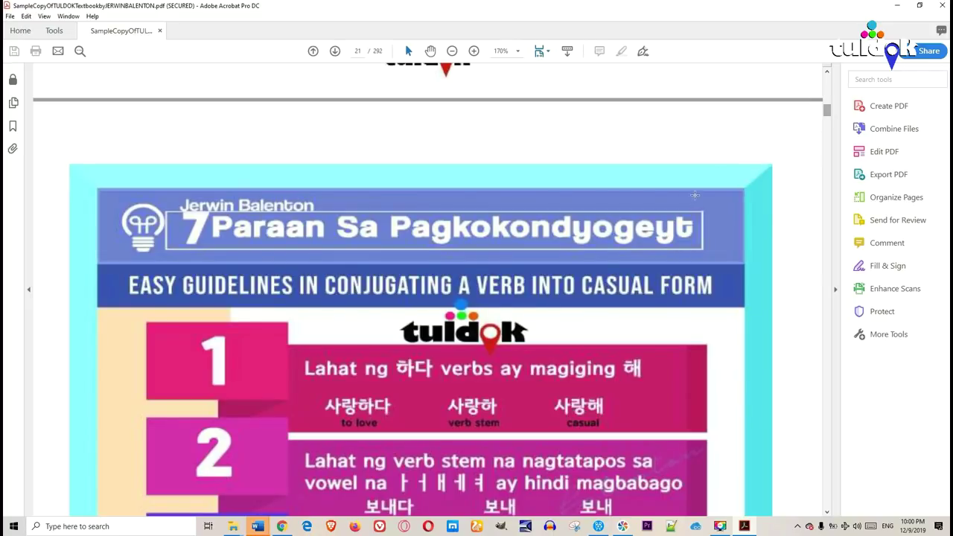
scroll(690, 202, up, 7)
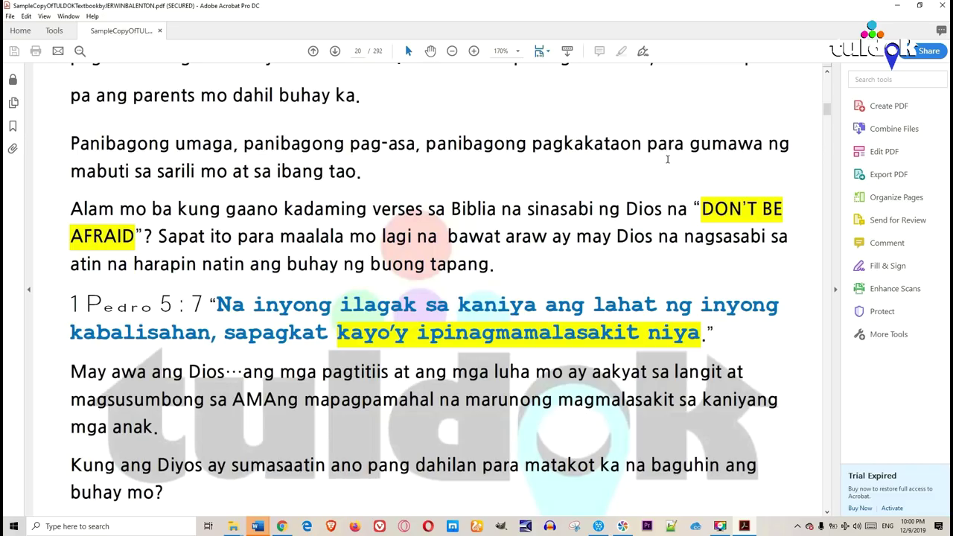
scroll(630, 313, down, 8)
scroll(636, 311, down, 10)
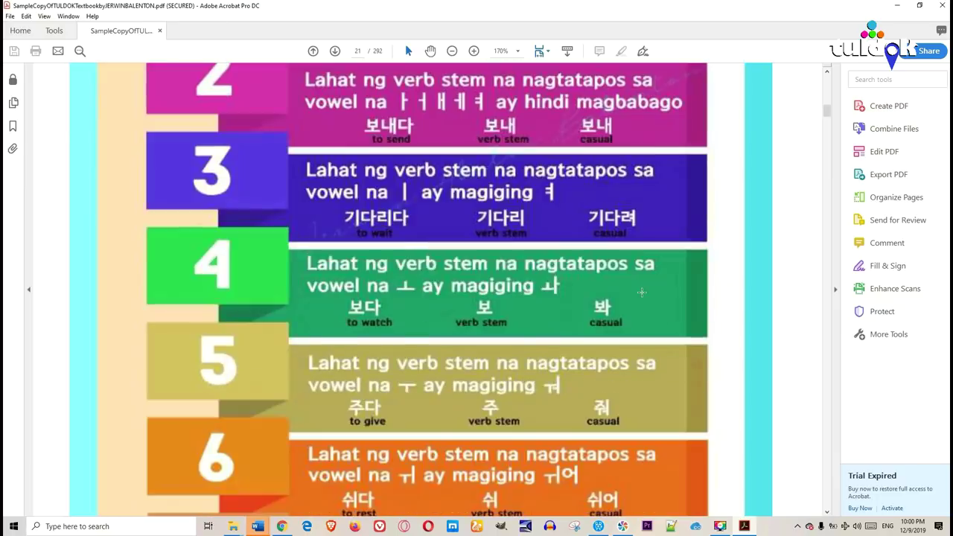
Read through the Conjugations lesson on action verbs and descriptive verbs on pages 22 and 23.
scroll(639, 289, down, 6)
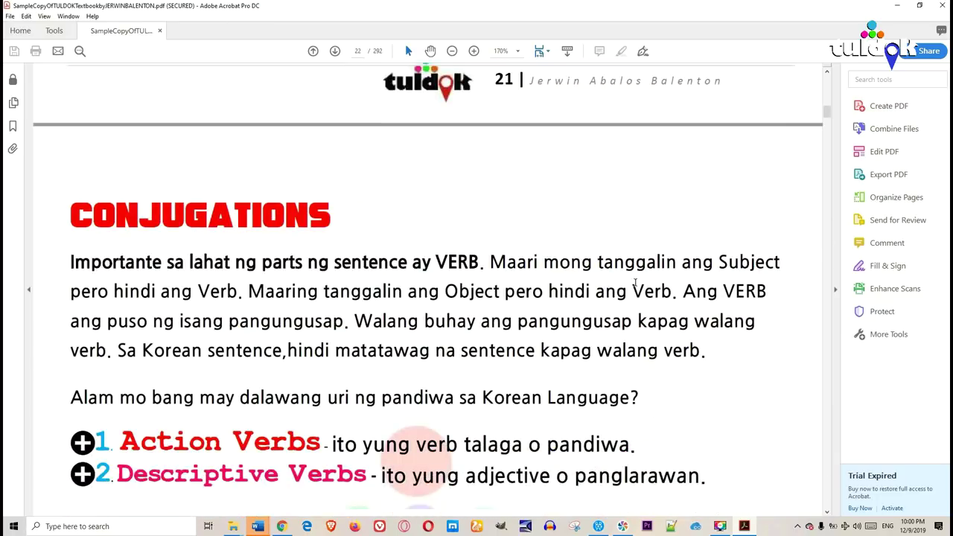
scroll(635, 280, down, 6)
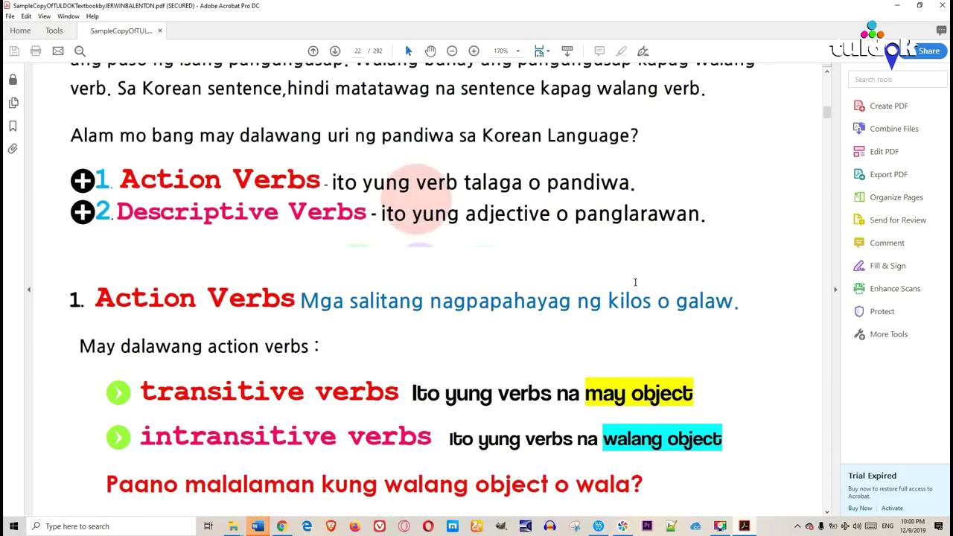
scroll(635, 283, down, 10)
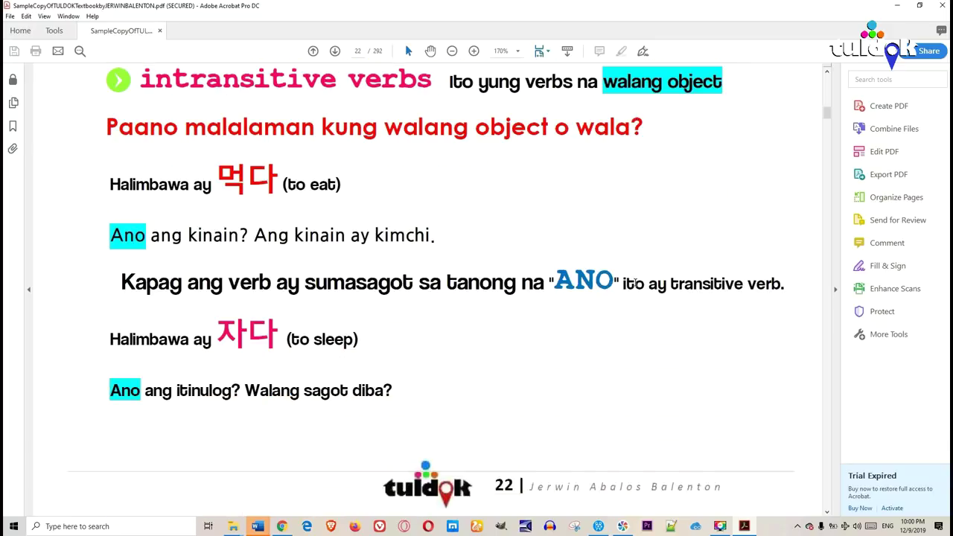
scroll(634, 287, up, 3)
scroll(634, 287, down, 8)
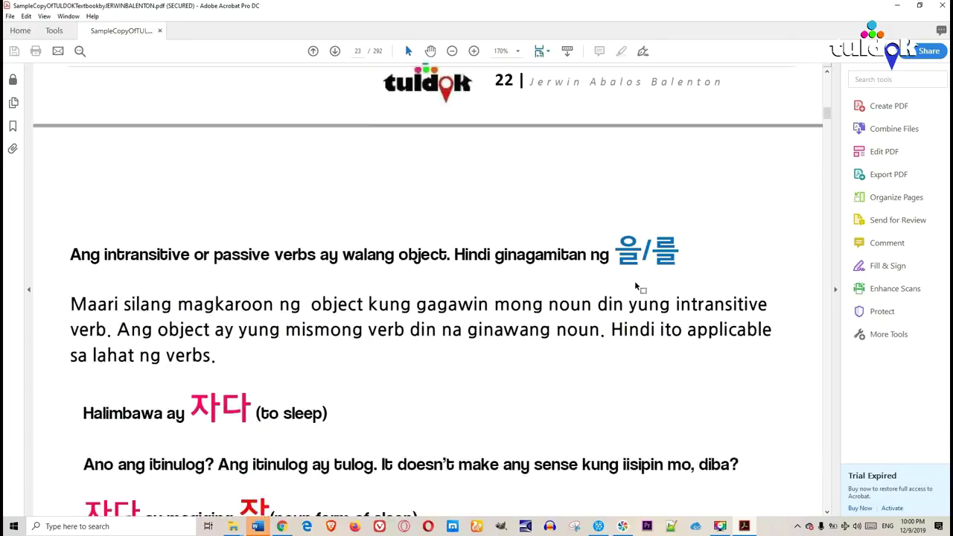
click(827, 165)
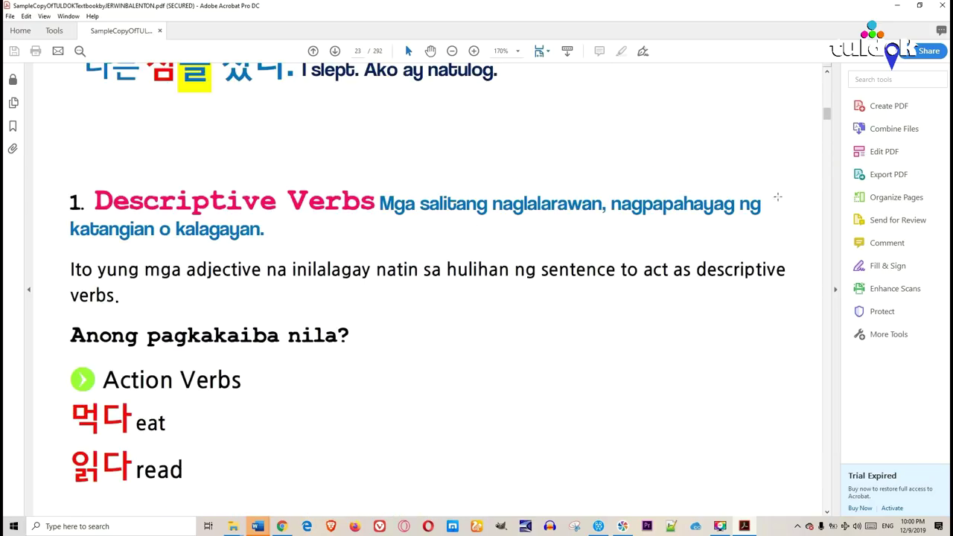
Skip ahead to page 37 and examine the plain form patterns for descriptive and action verbs through page 38.
drag(826, 113, 833, 139)
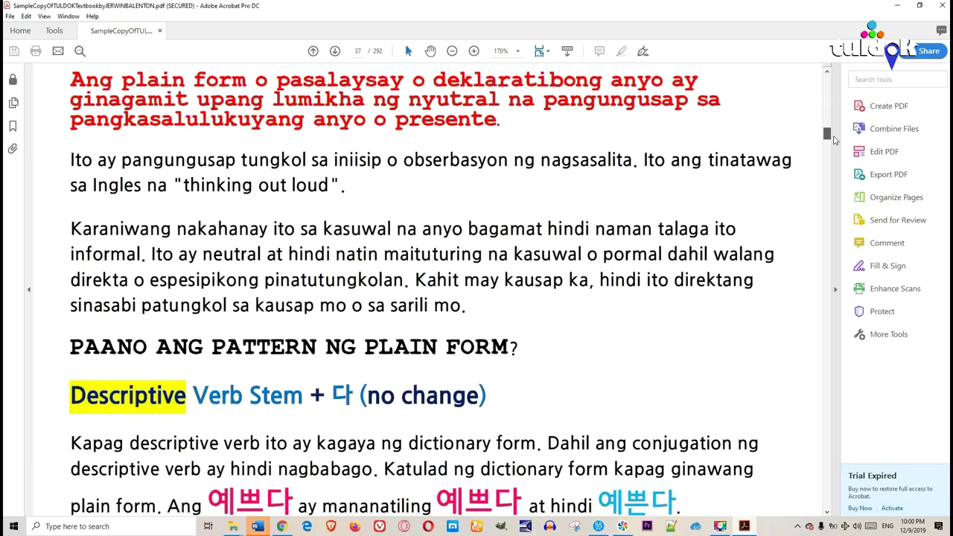
scroll(525, 342, down, 5)
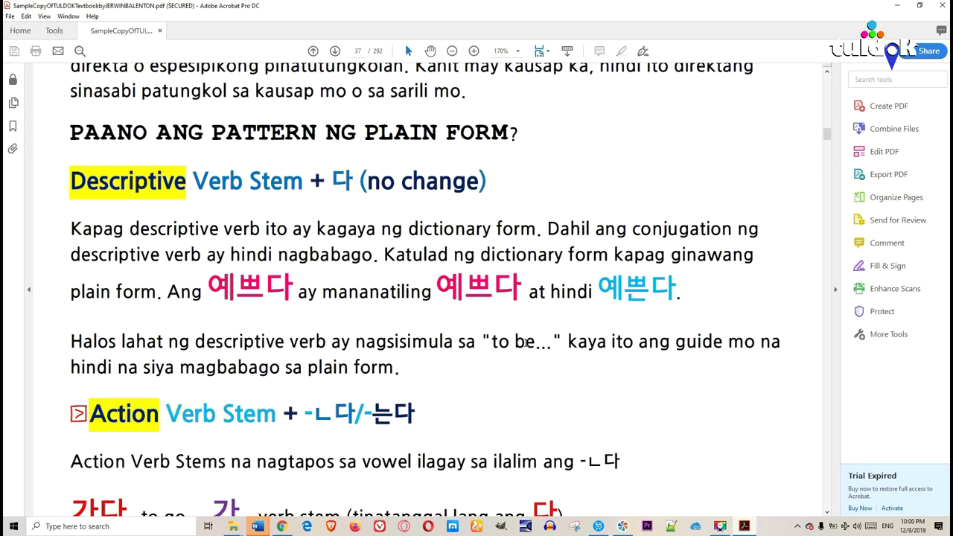
scroll(525, 341, down, 15)
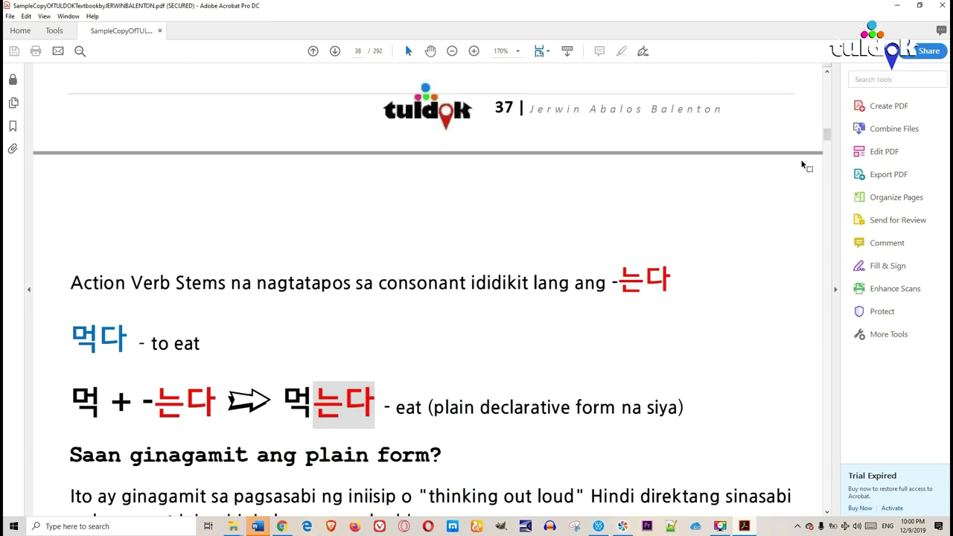
Skip ahead to the practice sentences on page 59 and read the exam-taking tips on pages 60 to 63, up to Analyzing Test Question.
drag(825, 142, 837, 170)
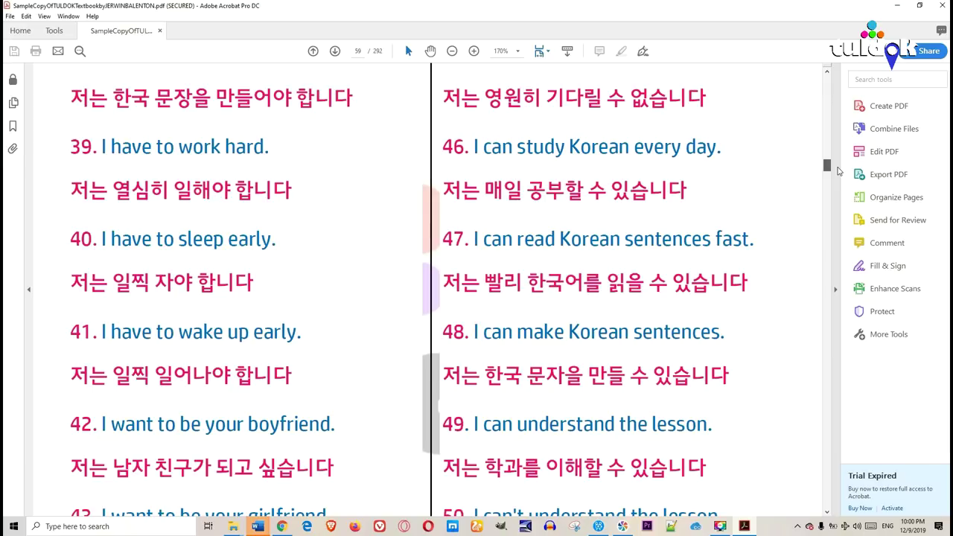
scroll(663, 279, down, 10)
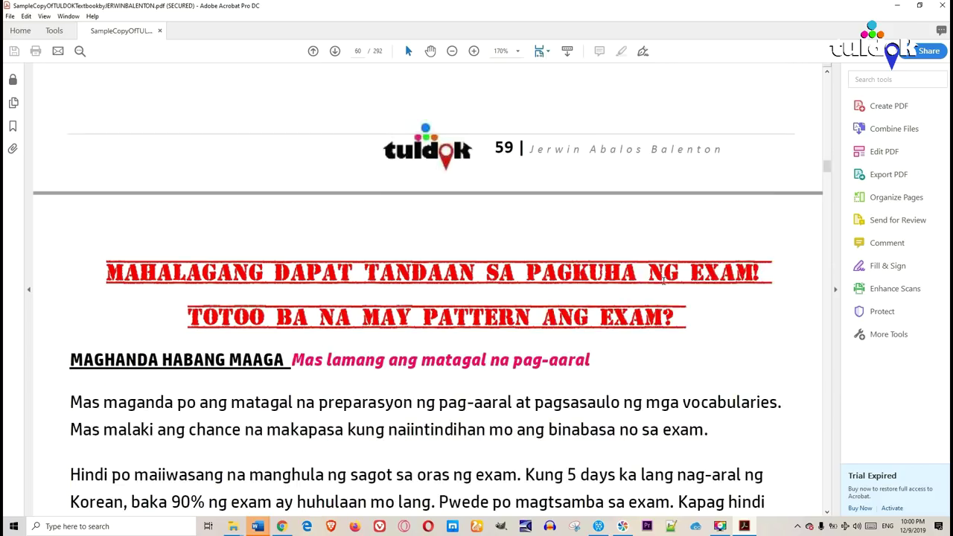
scroll(663, 280, down, 3)
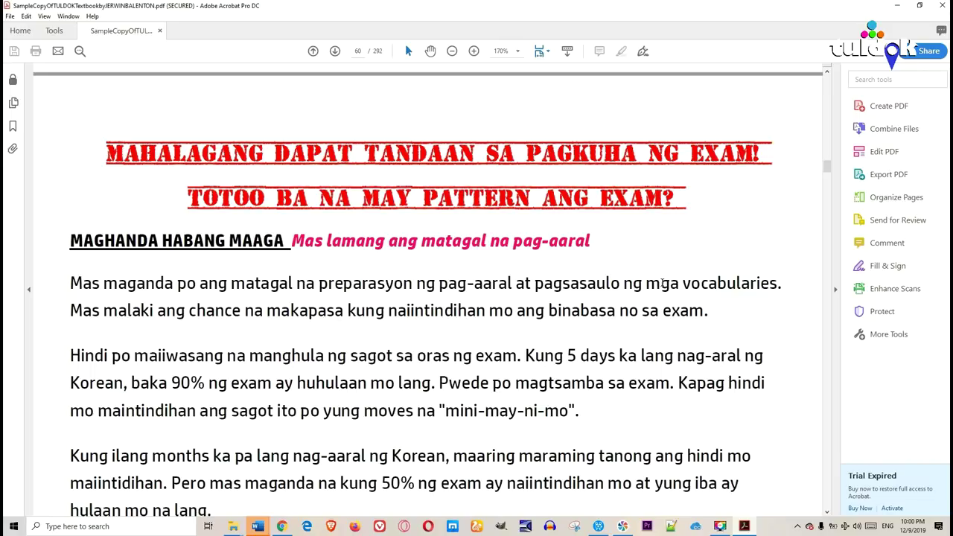
scroll(661, 283, down, 20)
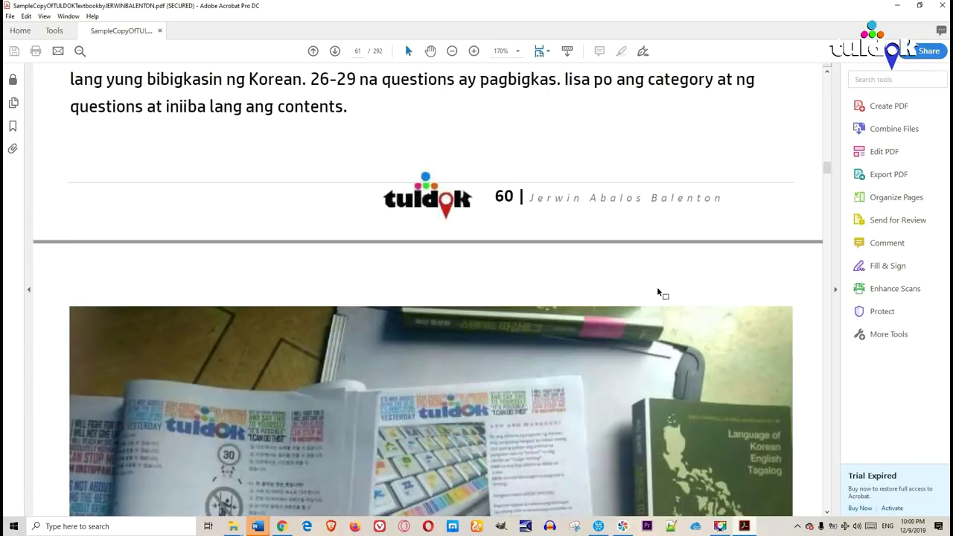
scroll(660, 292, down, 20)
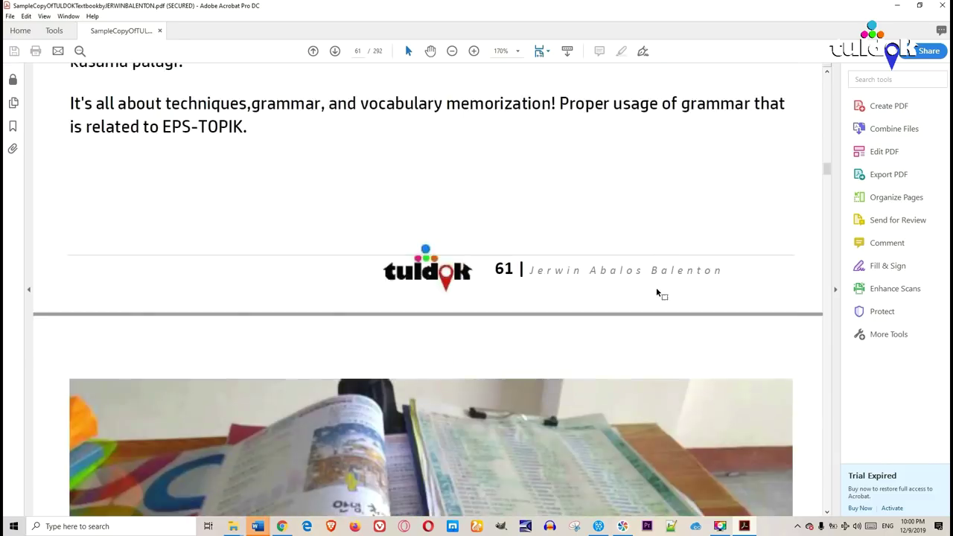
scroll(658, 293, down, 20)
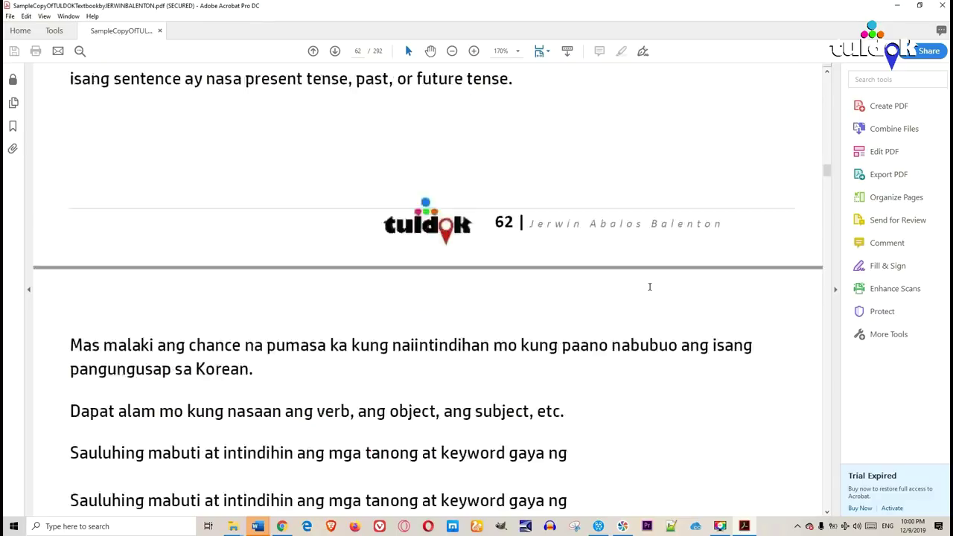
scroll(649, 286, down, 1)
scroll(638, 350, down, 14)
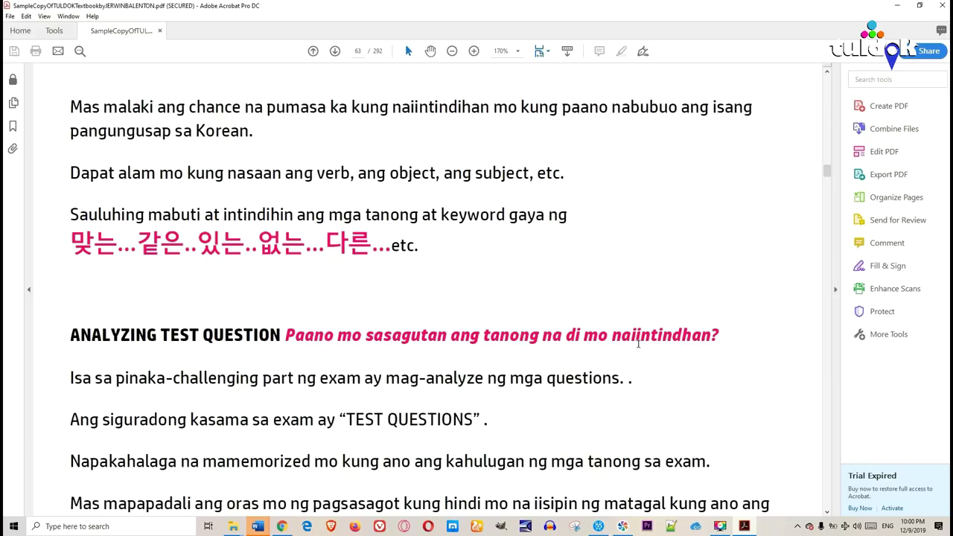
Skip ahead to page 160 and look through the food and restaurant vocabulary and the safety instructions, prohibition and signages list through page 162.
scroll(638, 350, down, 4)
drag(826, 173, 843, 311)
scroll(648, 299, up, 10)
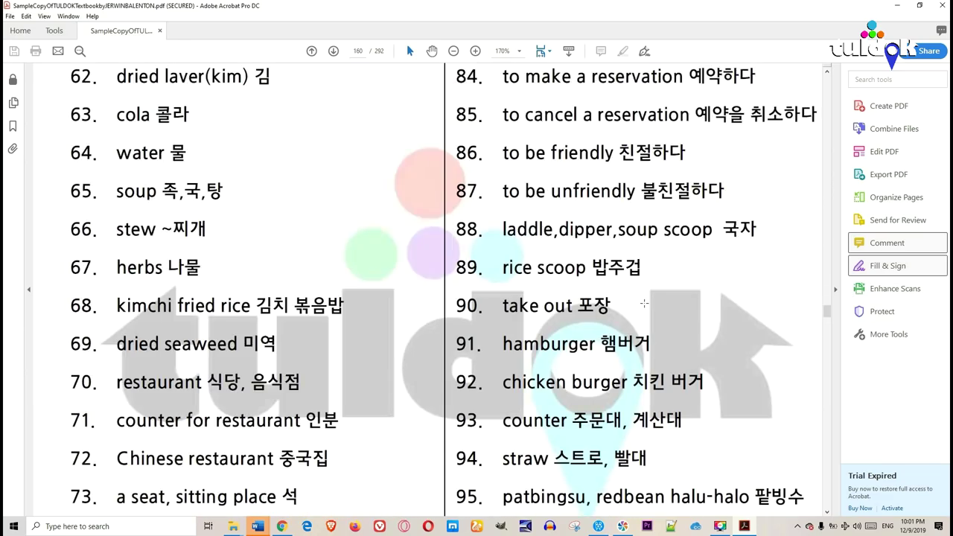
scroll(626, 319, down, 20)
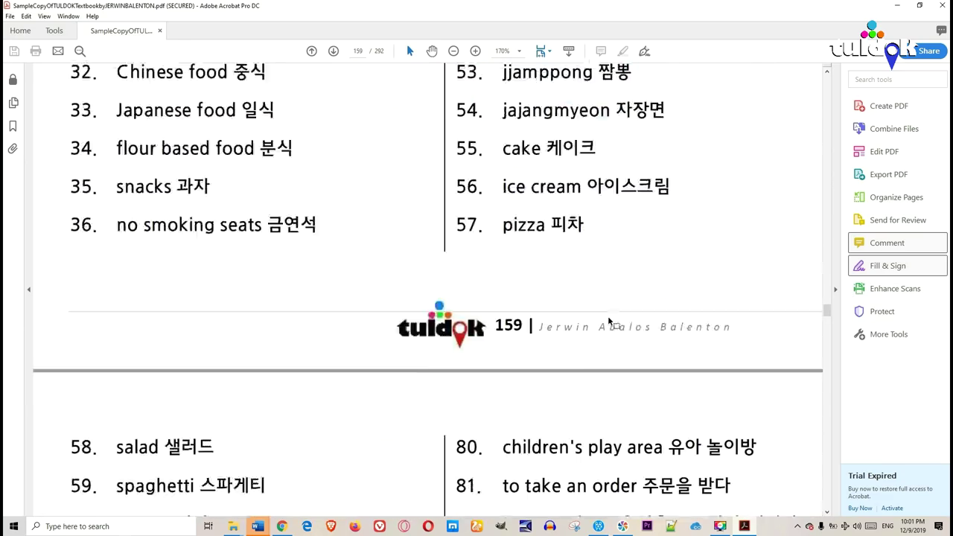
scroll(610, 305, down, 20)
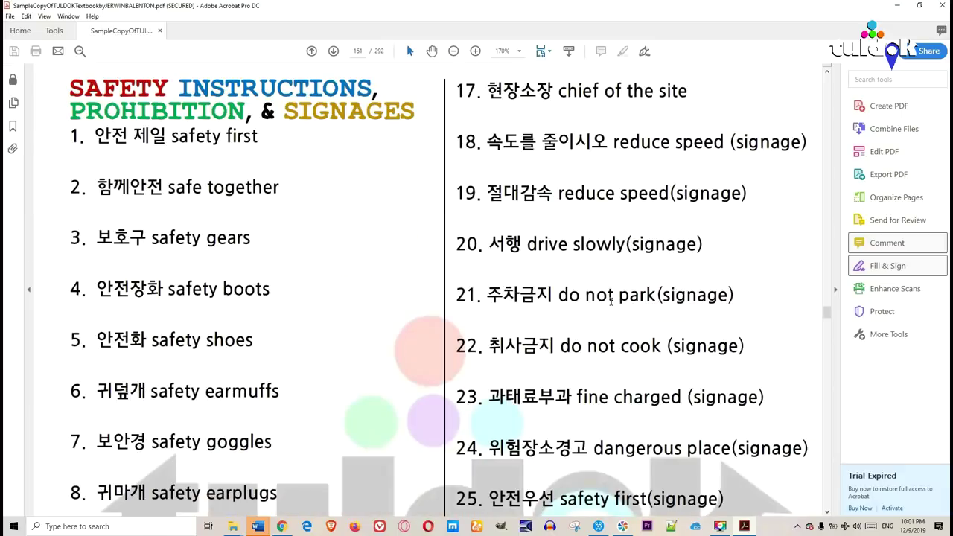
scroll(607, 301, down, 10)
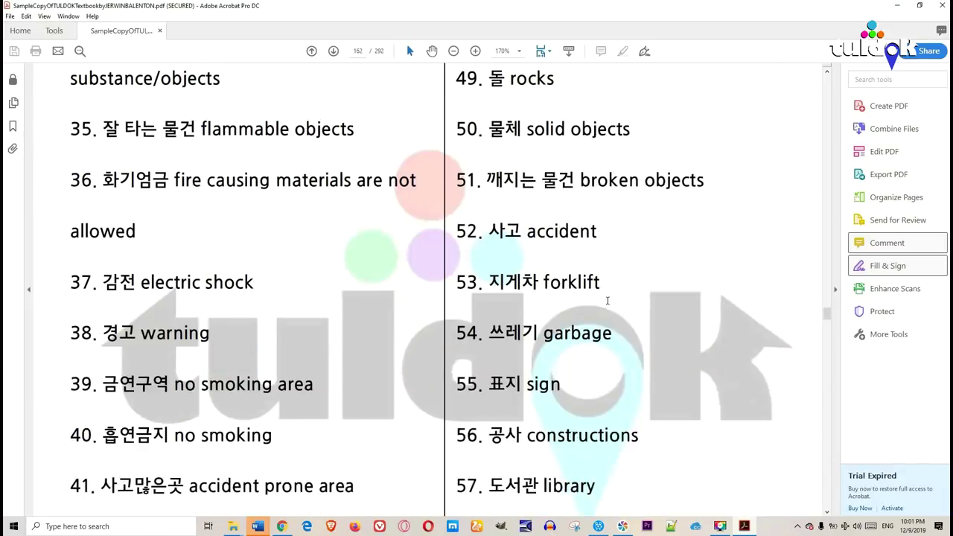
Skip ahead to the sample exam questions on page 231 of 292, and close the textbook PDF.
drag(826, 314, 829, 406)
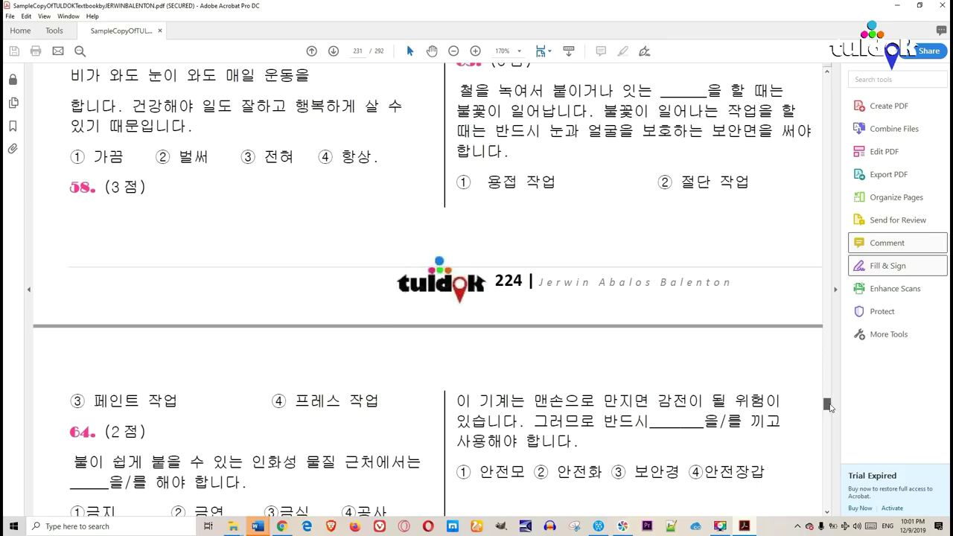
click(941, 5)
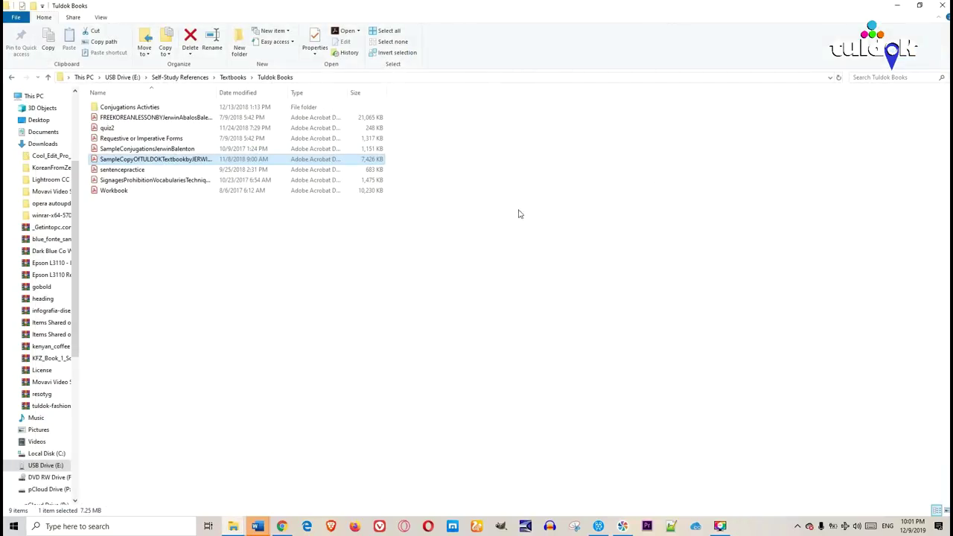